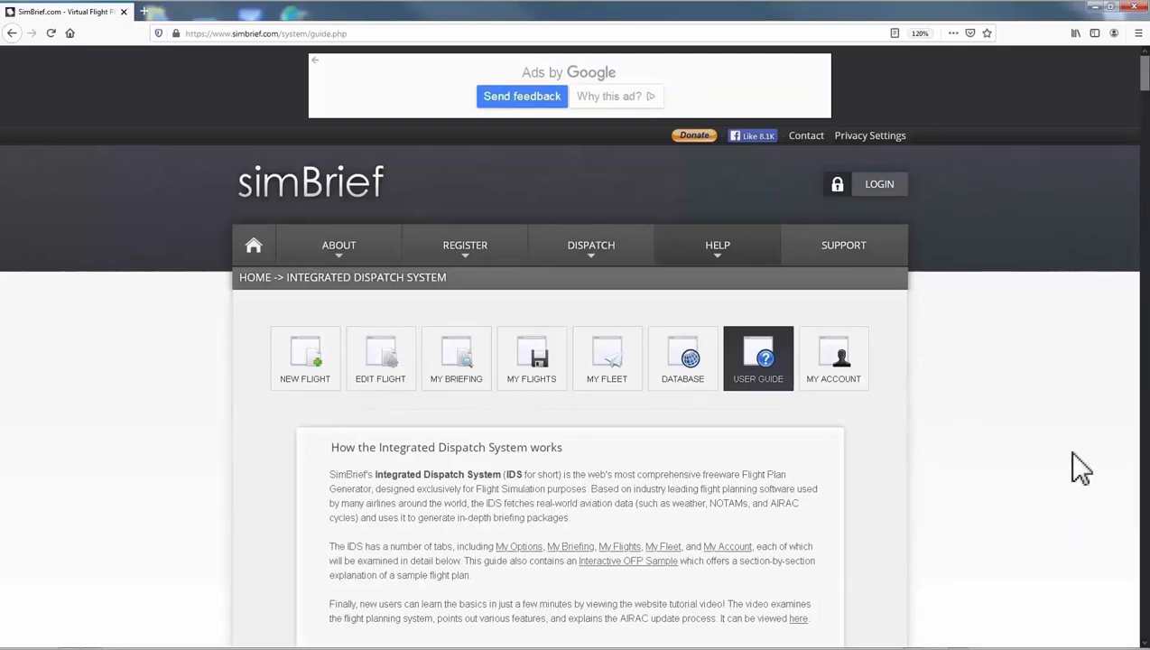
Open the dispatch system and start creating a new flight.
mouse_move(767, 266)
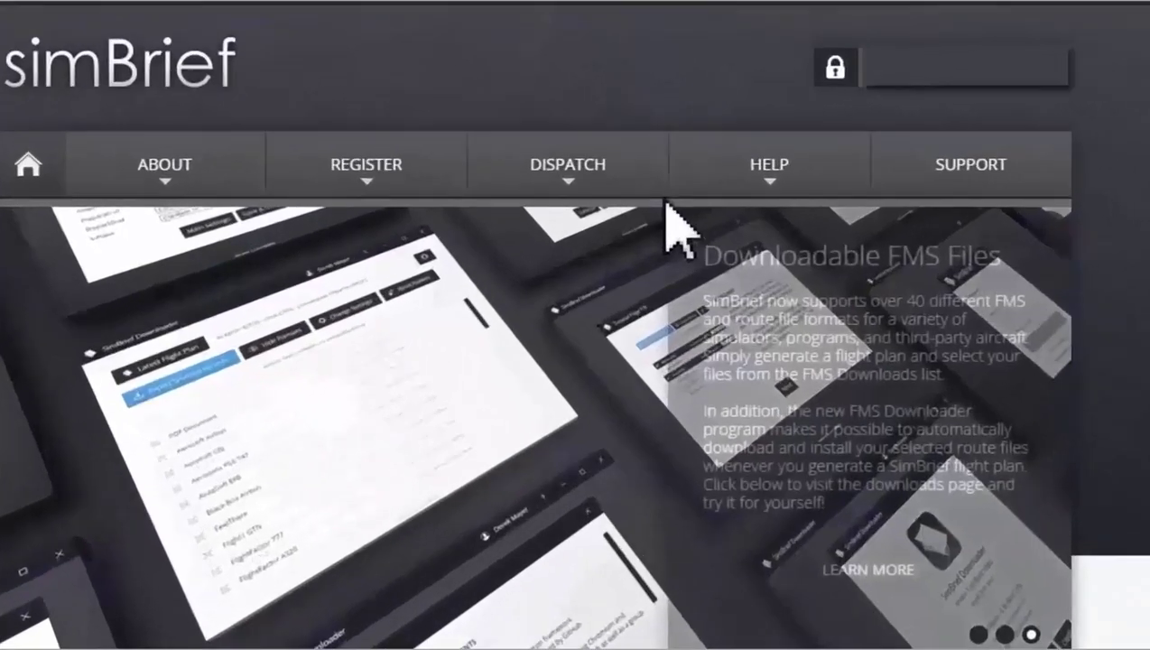
mouse_move(643, 219)
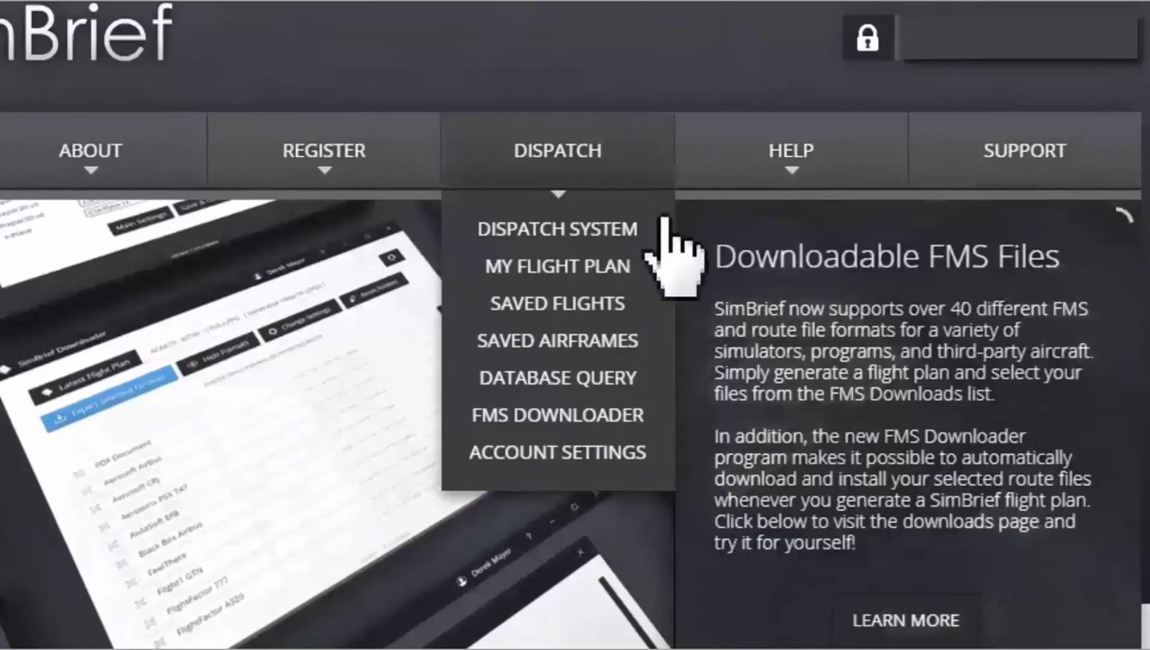
left_click(665, 234)
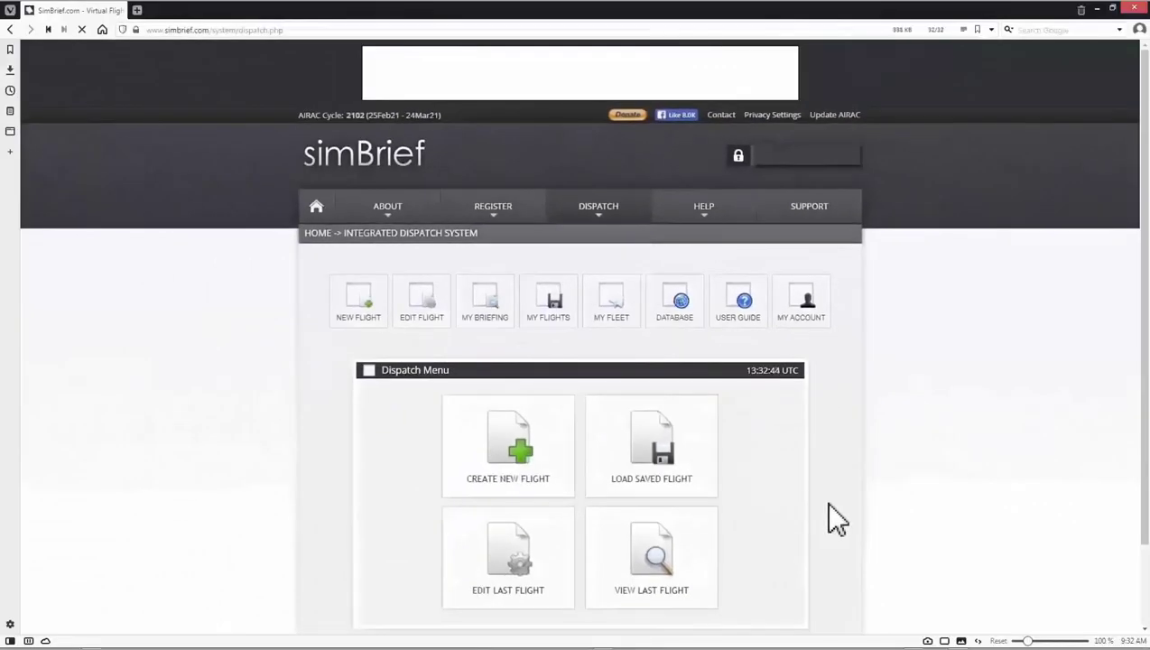
scroll(825, 500, "down", 1)
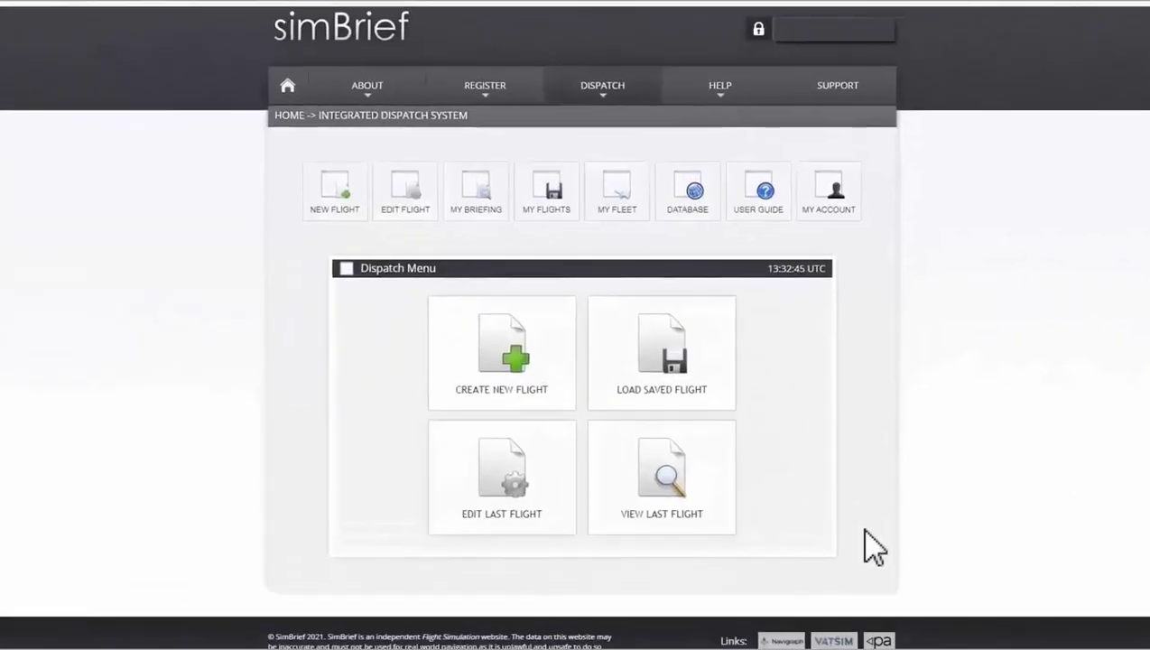
left_click(576, 435)
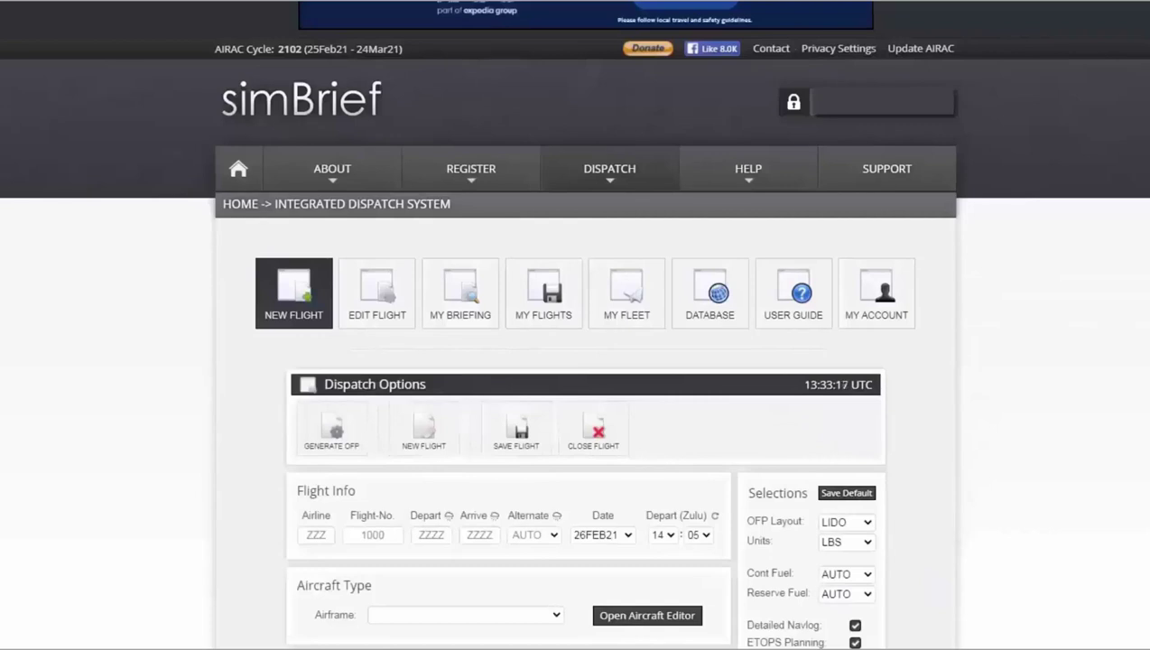
Choose LIDO as the OFP layout and LBS as the units for the flight plan.
scroll(575, 361, "down", 1)
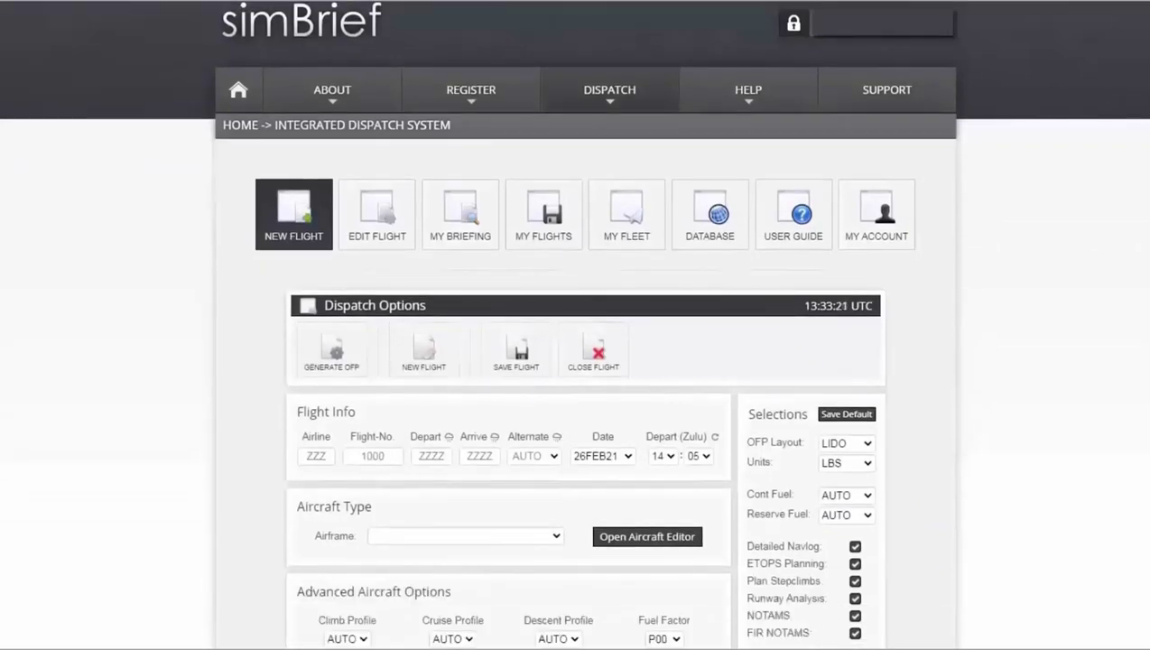
scroll(575, 361, "down", 3)
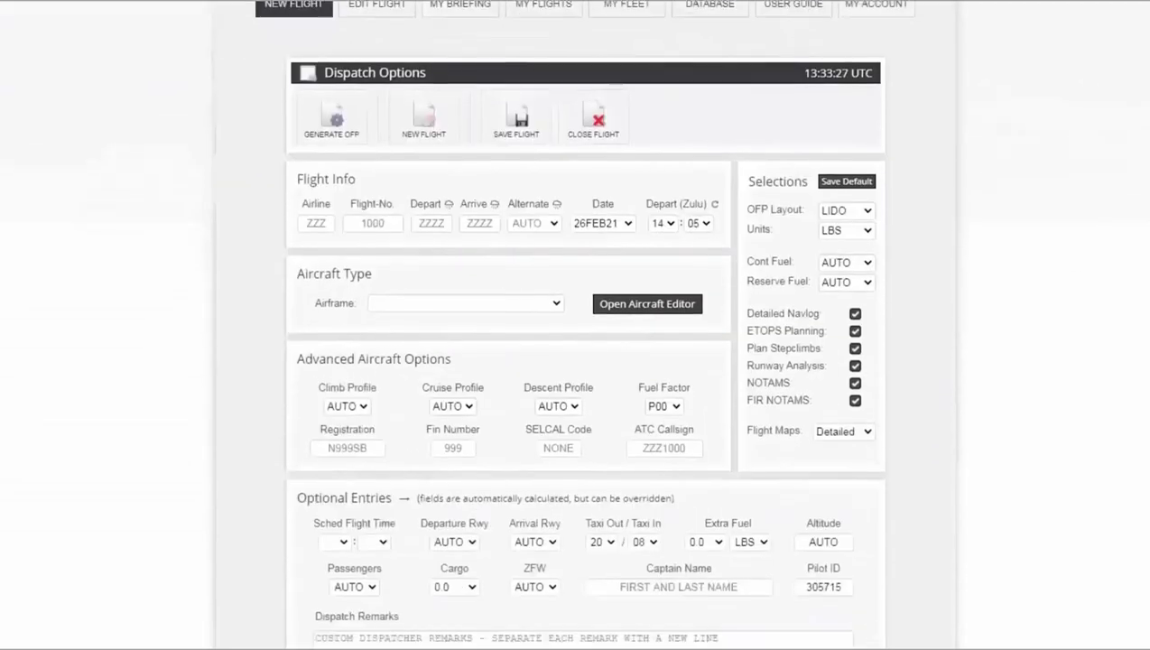
scroll(575, 361, "down", 2)
scroll(582, 325, "down", 3)
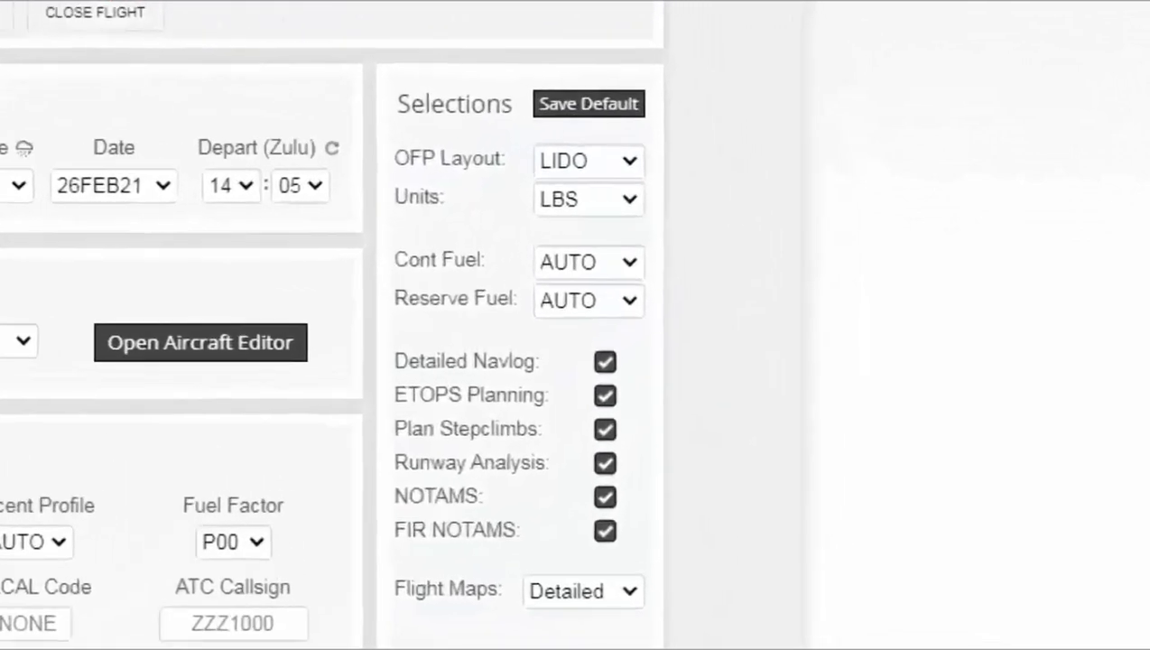
left_click(632, 162)
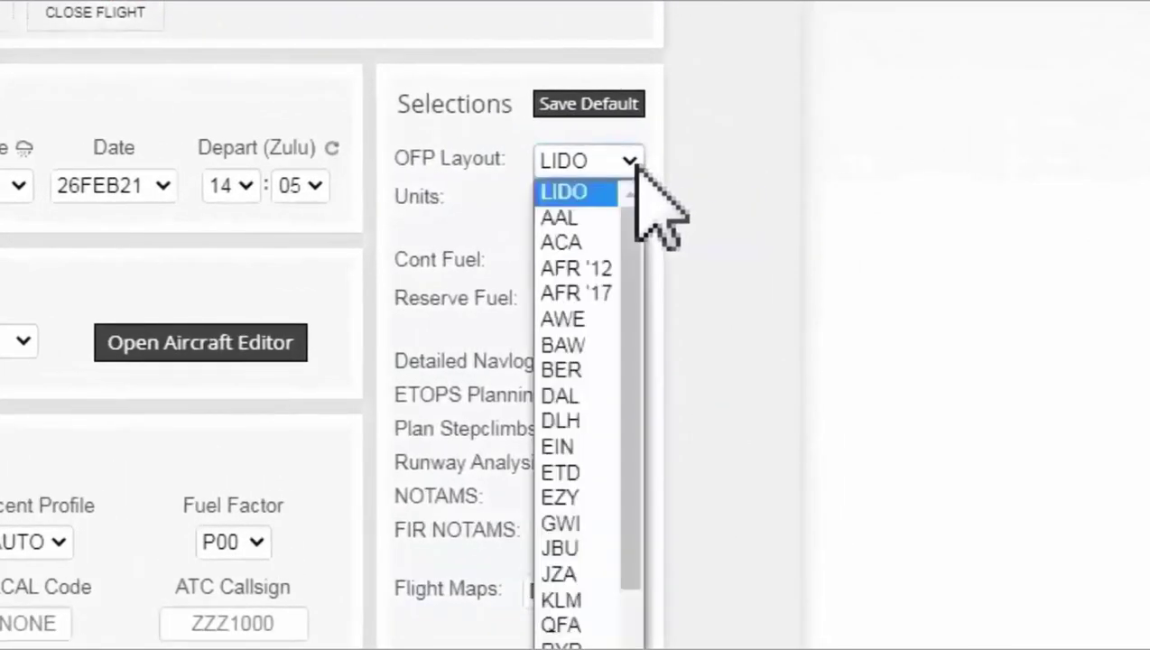
scroll(633, 283, "down", 2)
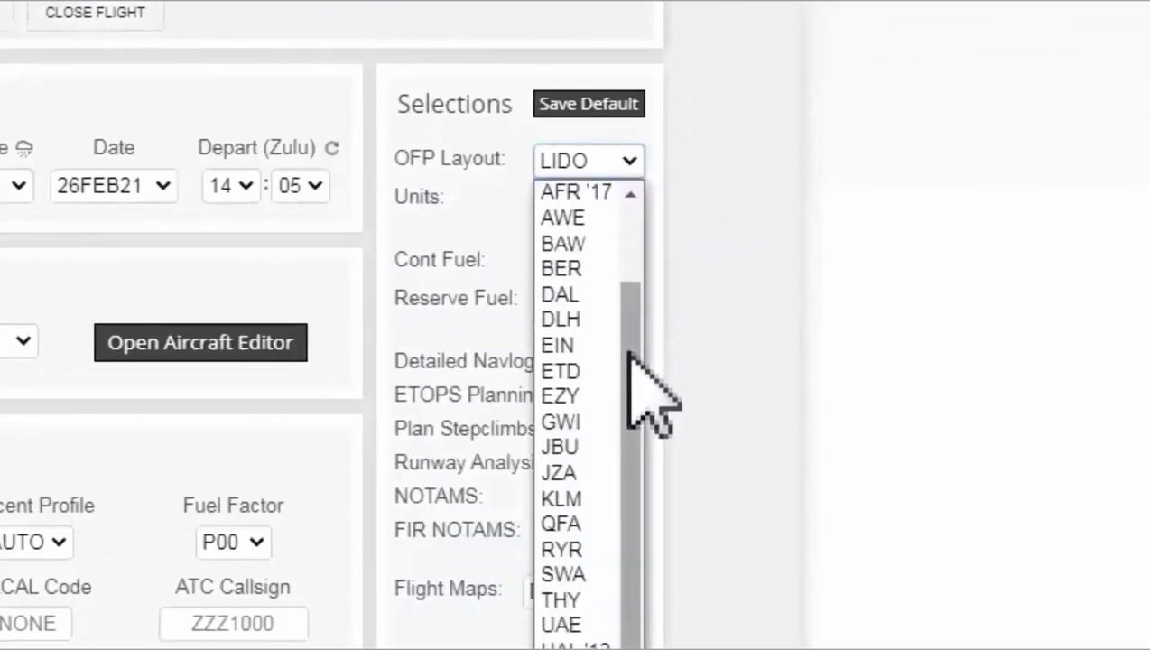
scroll(631, 354, "up", 2)
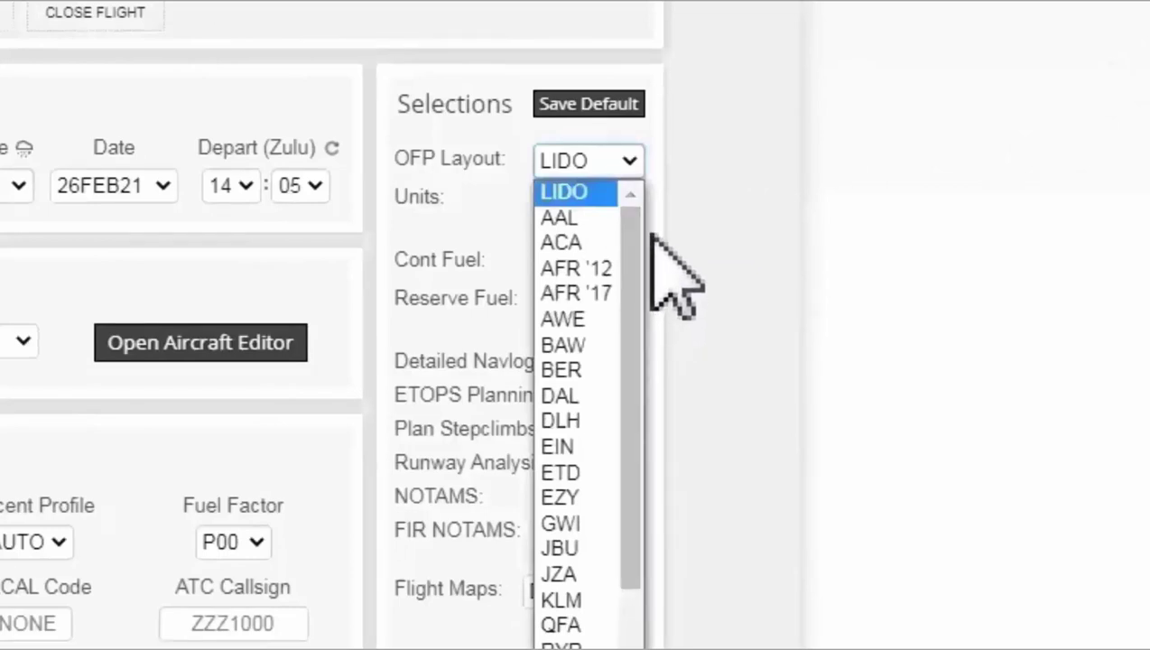
left_click(592, 194)
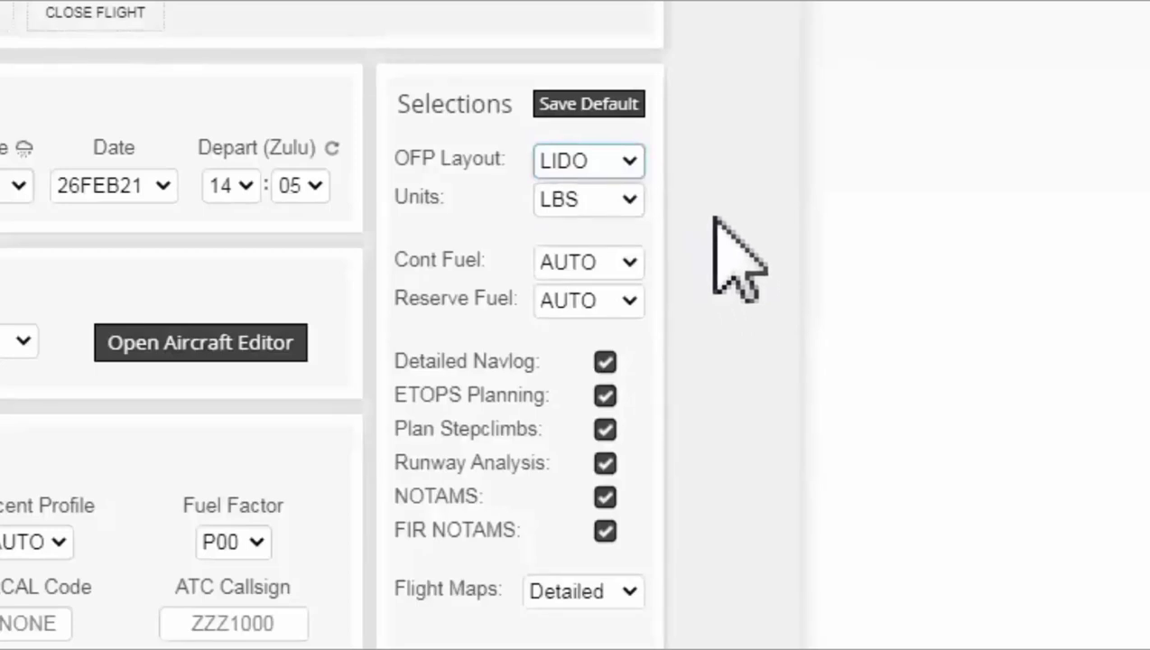
left_click(639, 202)
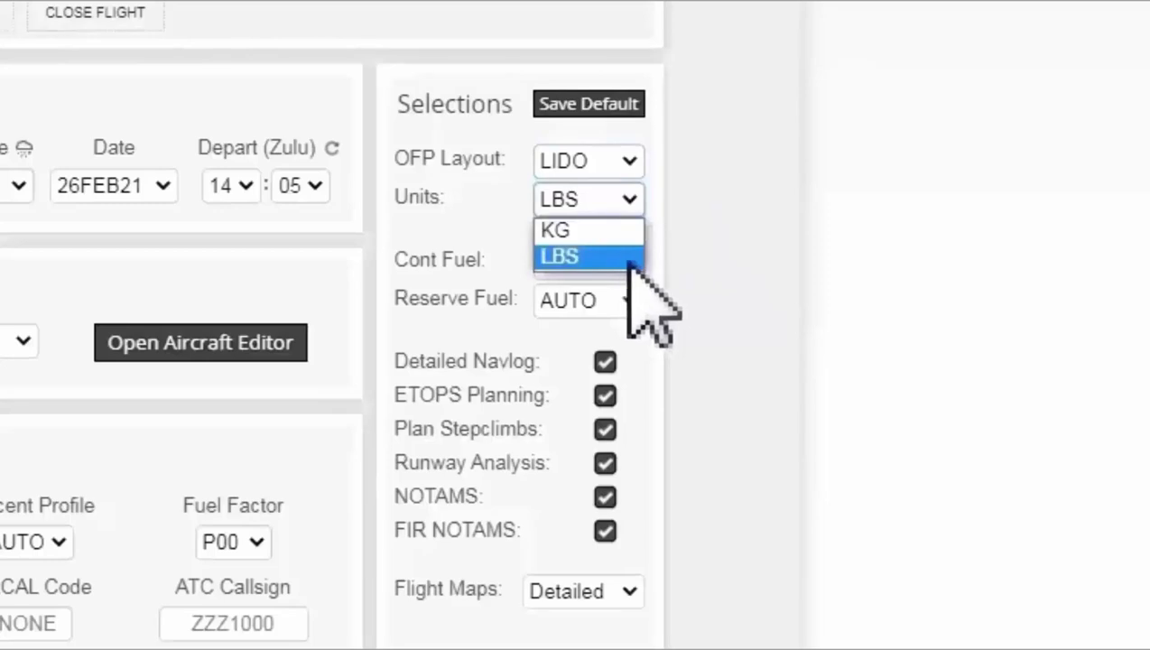
left_click(637, 260)
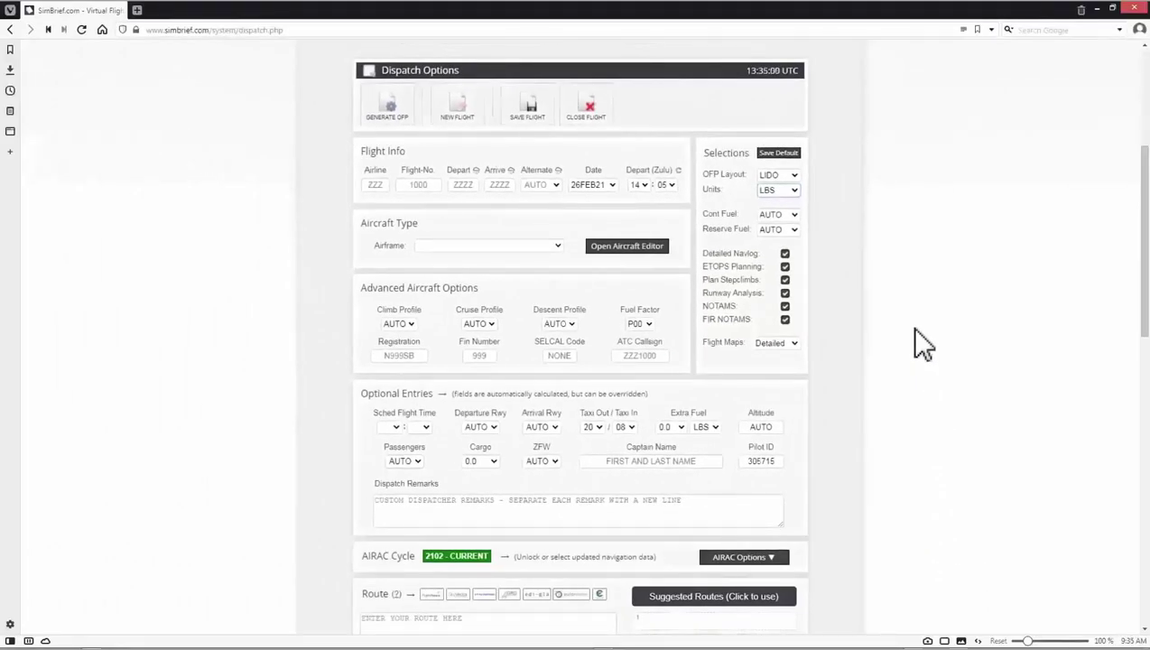
Enter ABC as the airline and 123 as the flight number in the flight info.
scroll(910, 338, "up", 1)
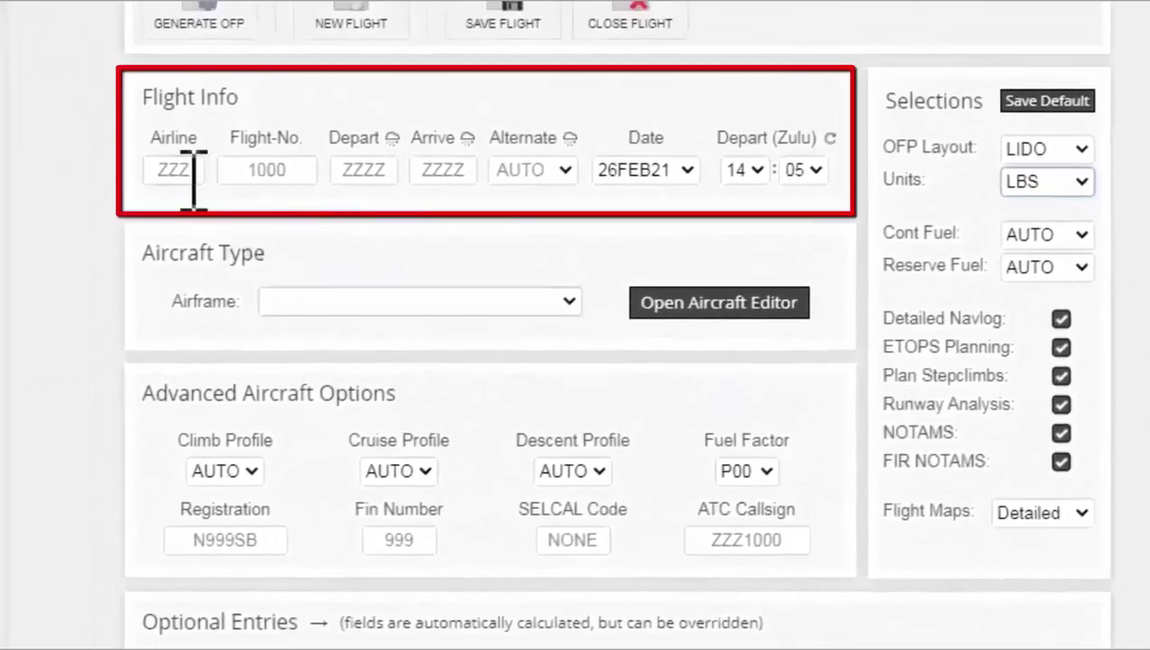
left_click(169, 71)
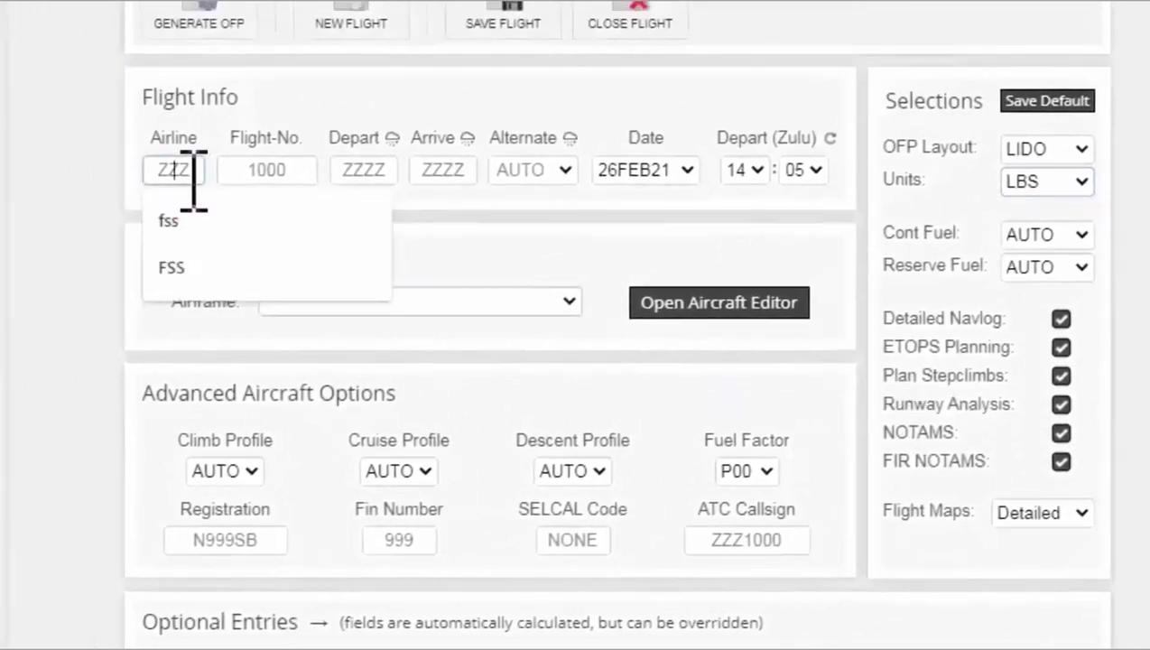
type("ABC")
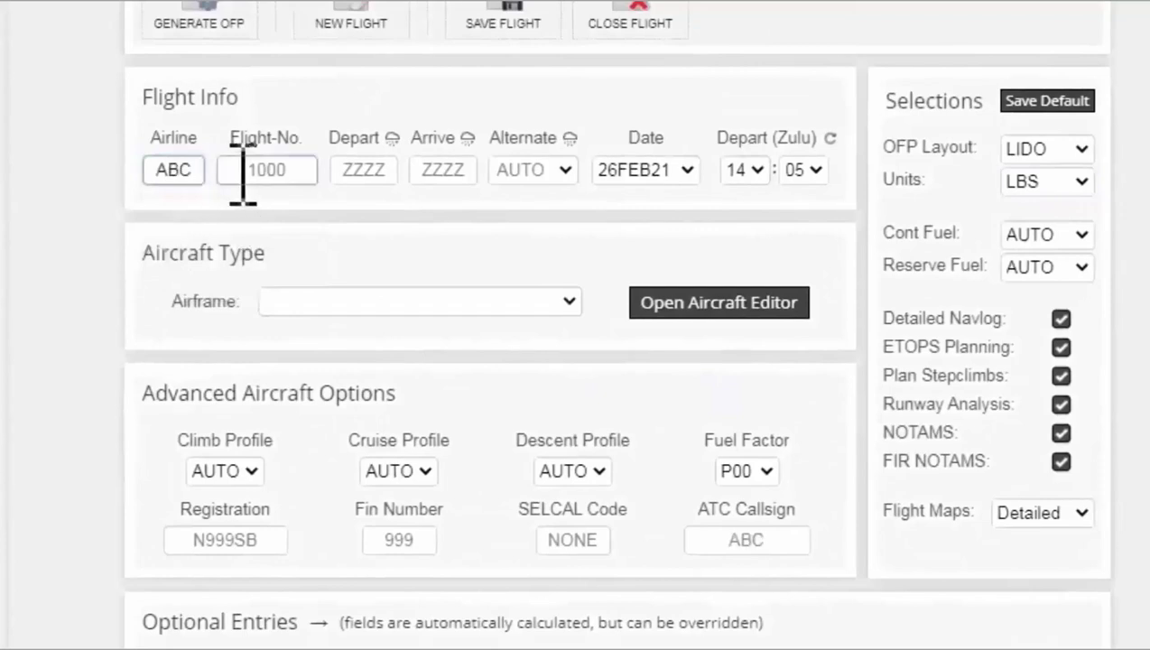
left_click(243, 174)
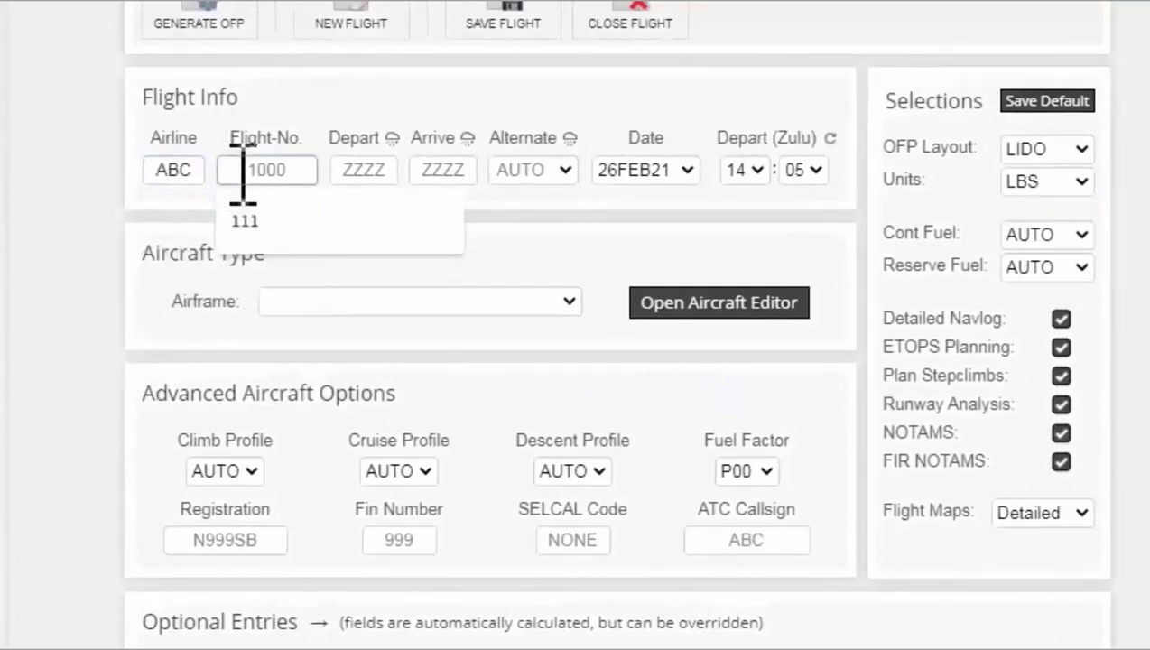
type("123")
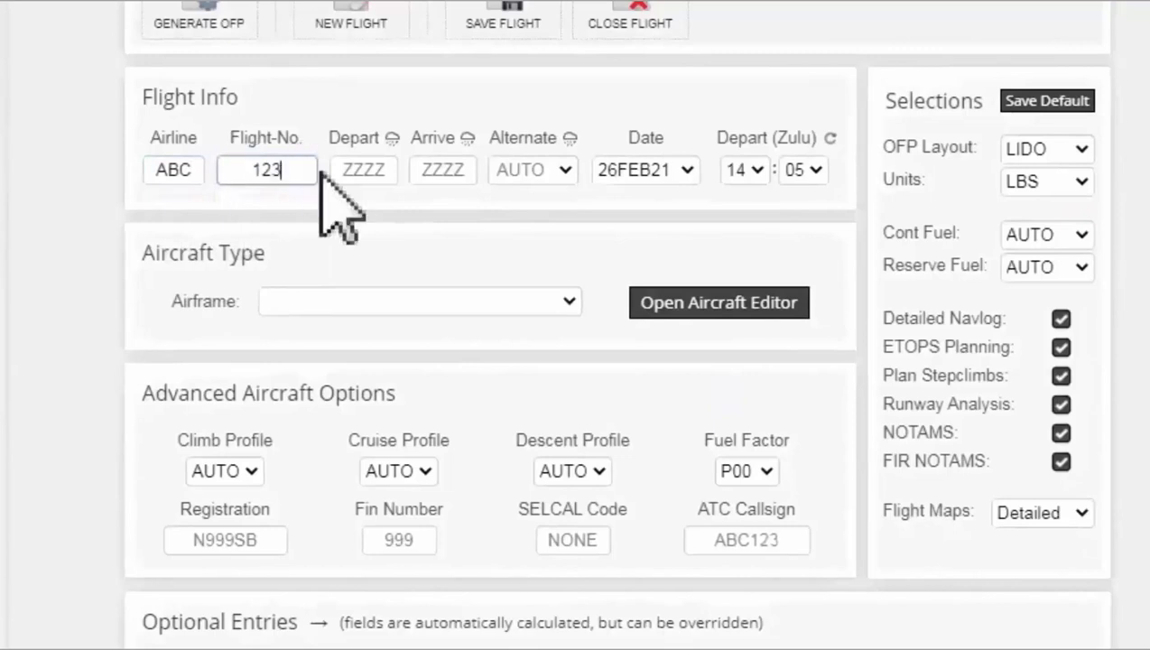
Set the departure airport to CYHZ and the arrival airport to CYVR.
left_click(372, 171)
type("CYHZ")
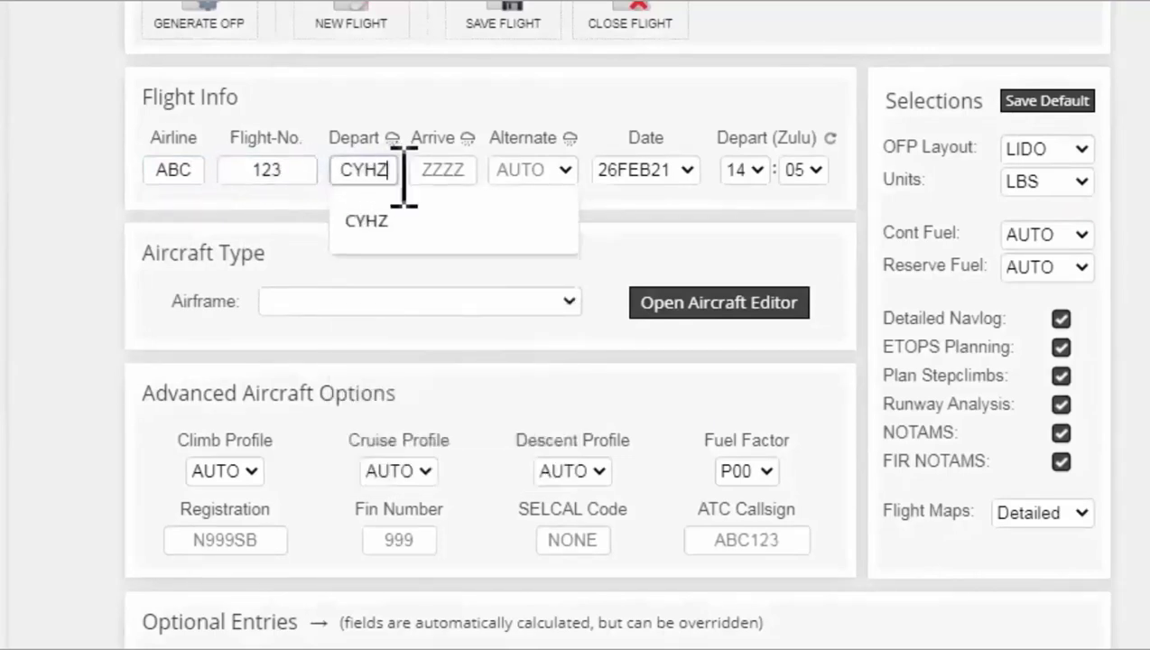
left_click(431, 172)
type("CY")
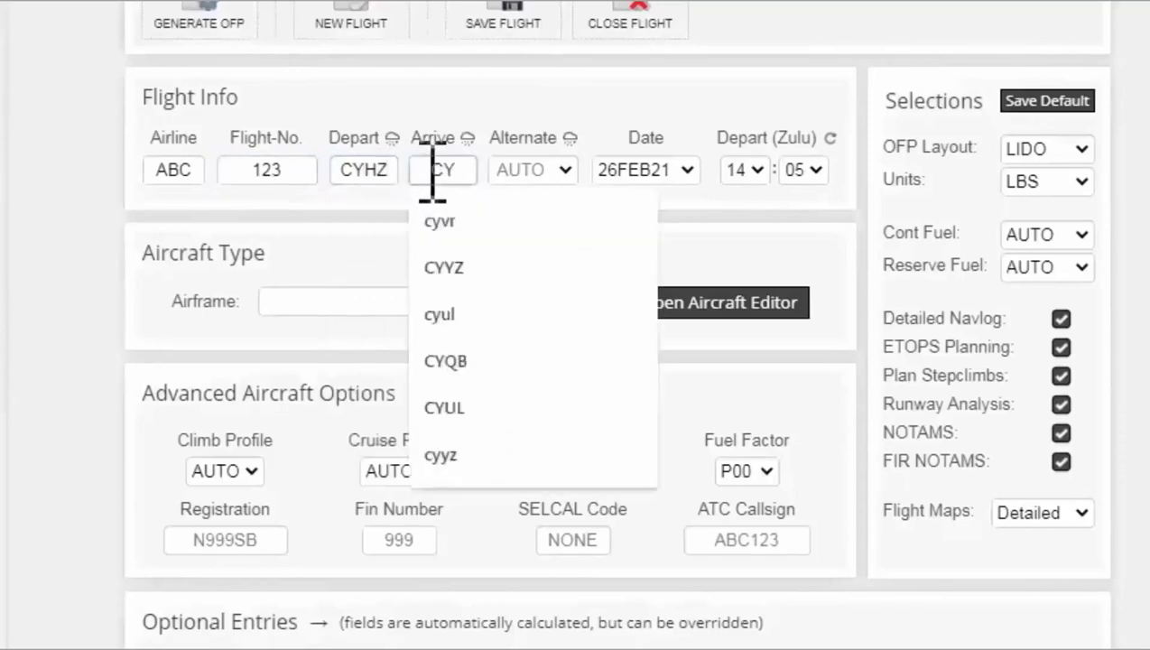
type("VR")
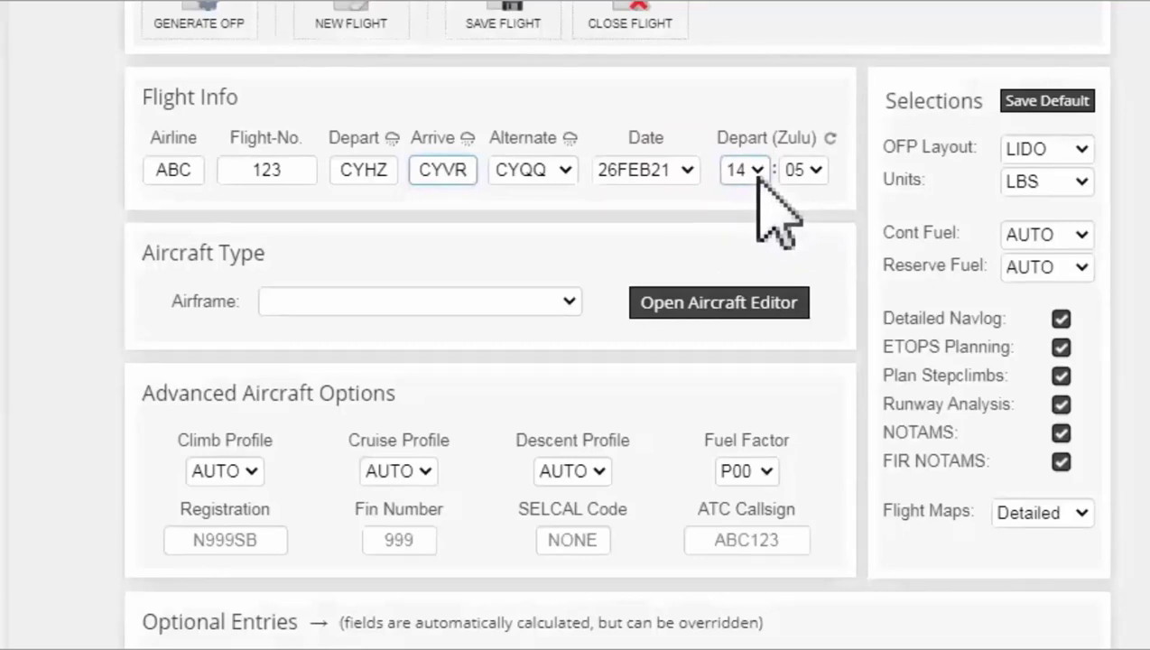
Set the departure minutes to 35 and select the airframe FSS004 - B747-400 [PMDG747-400].
left_click(814, 171)
scroll(807, 526, "down", 8)
left_click(795, 432)
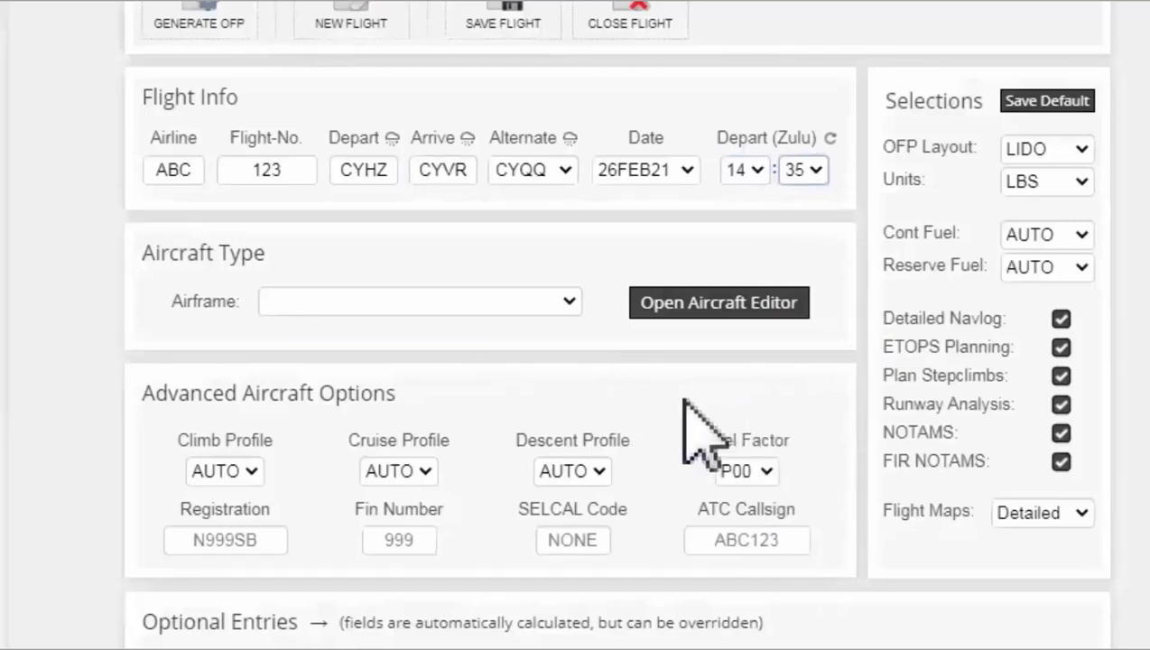
left_click(570, 307)
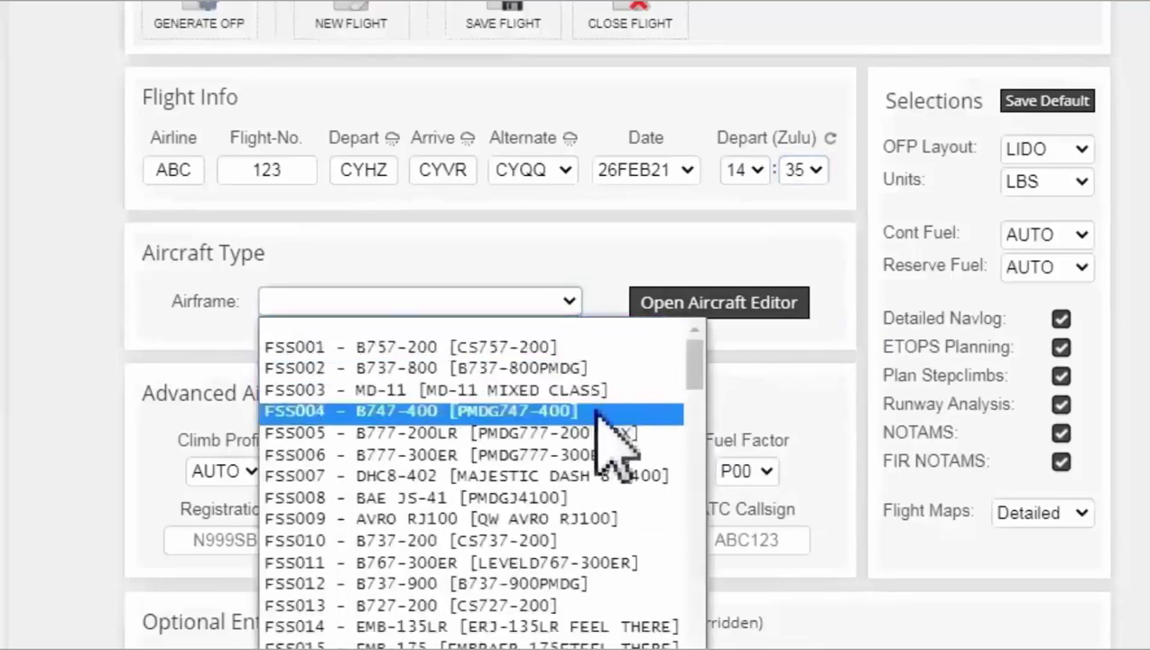
left_click(669, 415)
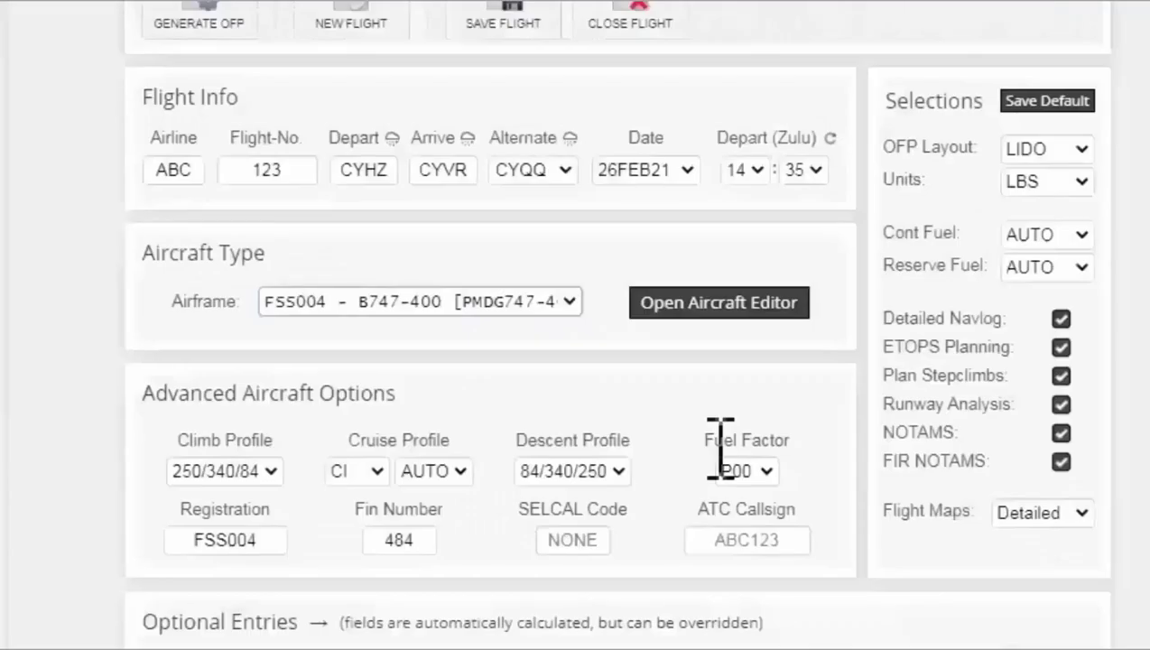
Examine the optional entries, the AIRAC cycle, the proposed route with its alternatives, and the route map.
scroll(833, 528, "down", 2)
scroll(834, 539, "down", 2)
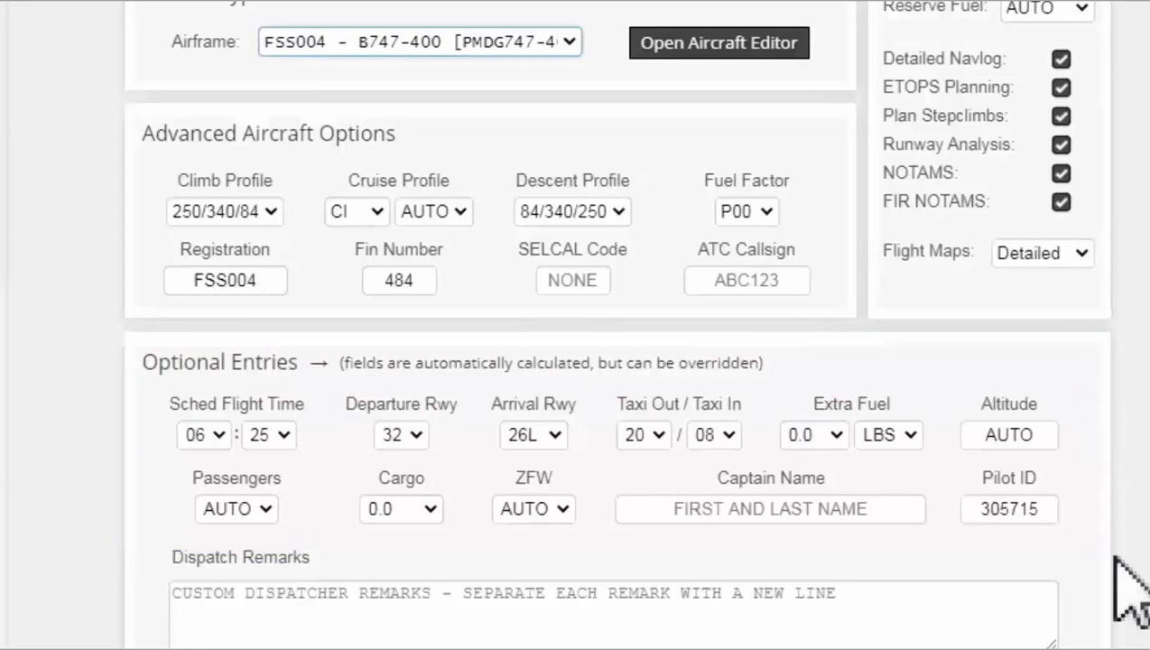
scroll(1117, 558, "down", 5)
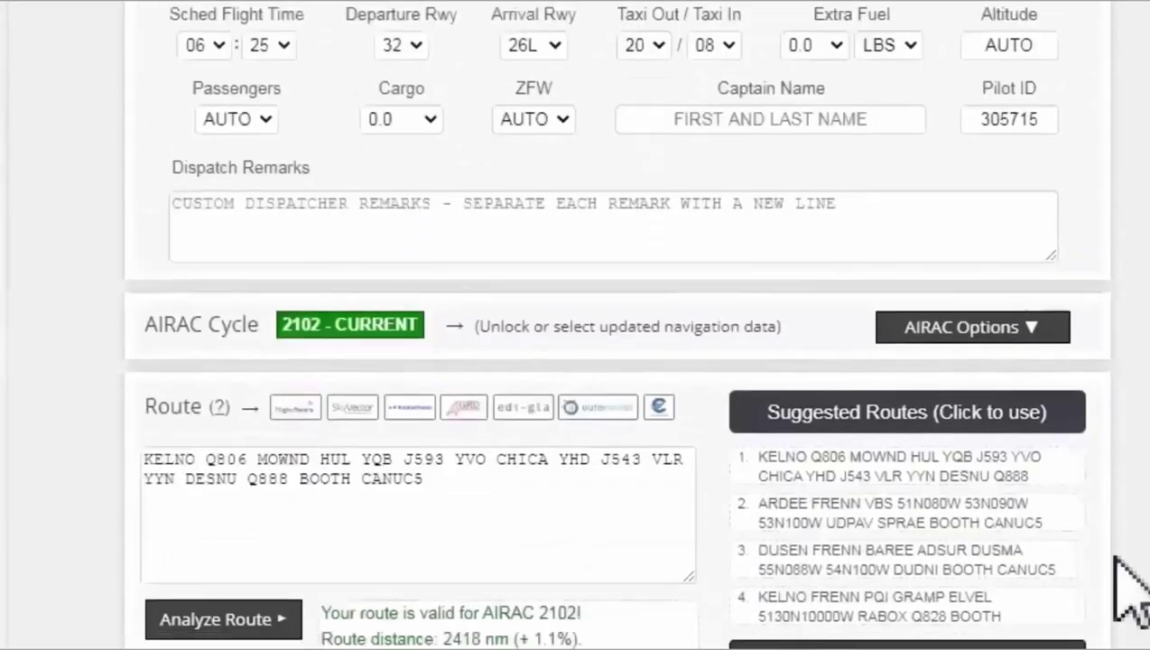
scroll(1130, 586, "down", 2)
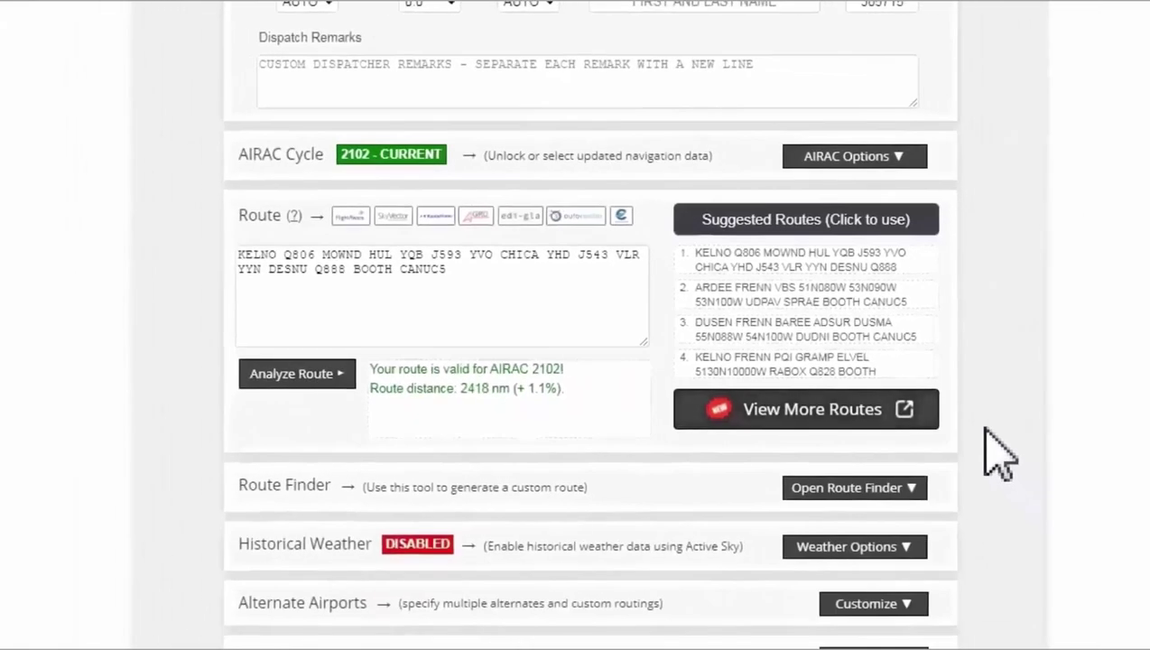
scroll(999, 454, "down", 5)
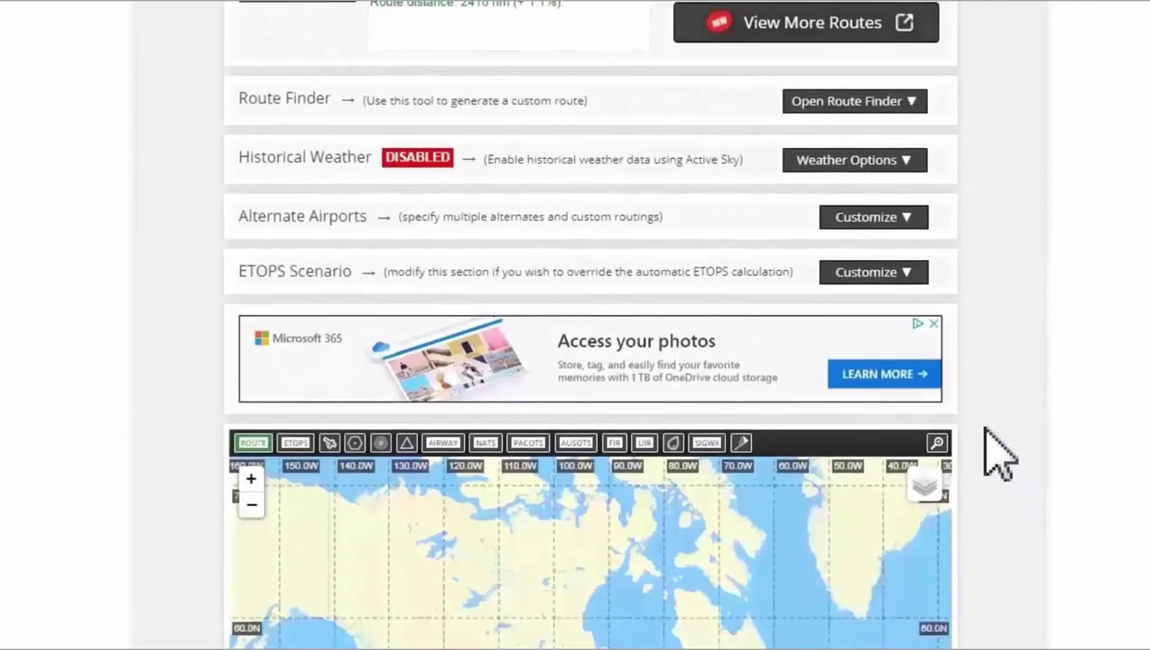
scroll(999, 454, "down", 4)
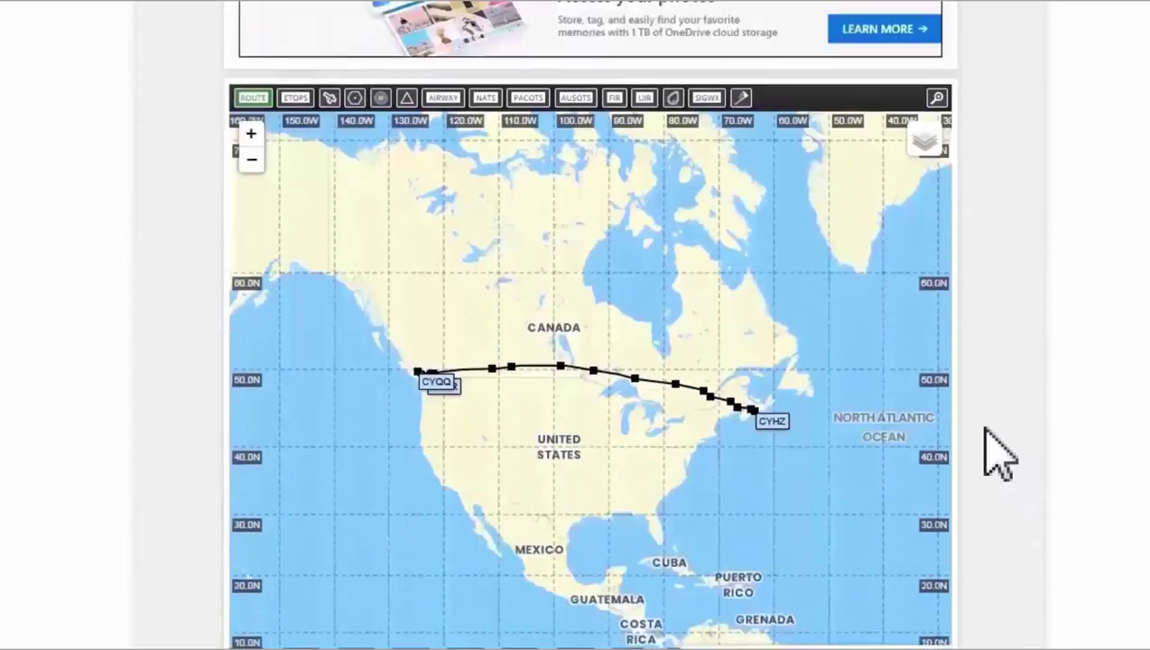
scroll(999, 454, "down", 1)
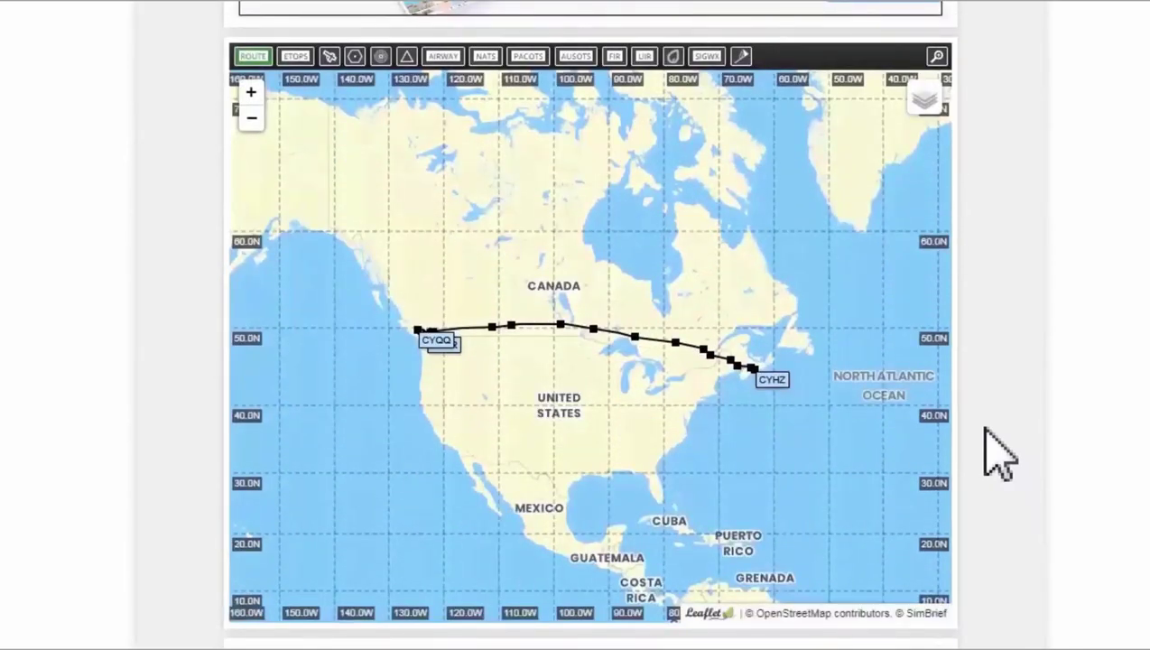
scroll(999, 454, "up", 12)
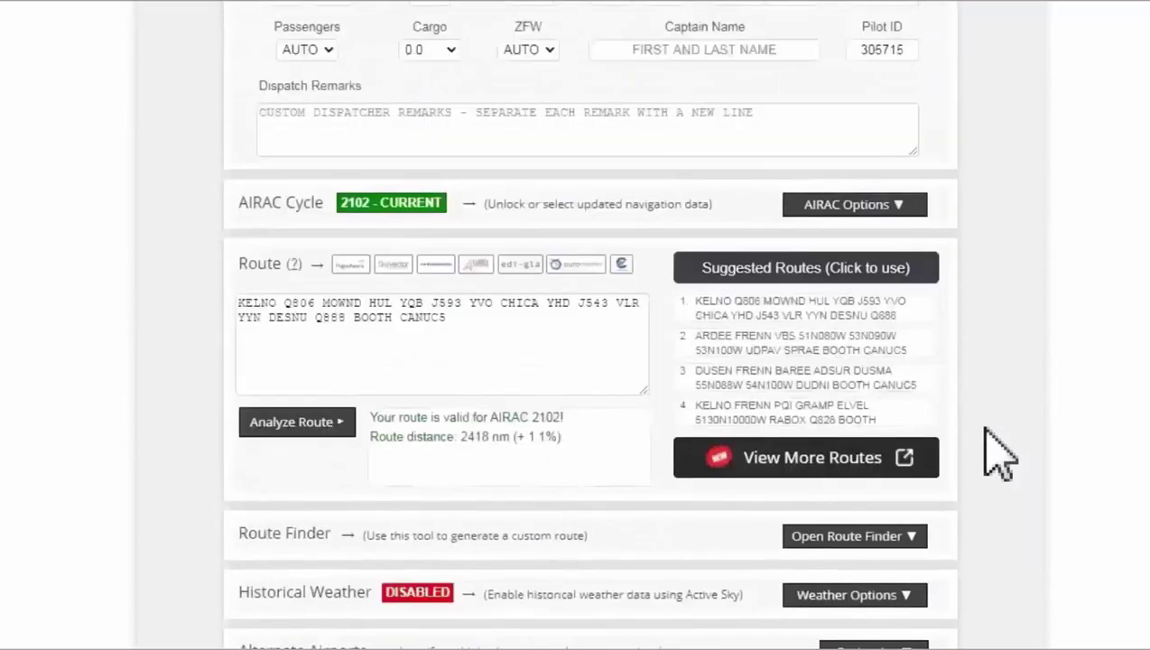
Generate the operational flight plan from the entered dispatch options, overwriting any earlier one.
scroll(1000, 454, "up", 6)
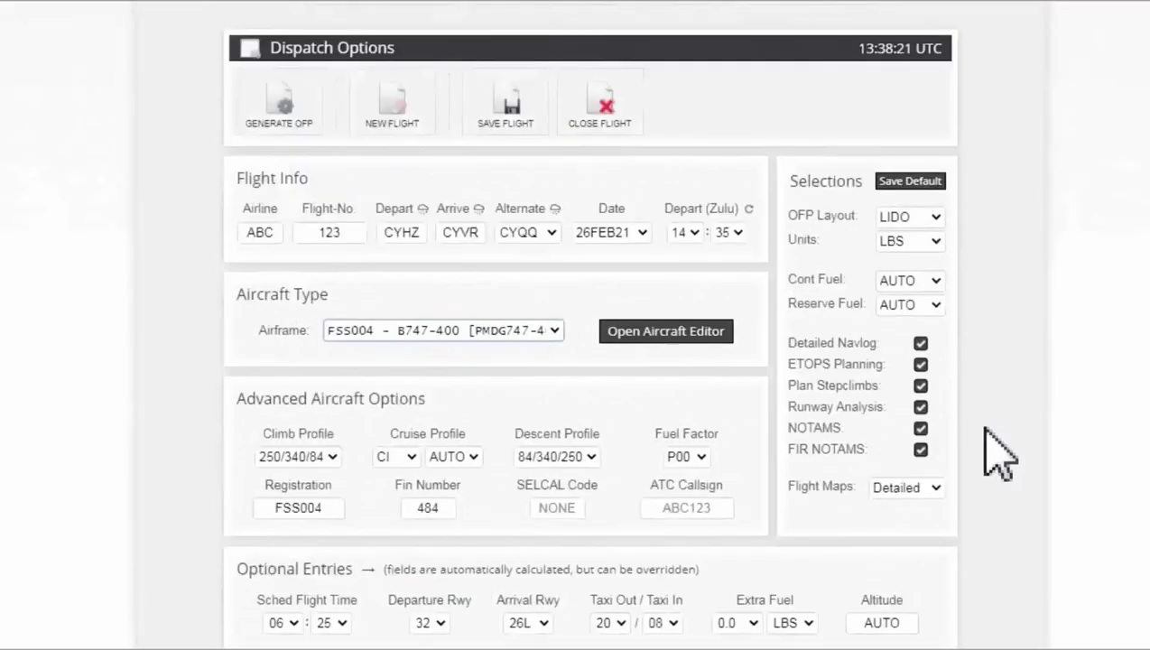
scroll(999, 454, "up", 1)
scroll(1000, 454, "up", 1)
left_click(307, 311)
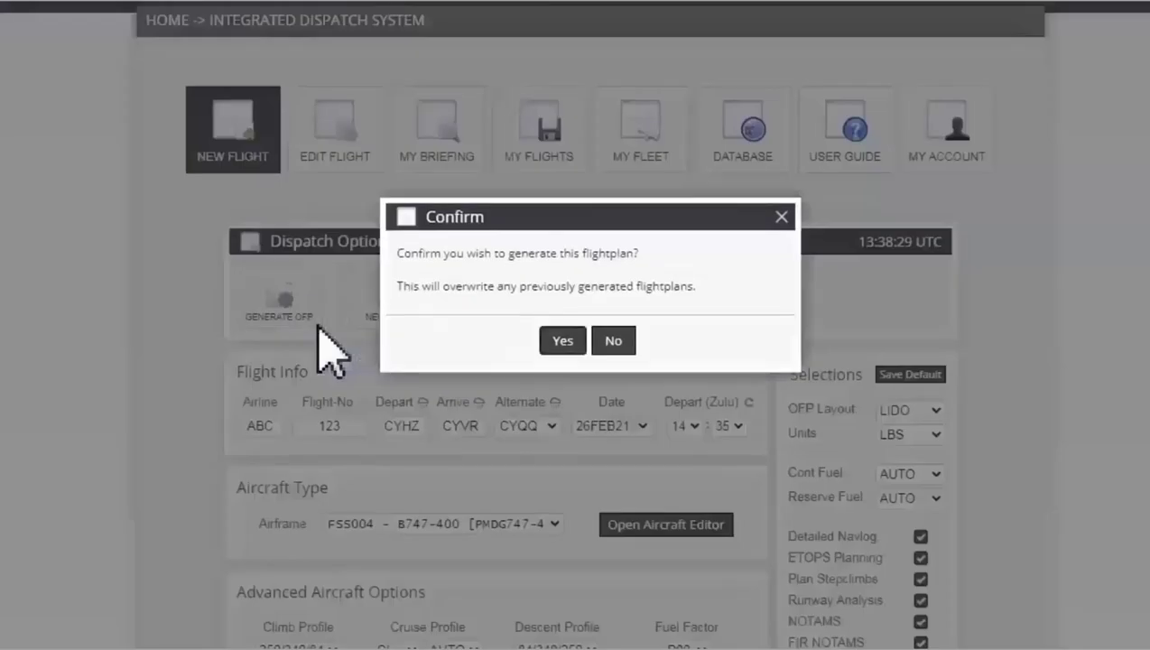
left_click(578, 348)
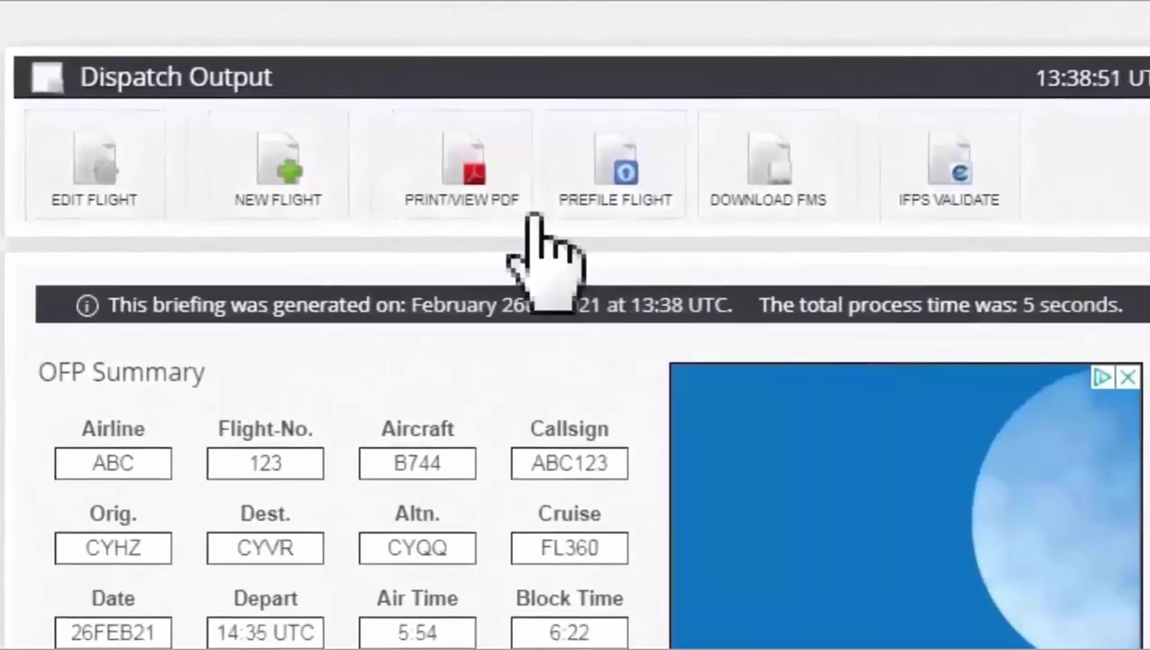
Open the flight plan's PDF version and save it to the desktop as CYHZCYVR_PMDG 747.
left_click(532, 287)
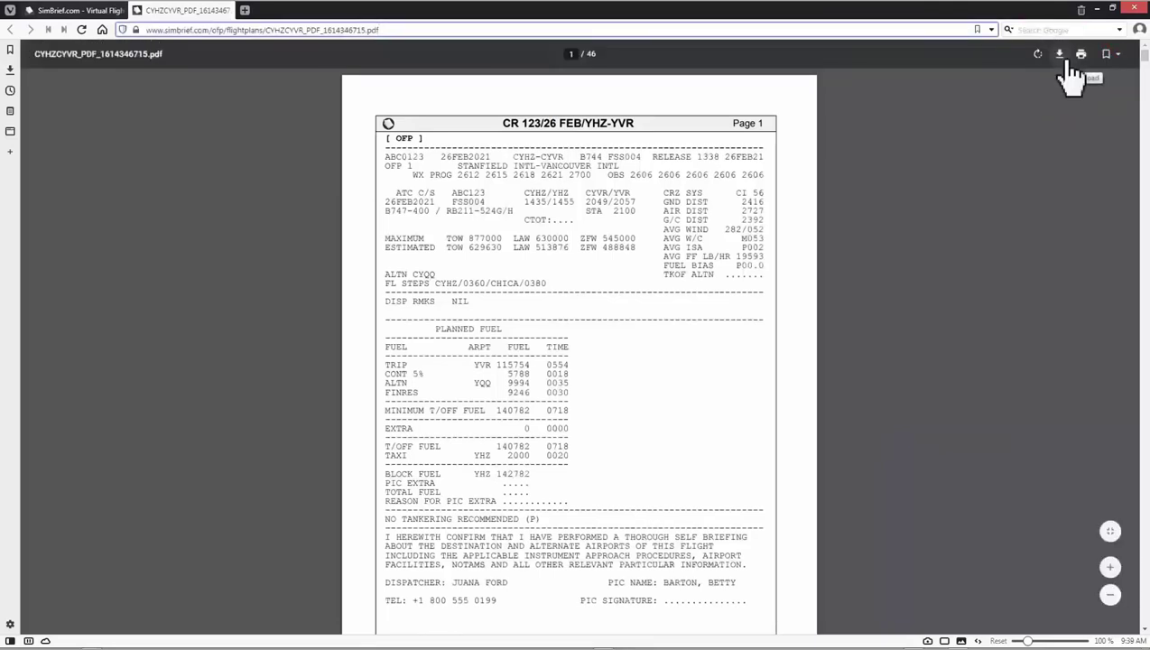
left_click(1060, 56)
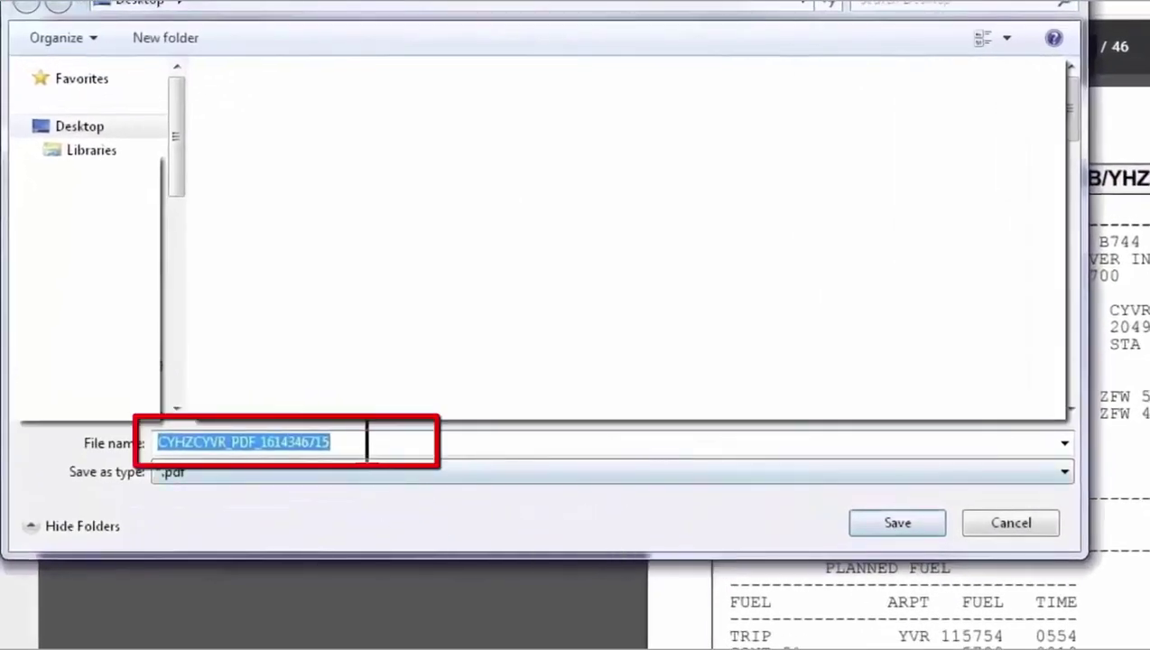
left_click_drag(365, 442, 242, 442)
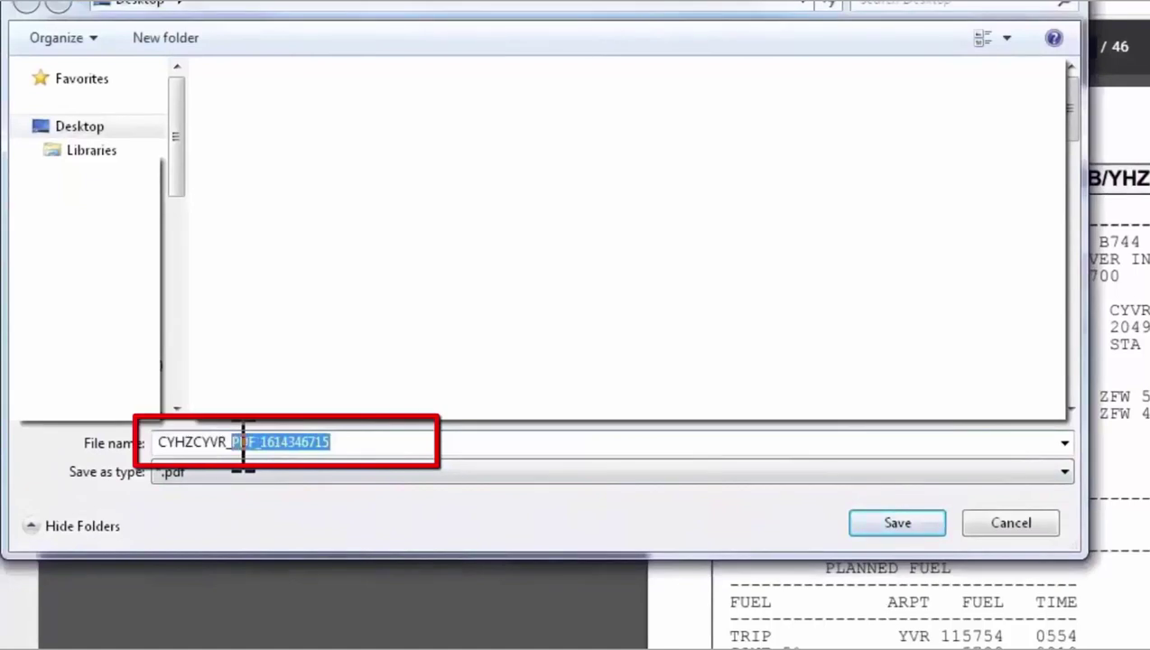
type("pmd")
key("BackSpace")
key("BackSpace")
key("BackSpace")
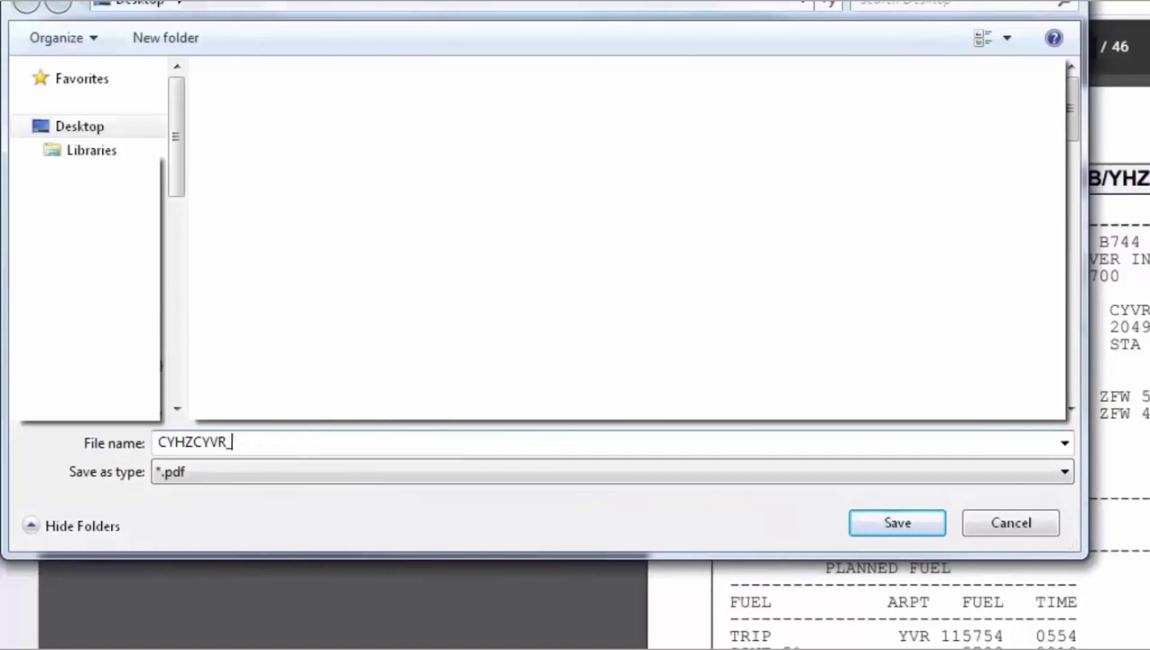
type("PMDG 747")
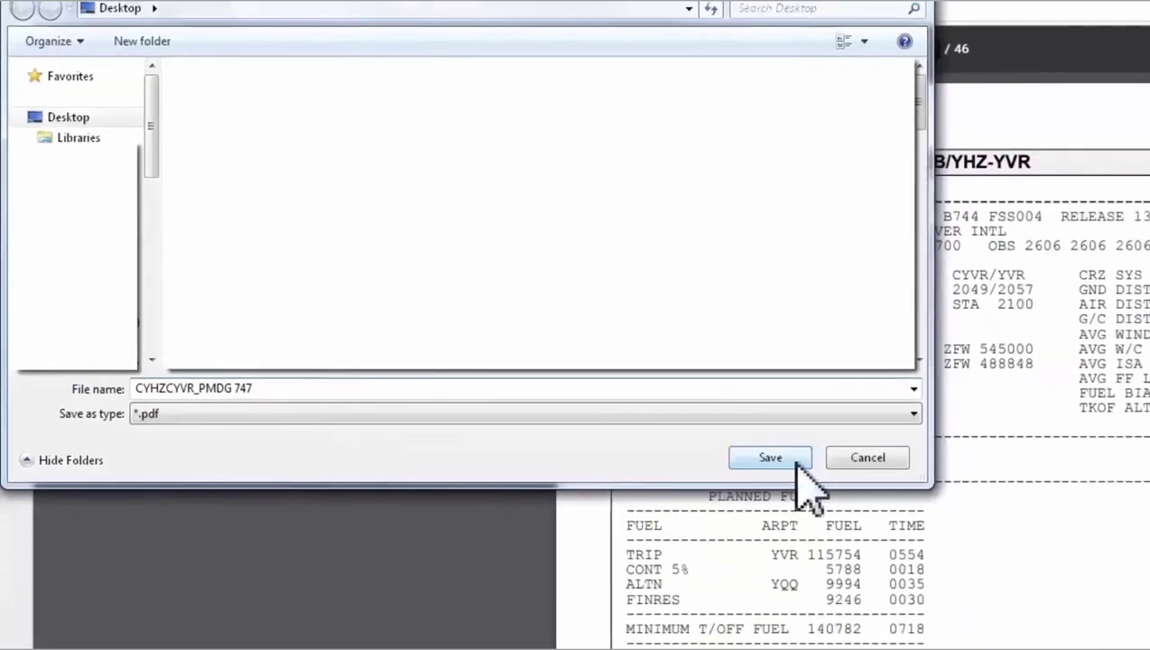
left_click(930, 532)
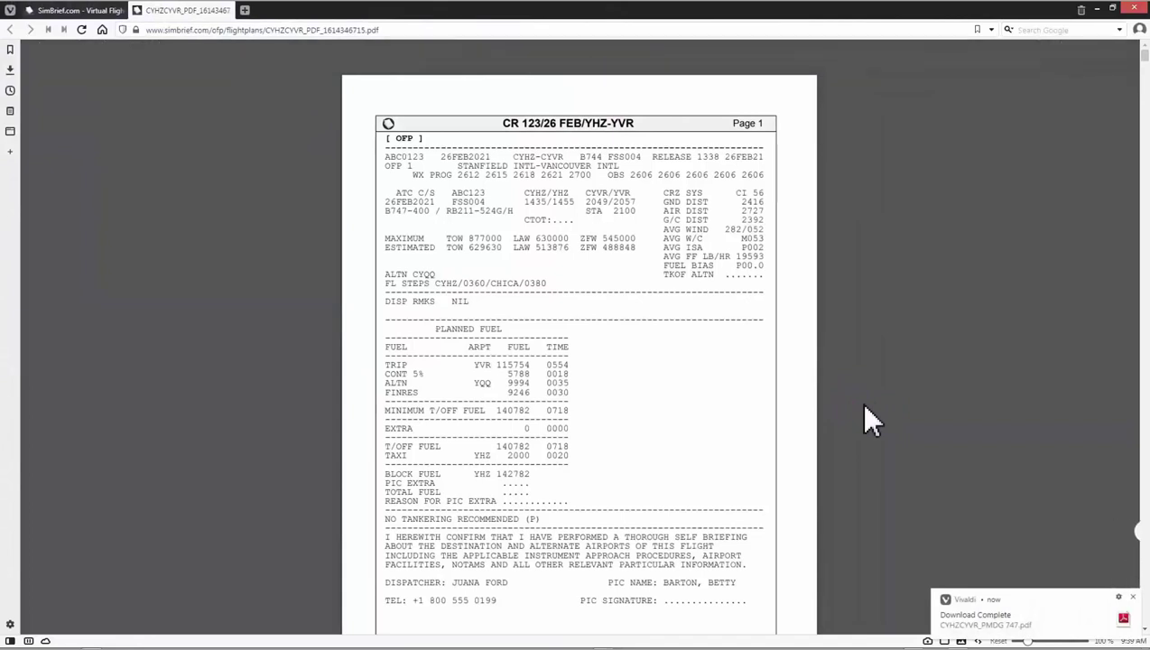
Close the browser and move the CYHZCYVR_PMDG 747 PDF on the desktop beside the Navigraph Charts shortcut.
left_click(1135, 8)
left_click(341, 27)
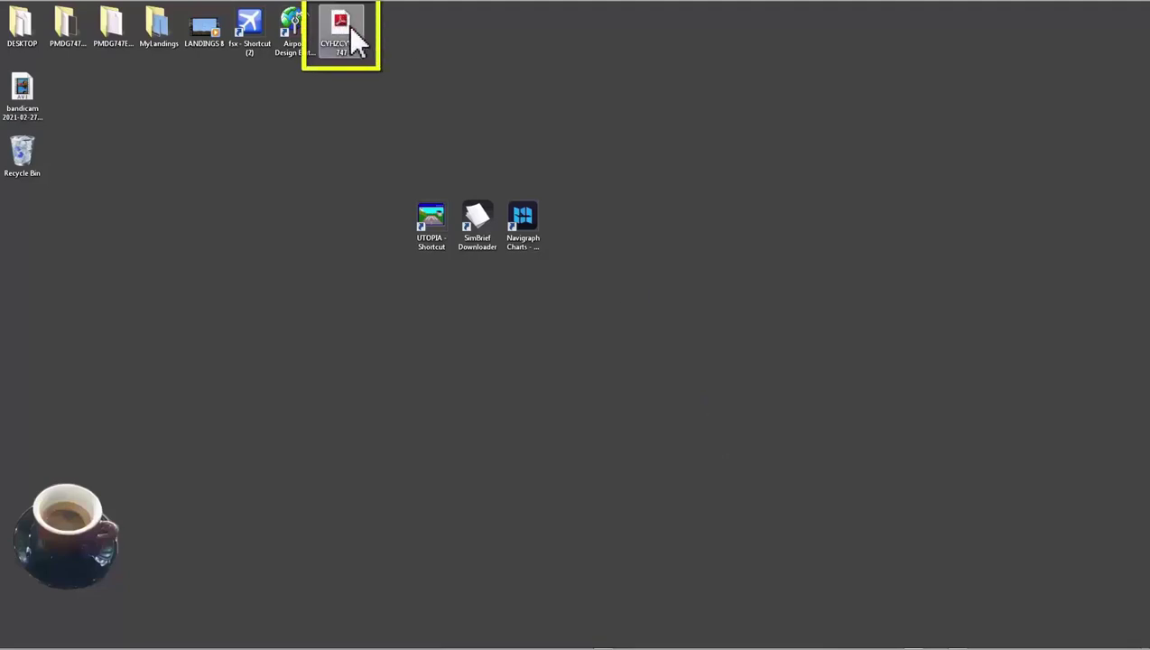
left_click_drag(348, 26, 635, 148)
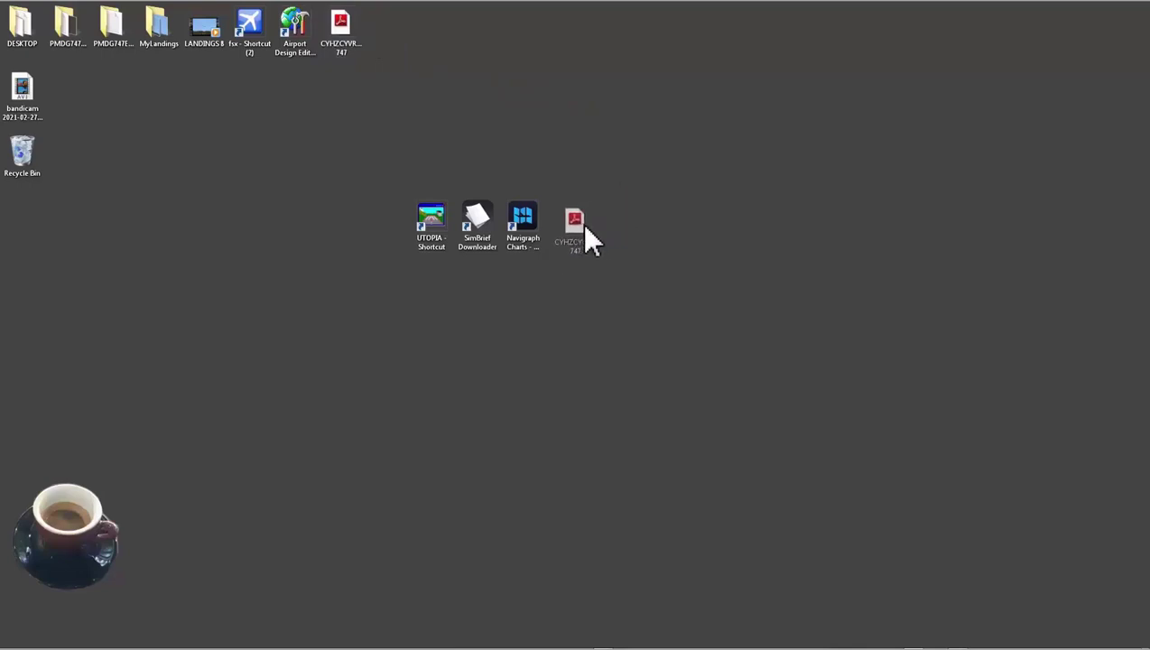
left_click_drag(583, 226, 598, 238)
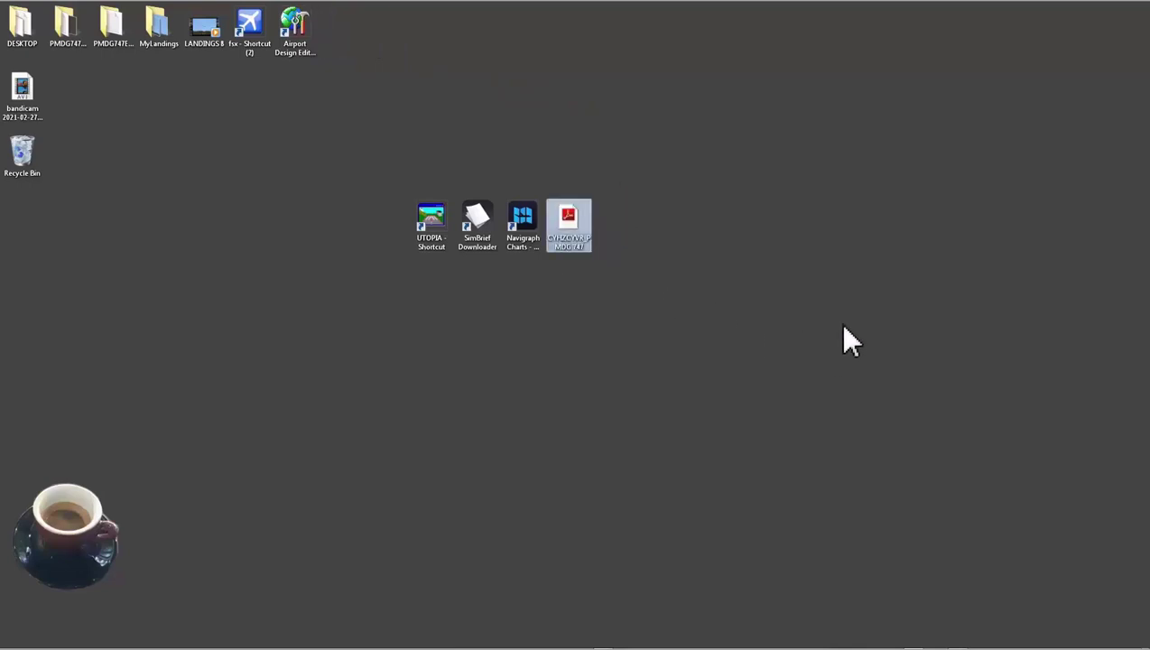
left_click(1132, 521)
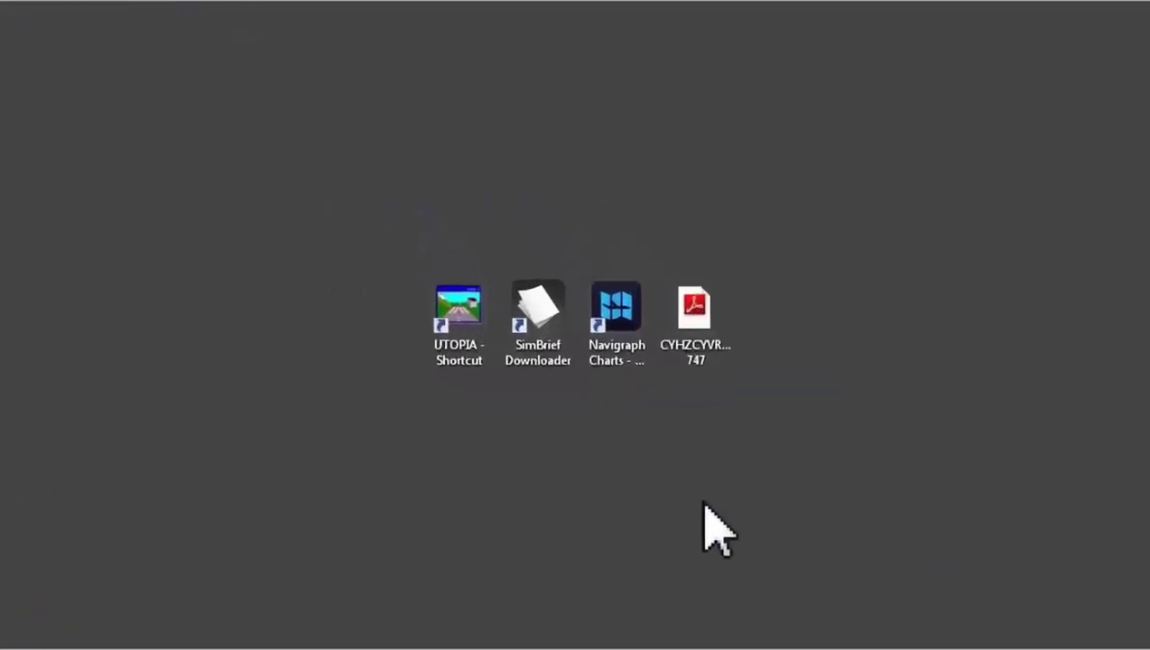
Open SimBrief Downloader, save the latest plan in PMDG Flightplan format to download directory #2, and close the program.
double_click(570, 350)
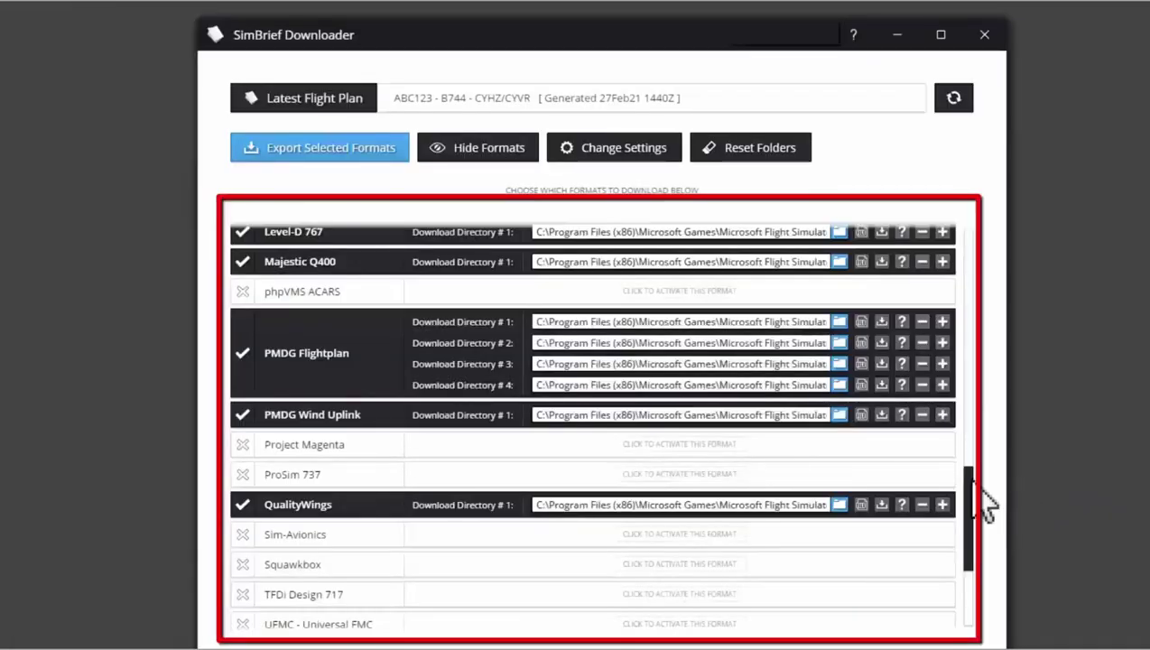
scroll(984, 506, "up", 10)
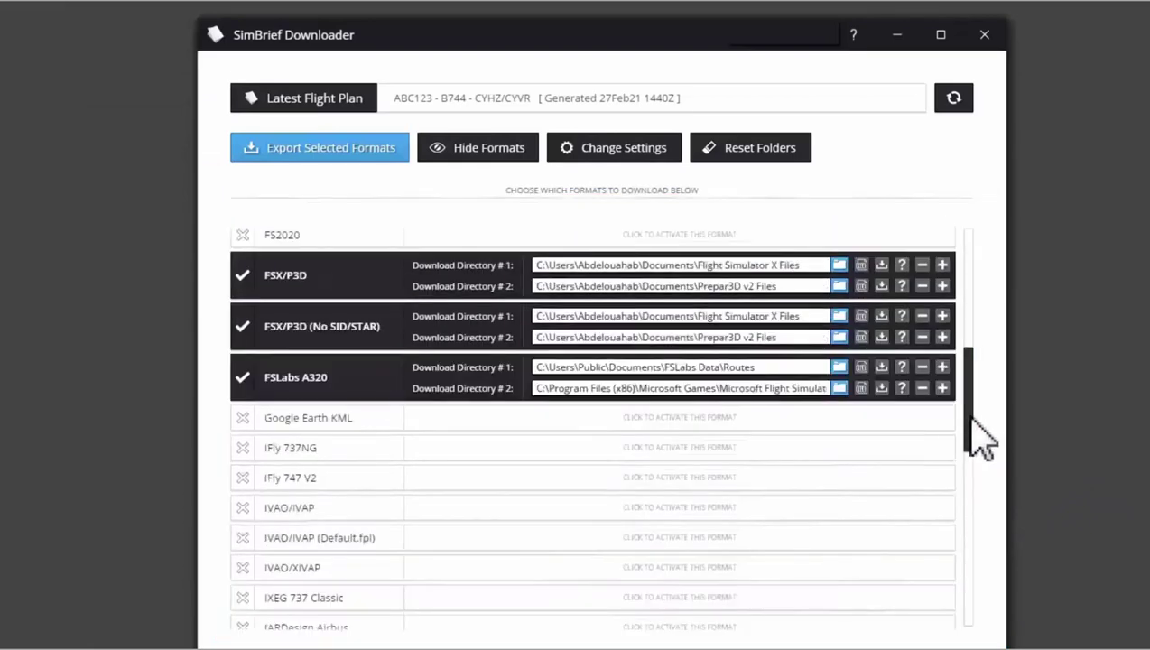
scroll(983, 436, "up", 2)
scroll(979, 361, "down", 6)
scroll(979, 343, "down", 2)
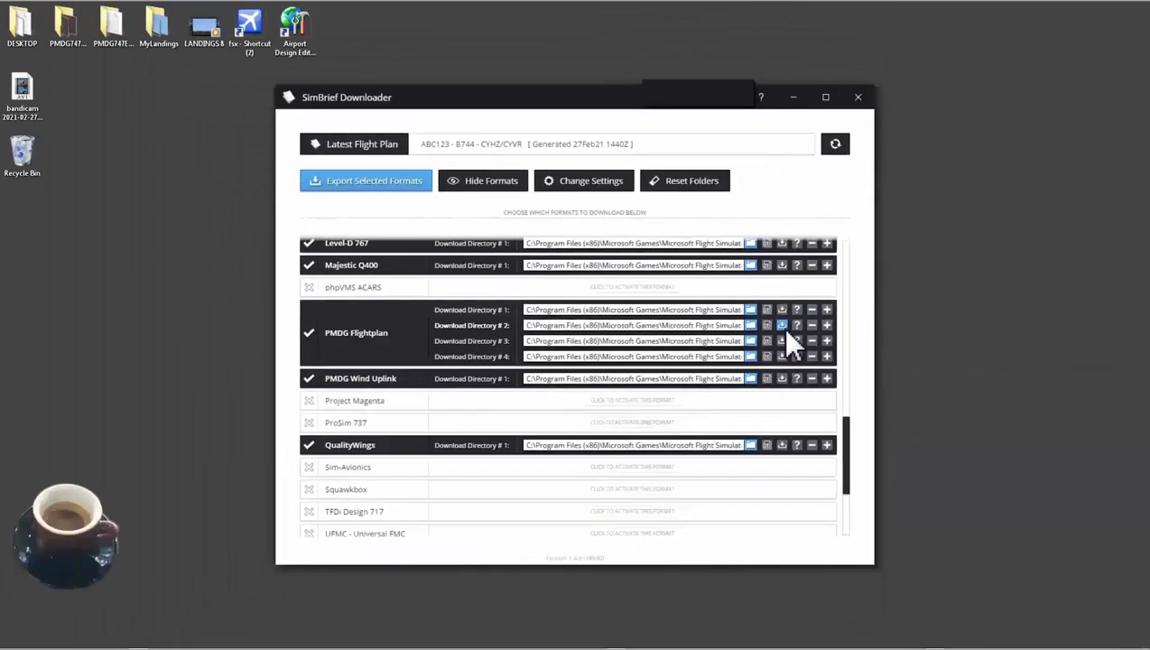
left_click(782, 326)
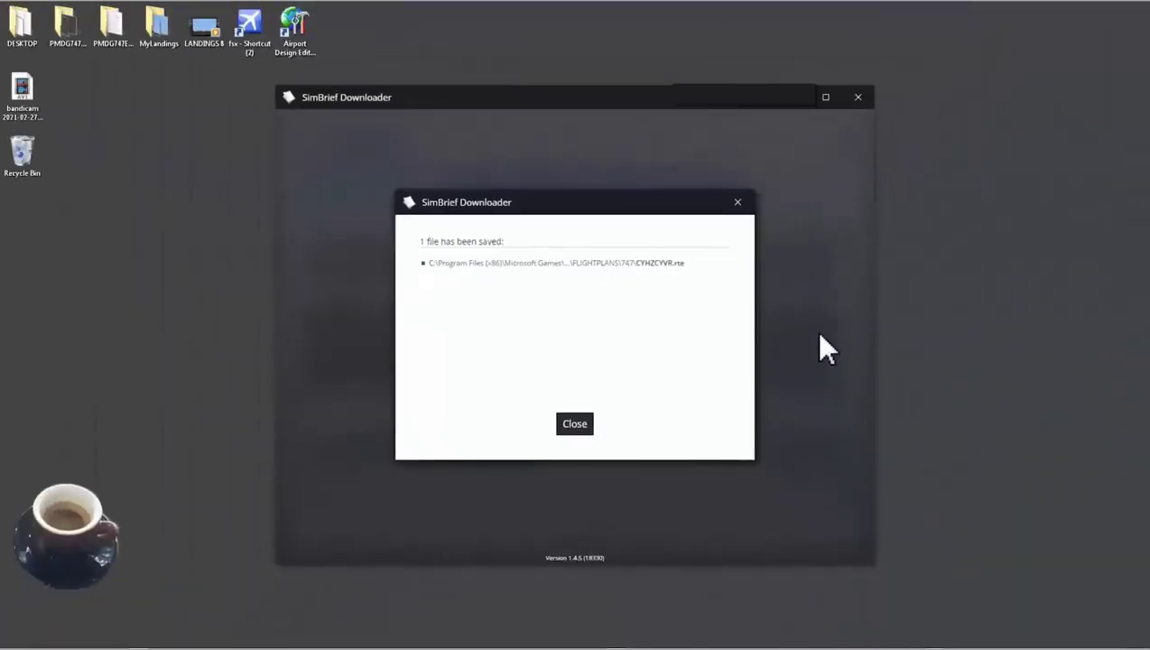
left_click(575, 425)
left_click(859, 100)
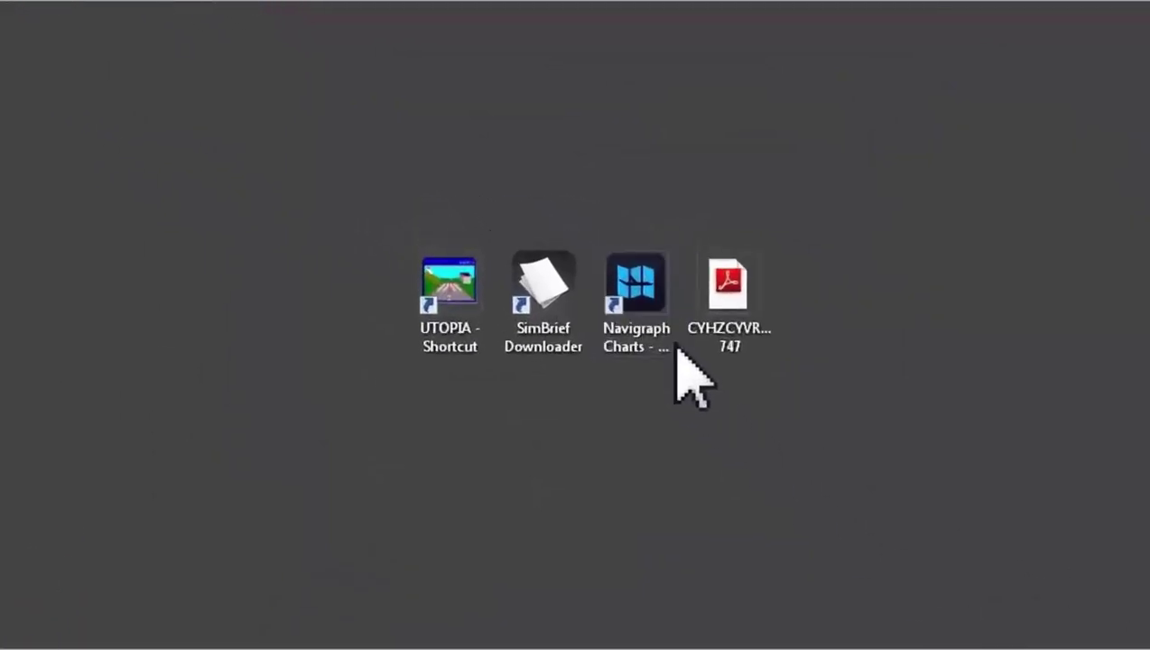
Open Navigraph Charts and create a new flight from the latest SimBrief plan, CYHZ-CYVR.
double_click(670, 348)
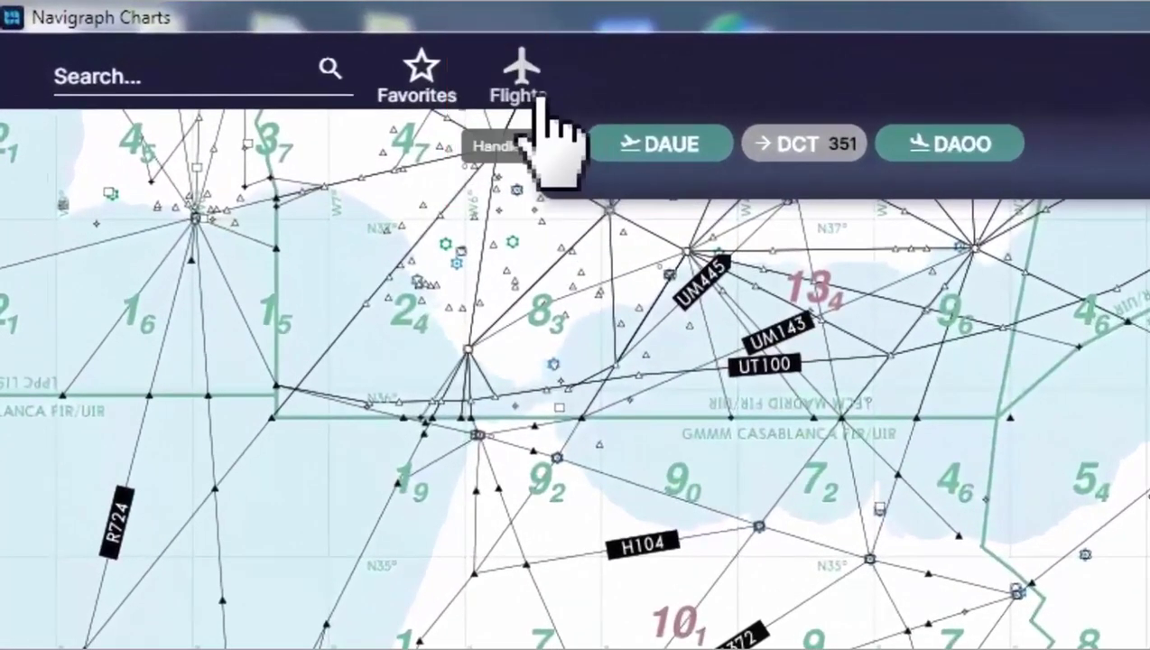
left_click(432, 77)
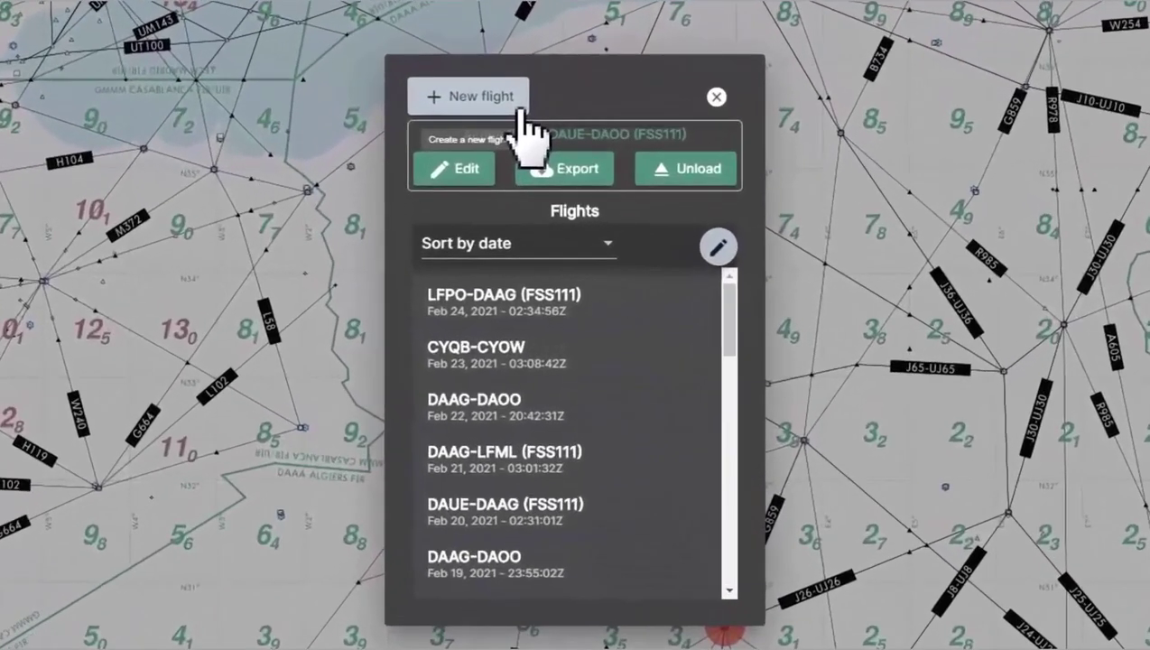
left_click(519, 106)
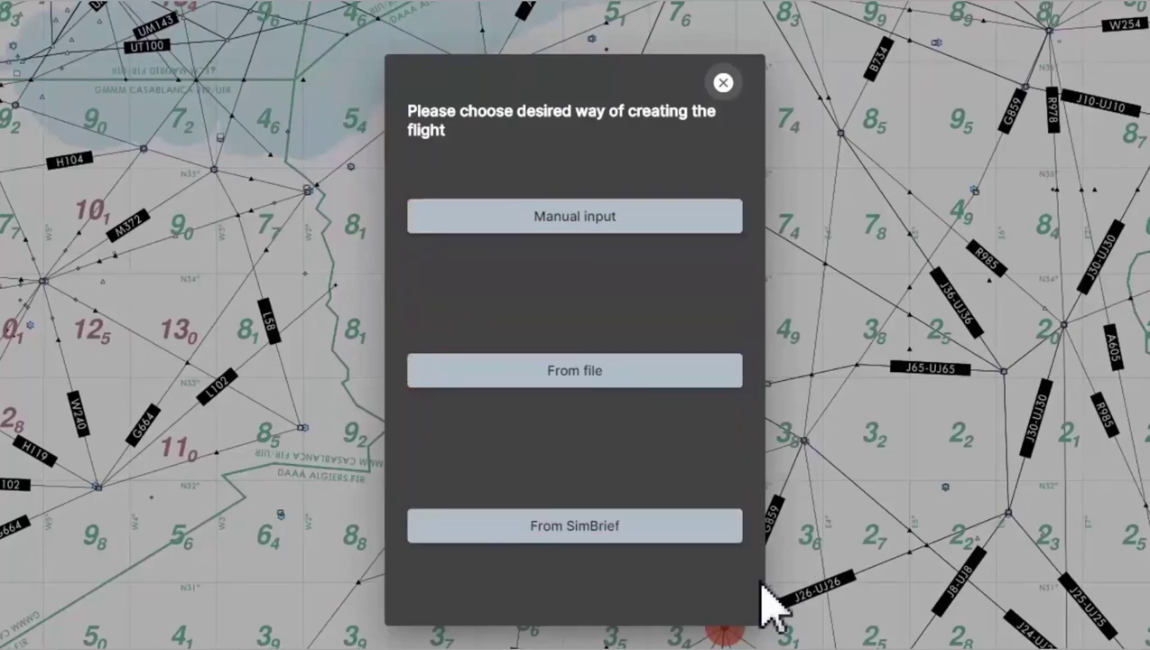
left_click(735, 538)
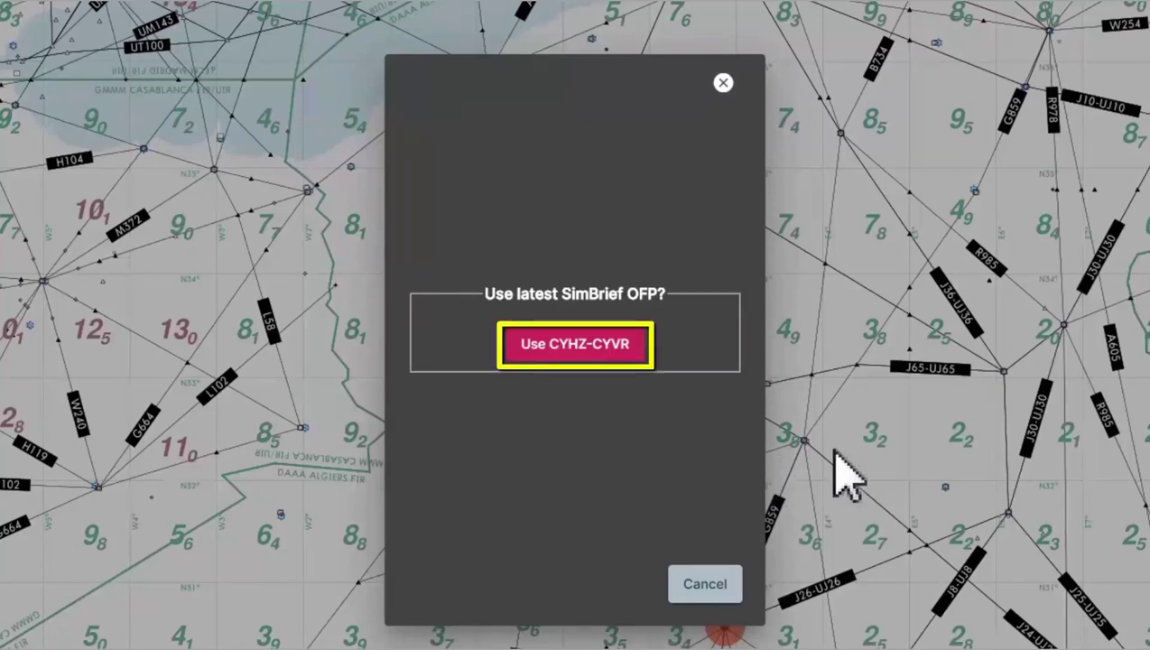
left_click(643, 365)
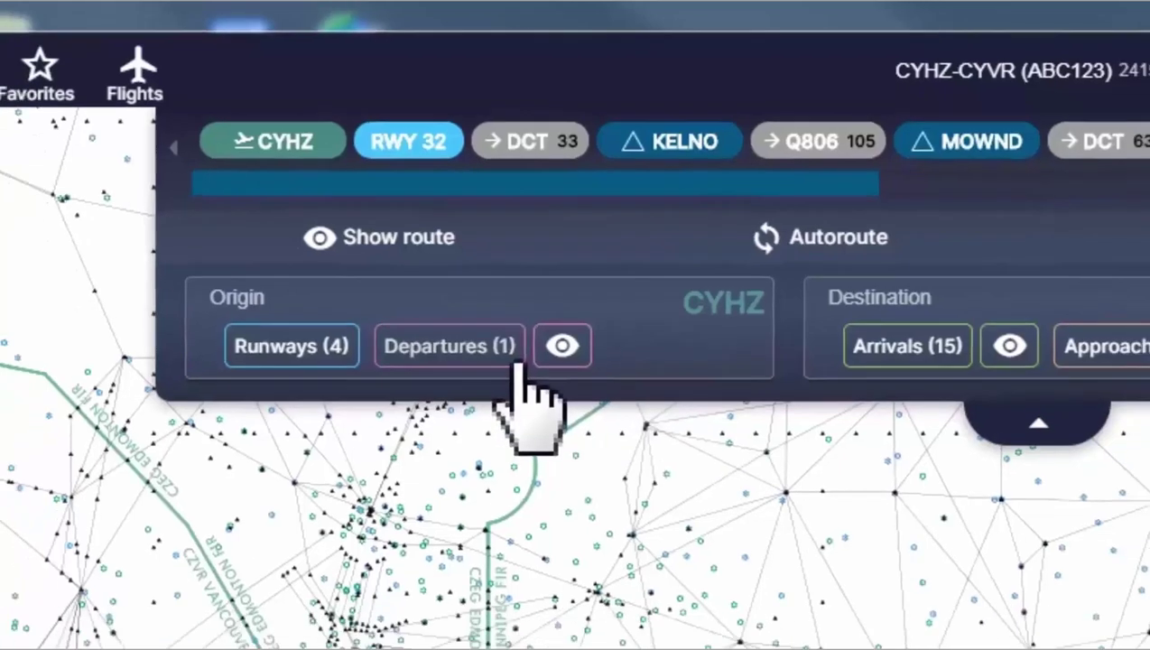
Add the CYHZ4 departure from runway 32 to the route and overlay its chart on the map.
left_click(505, 379)
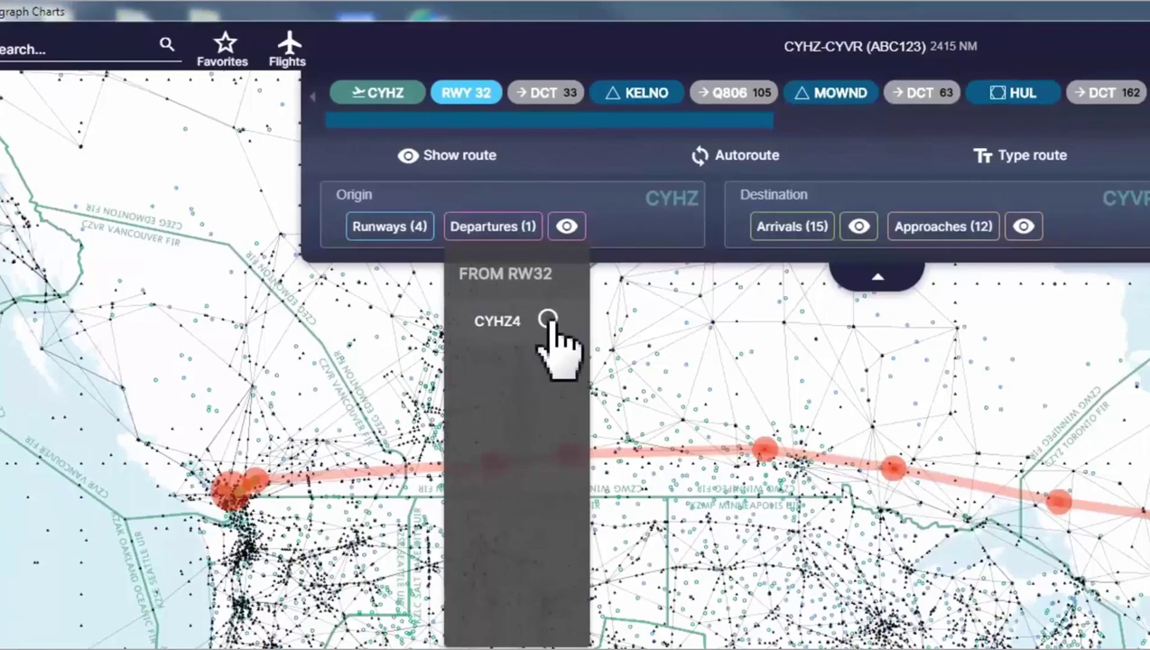
left_click(548, 323)
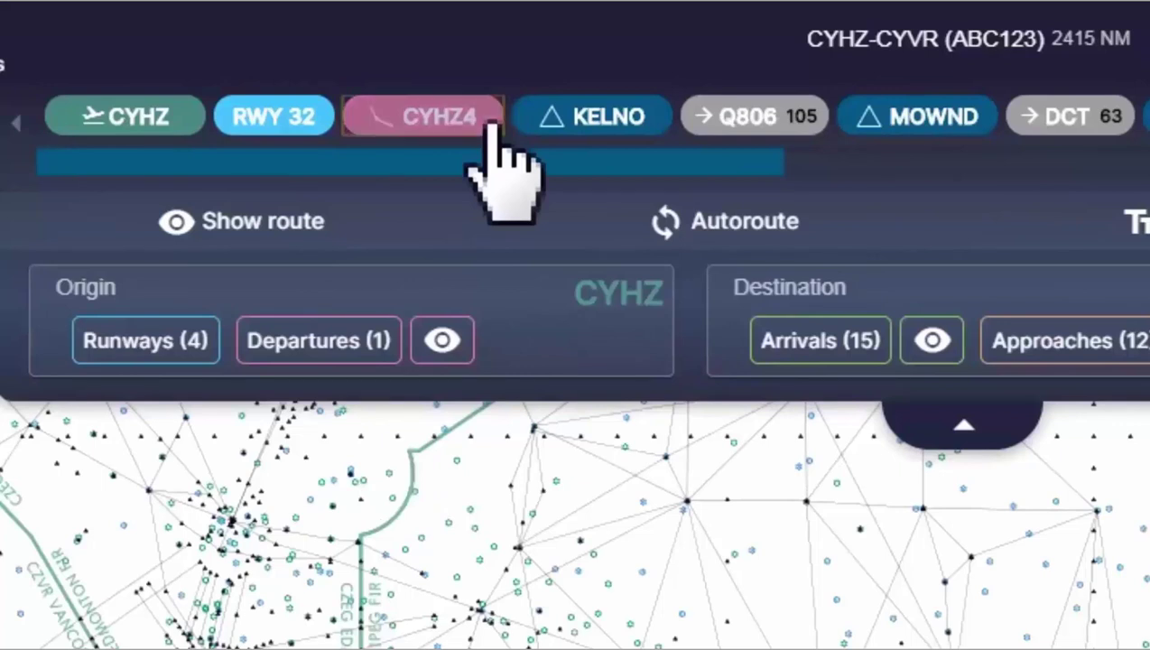
left_click(487, 127)
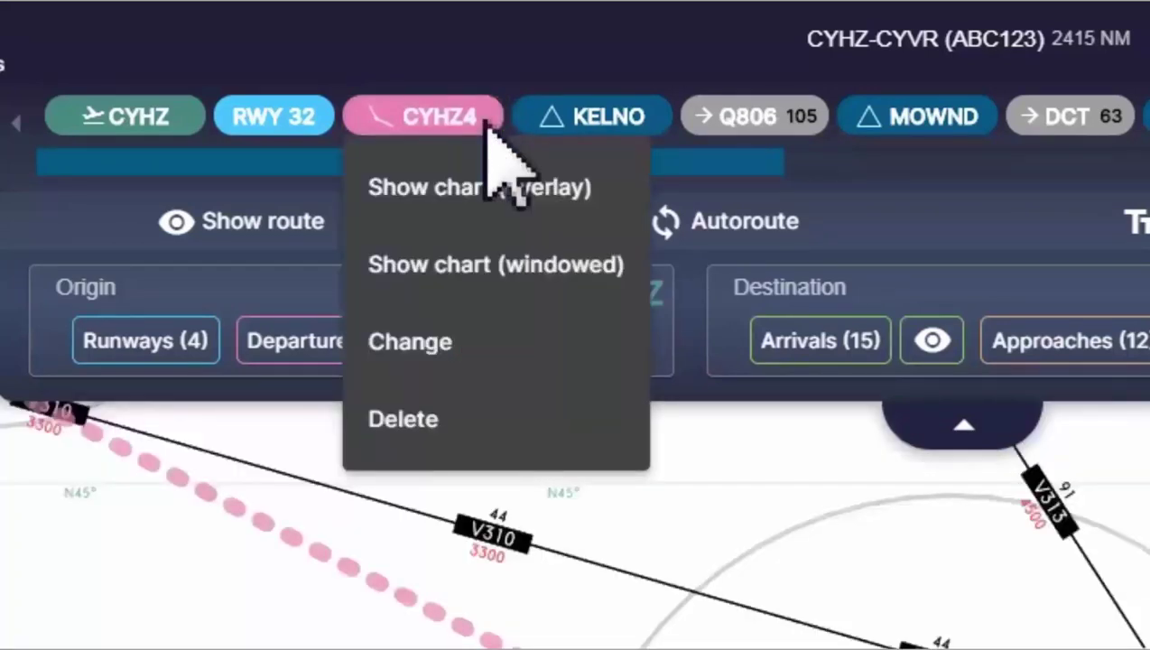
left_click(623, 194)
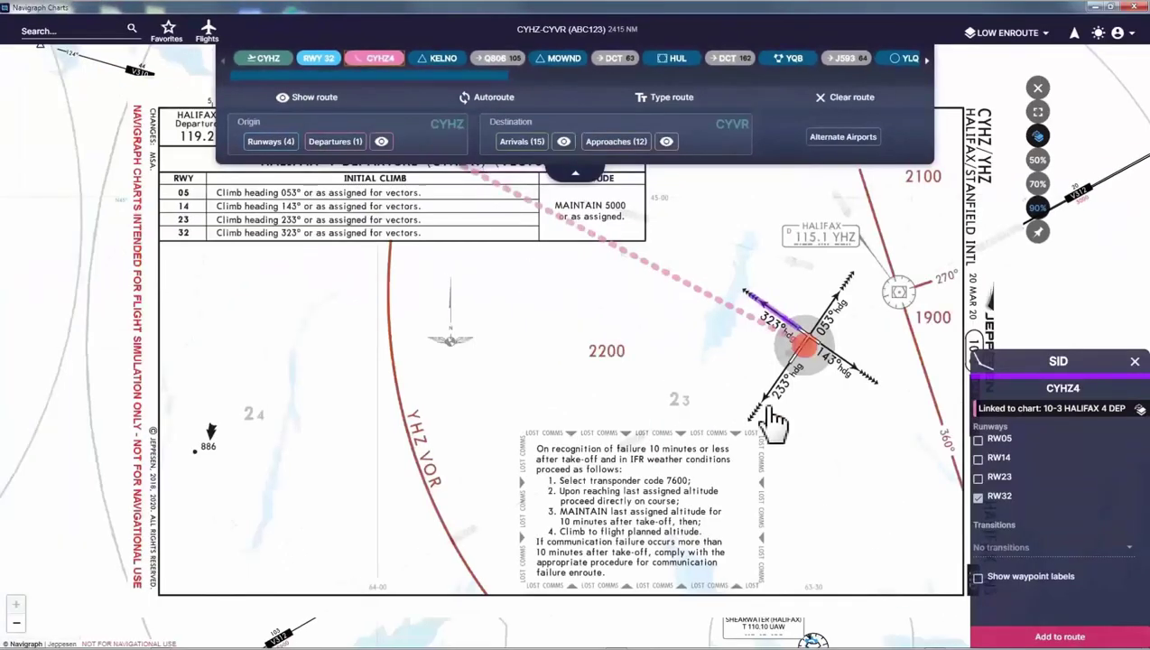
Pin the 10-3 HALIFAX 4 DEP chart for quick access, close its overlay, and view the pinned copy.
left_click(575, 173)
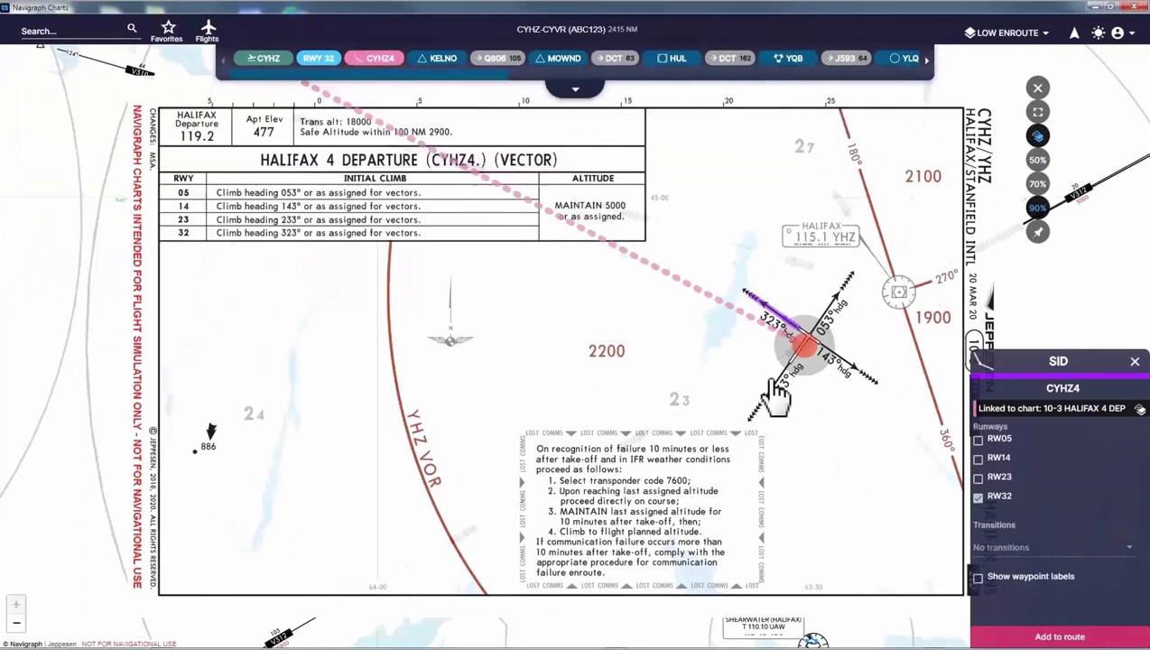
left_click(1134, 362)
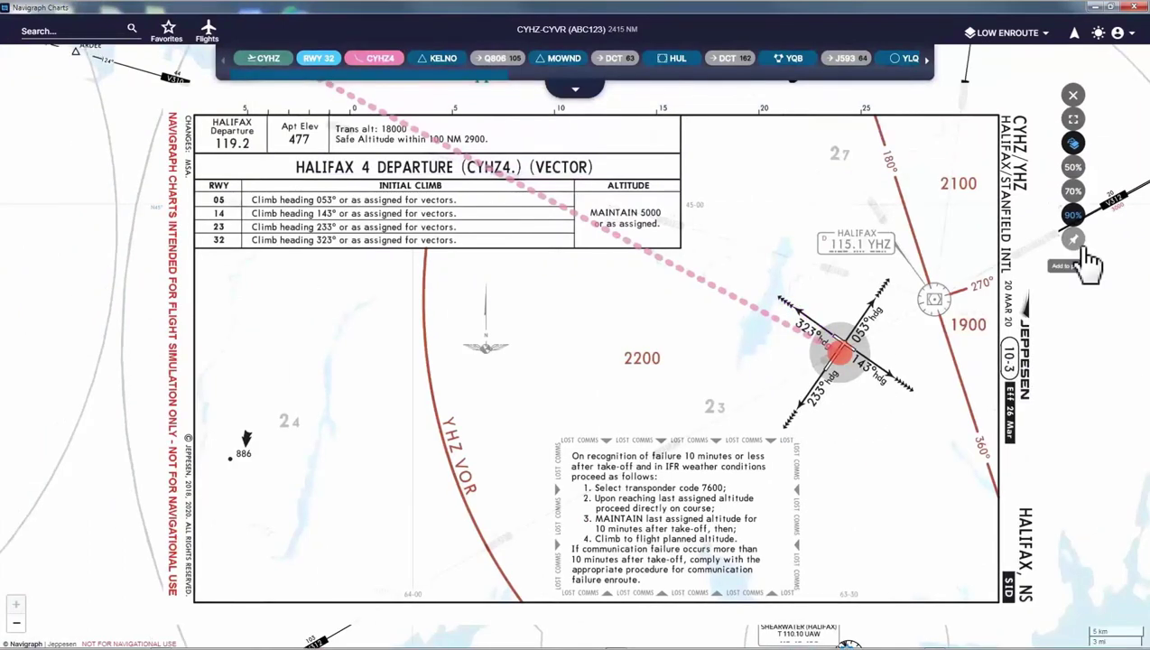
left_click(1087, 252)
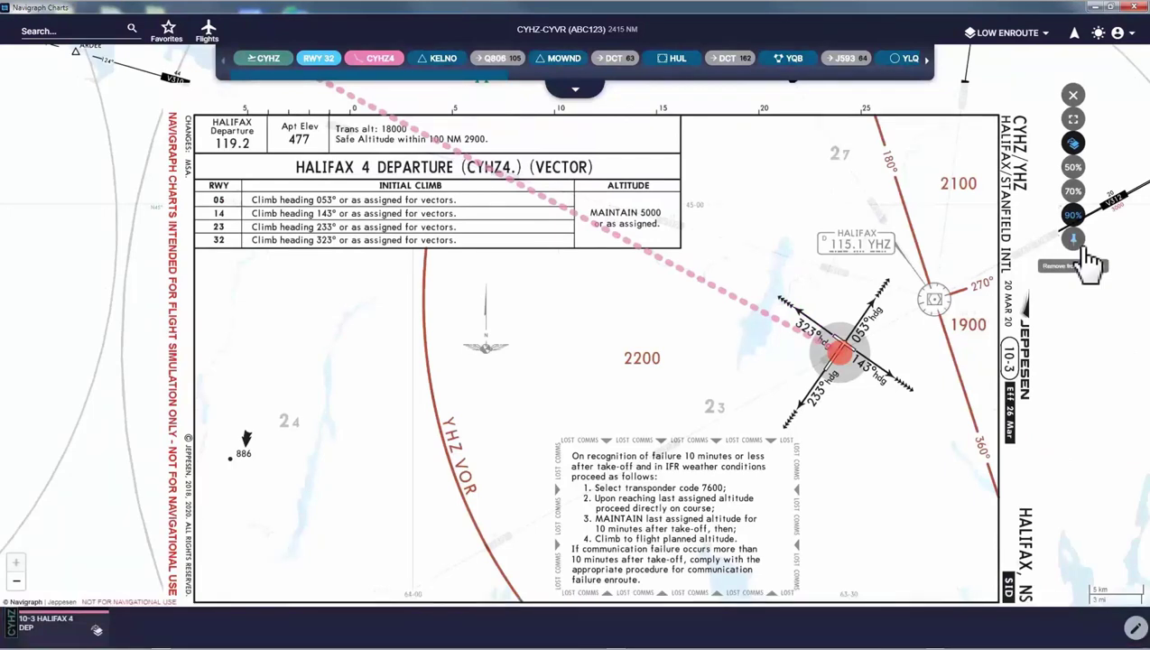
left_click(1073, 95)
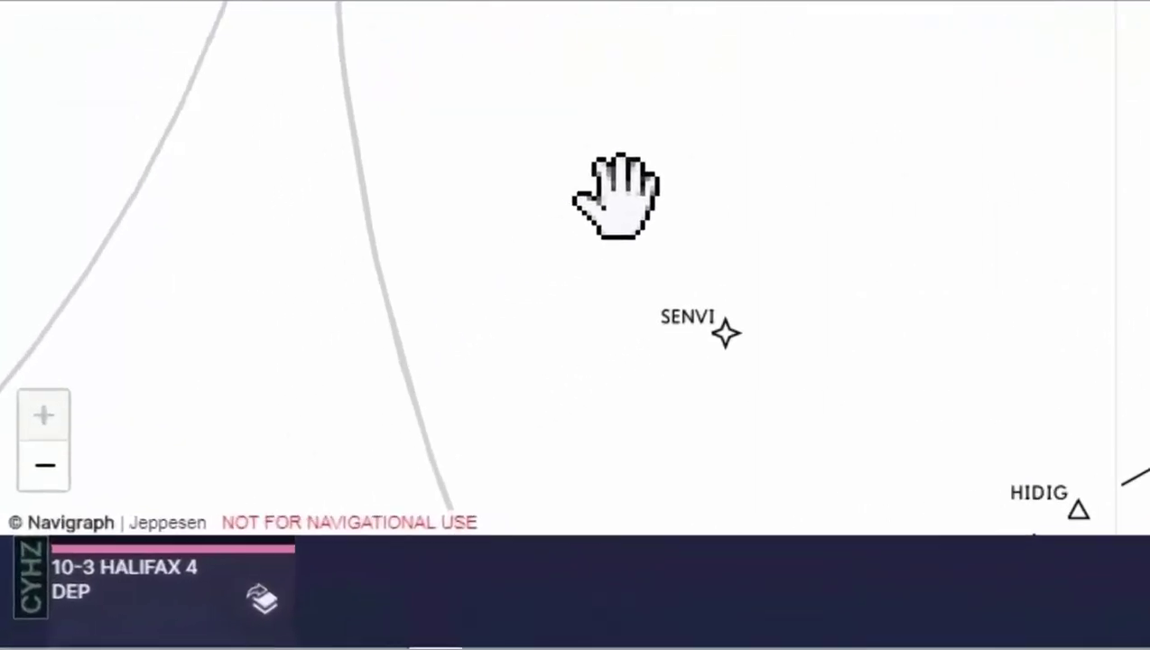
left_click(270, 616)
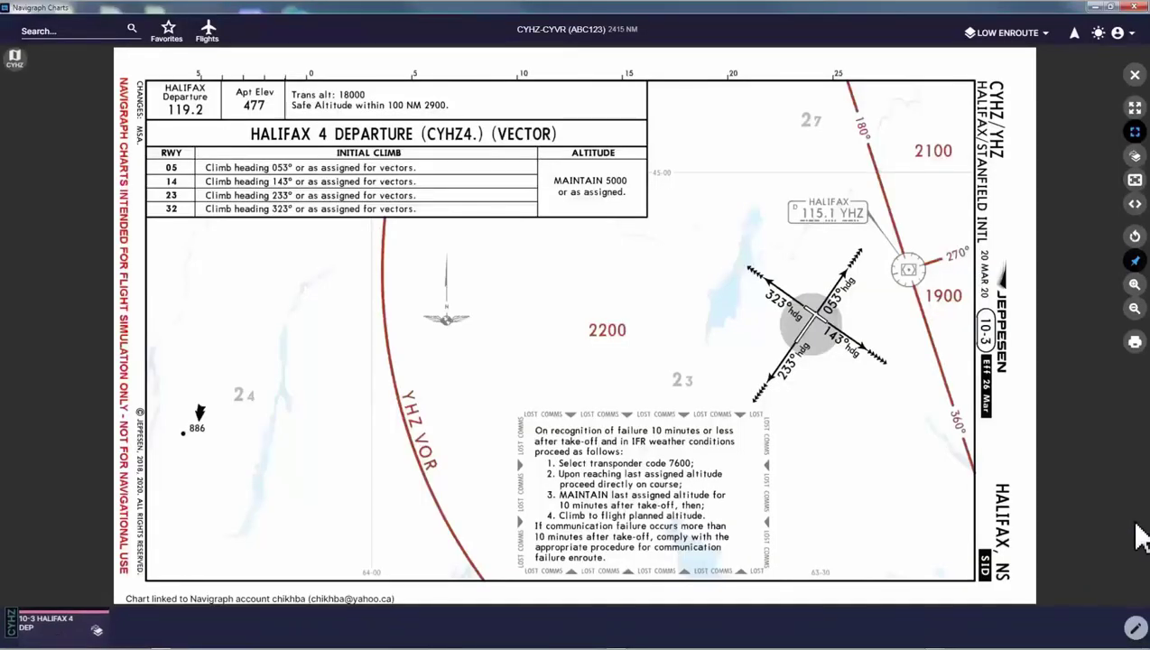
left_click(1135, 74)
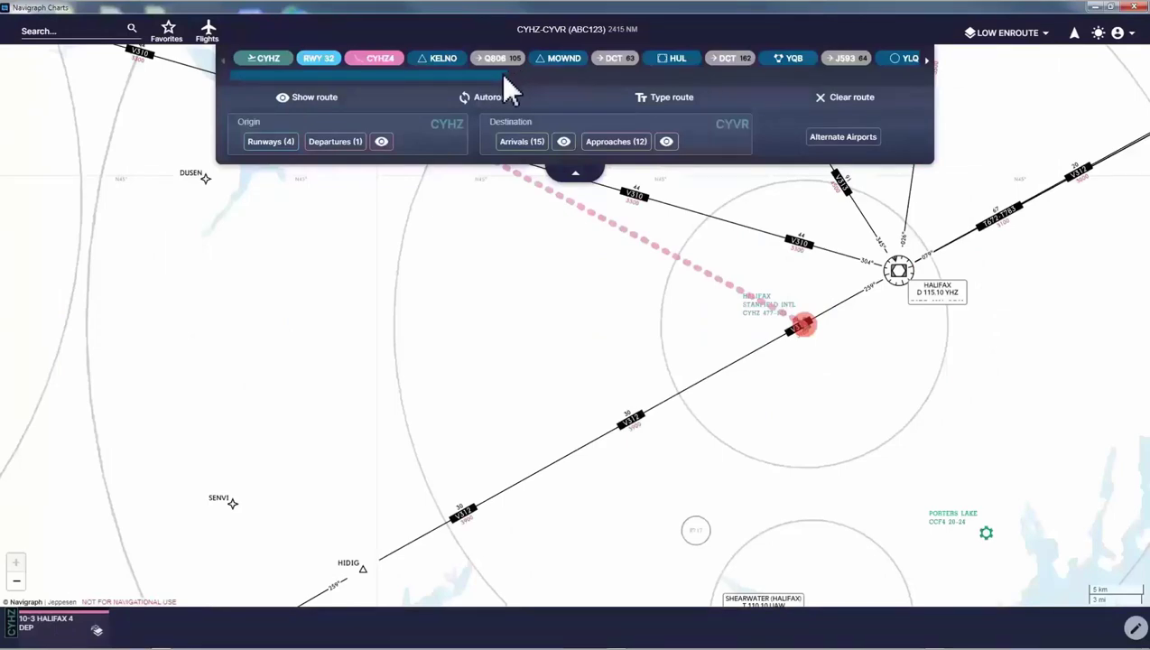
Overlay the chart of the CANUC5 arrival at CYVR on the map.
left_click_drag(503, 76, 912, 78)
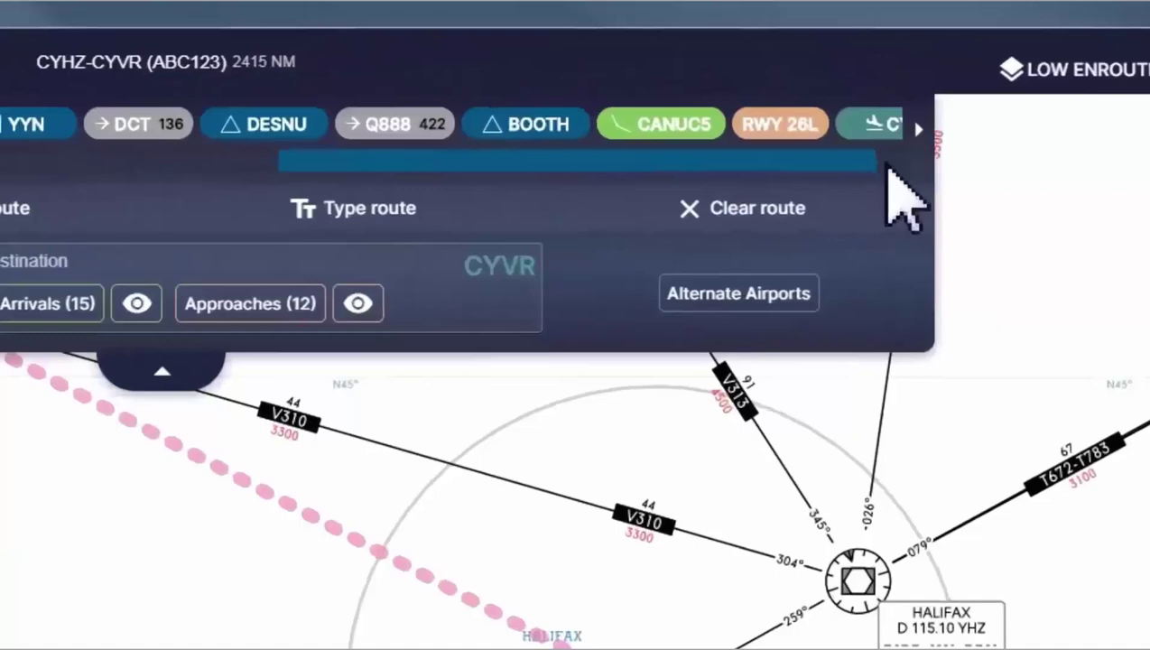
left_click_drag(888, 166, 899, 168)
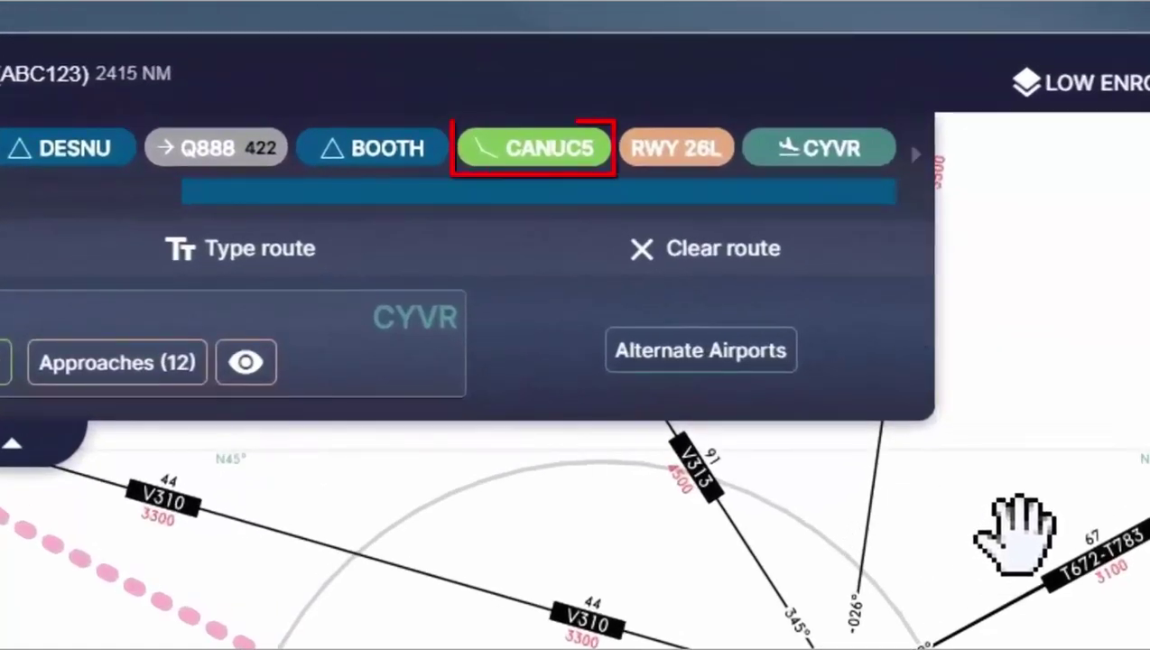
left_click(600, 152)
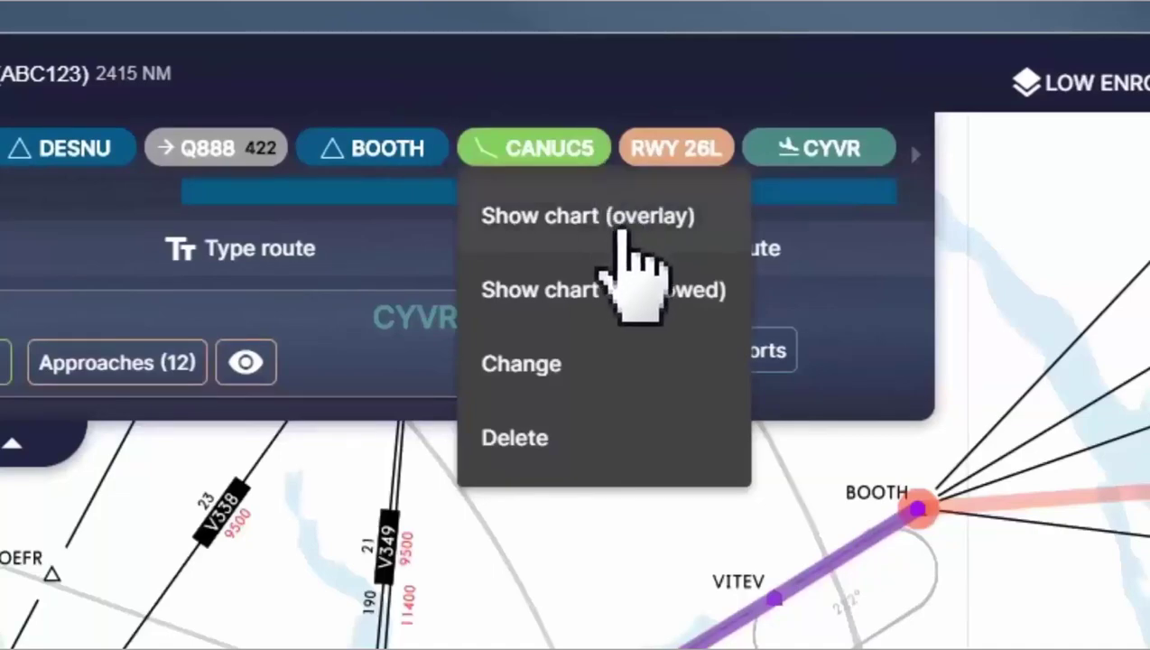
left_click(719, 233)
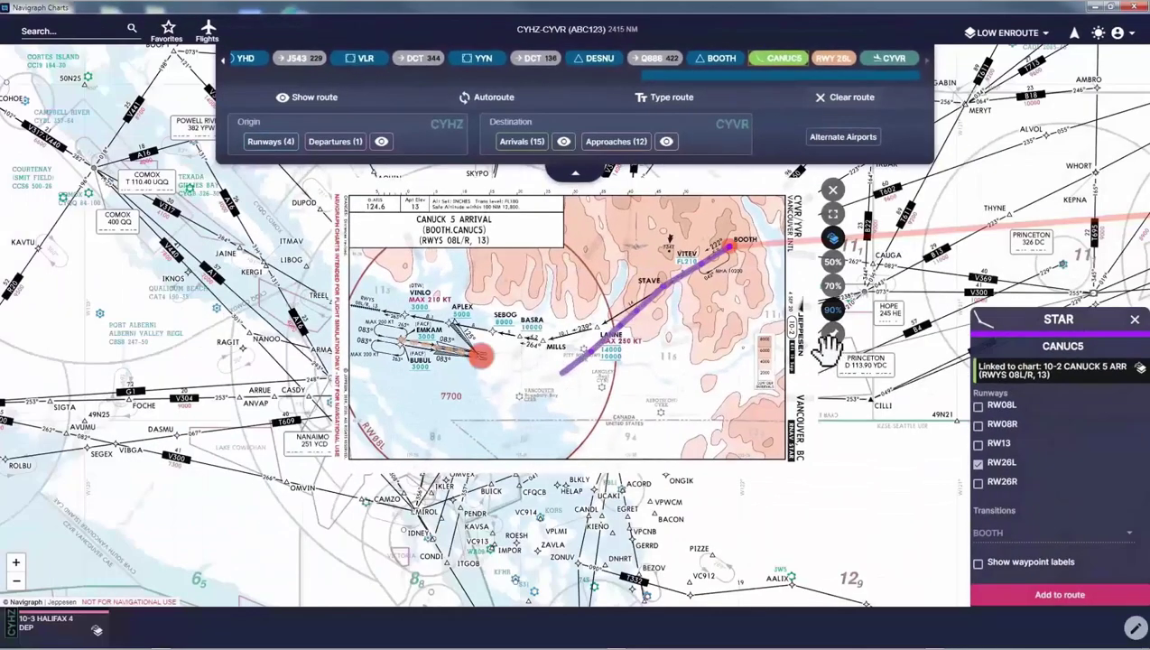
left_click_drag(873, 373, 789, 370)
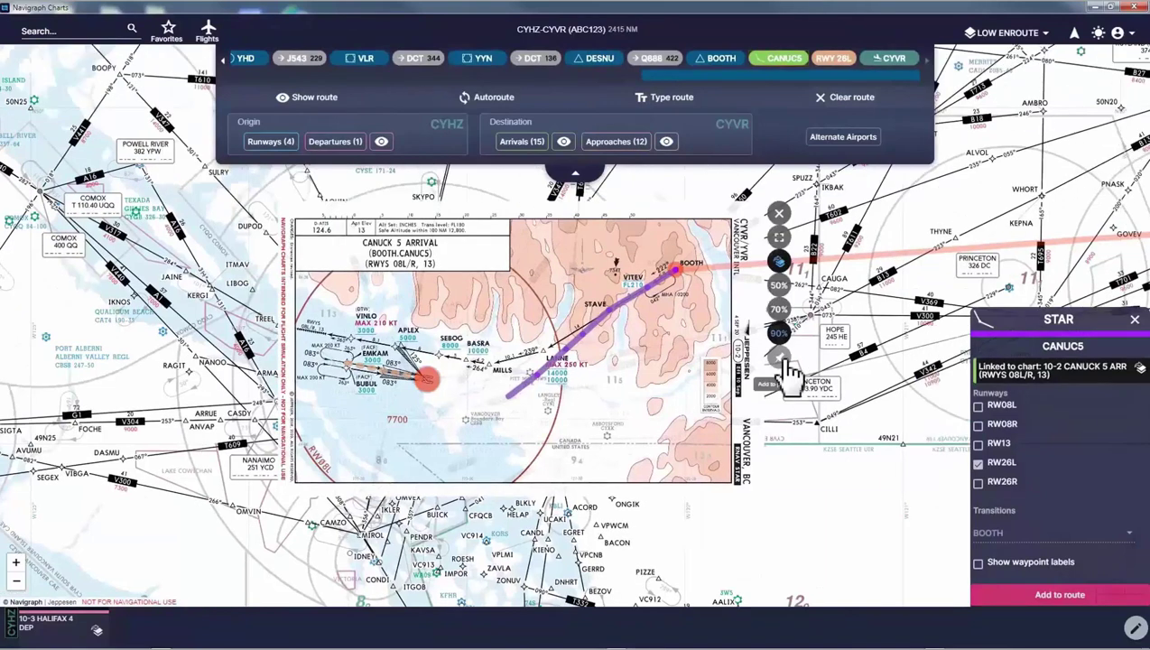
Pin the 10-2 CANUCK 5 ARR chart for quick access, close its overlay, view the pinned copy, and close the STAR details.
left_click(782, 358)
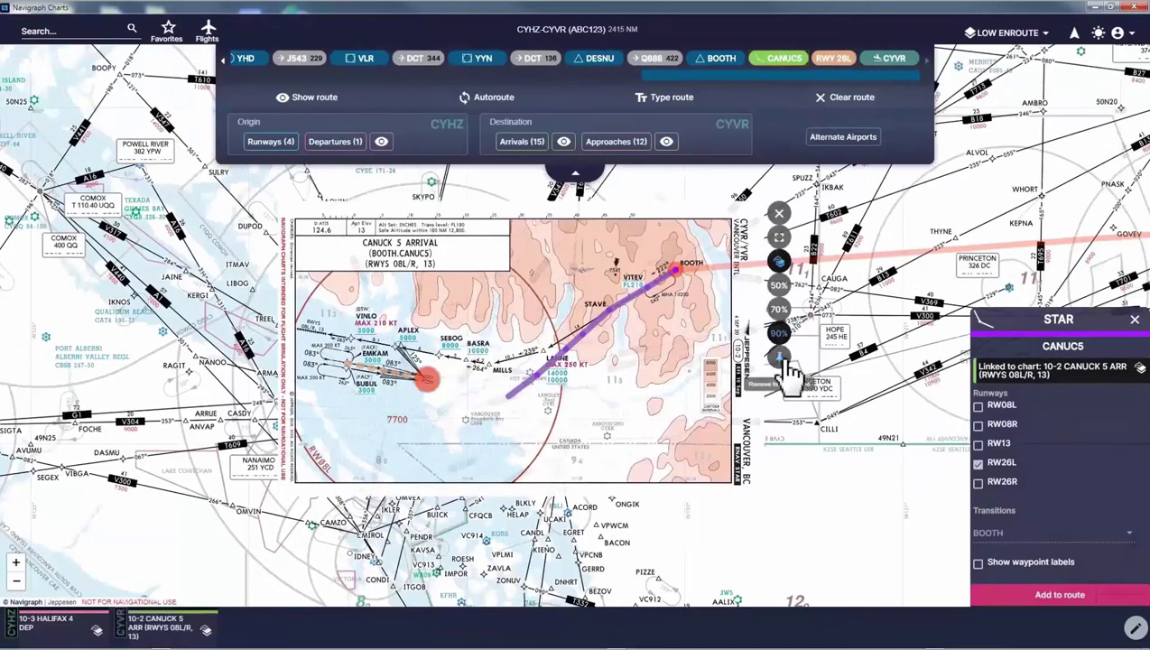
left_click(779, 213)
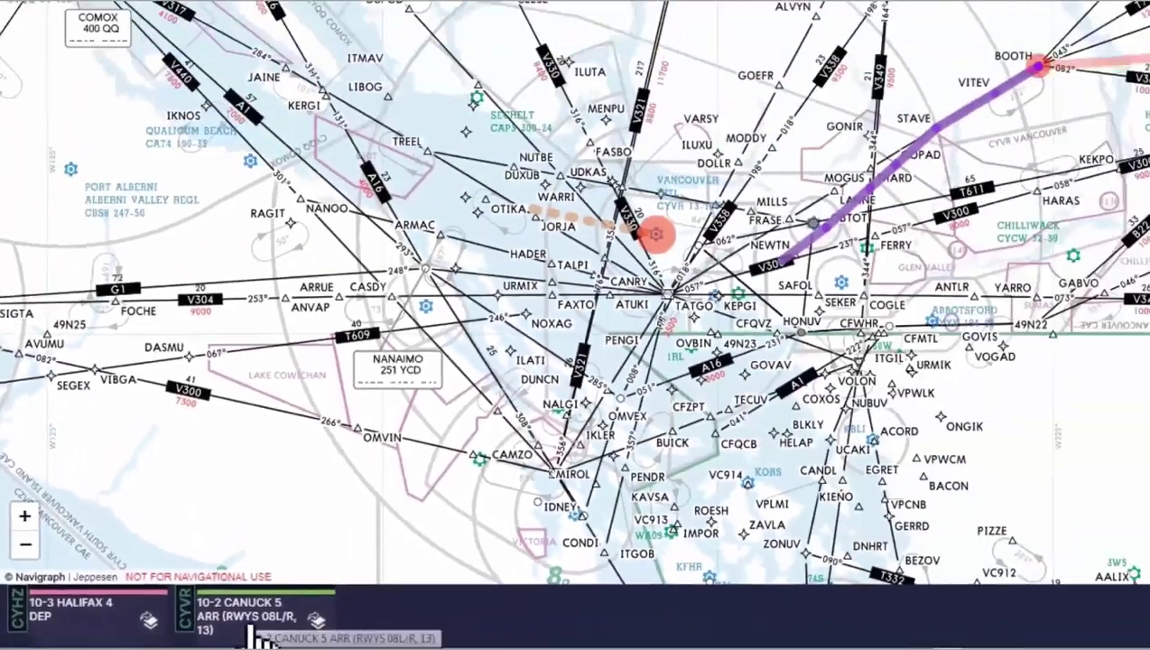
left_click(513, 624)
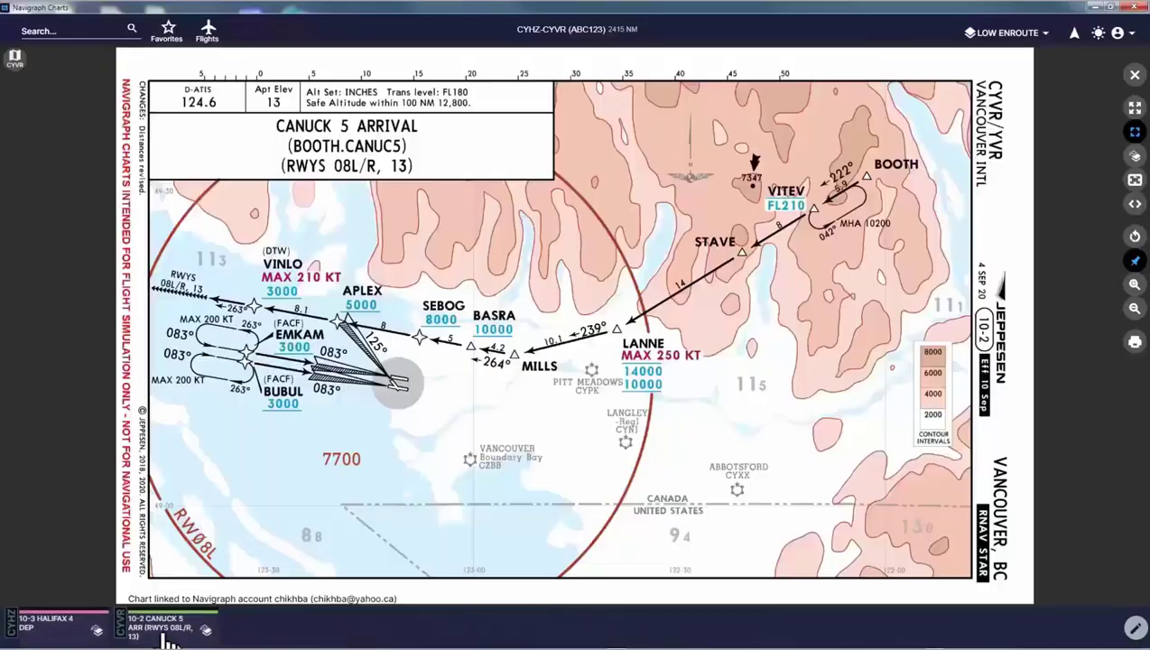
left_click(1135, 75)
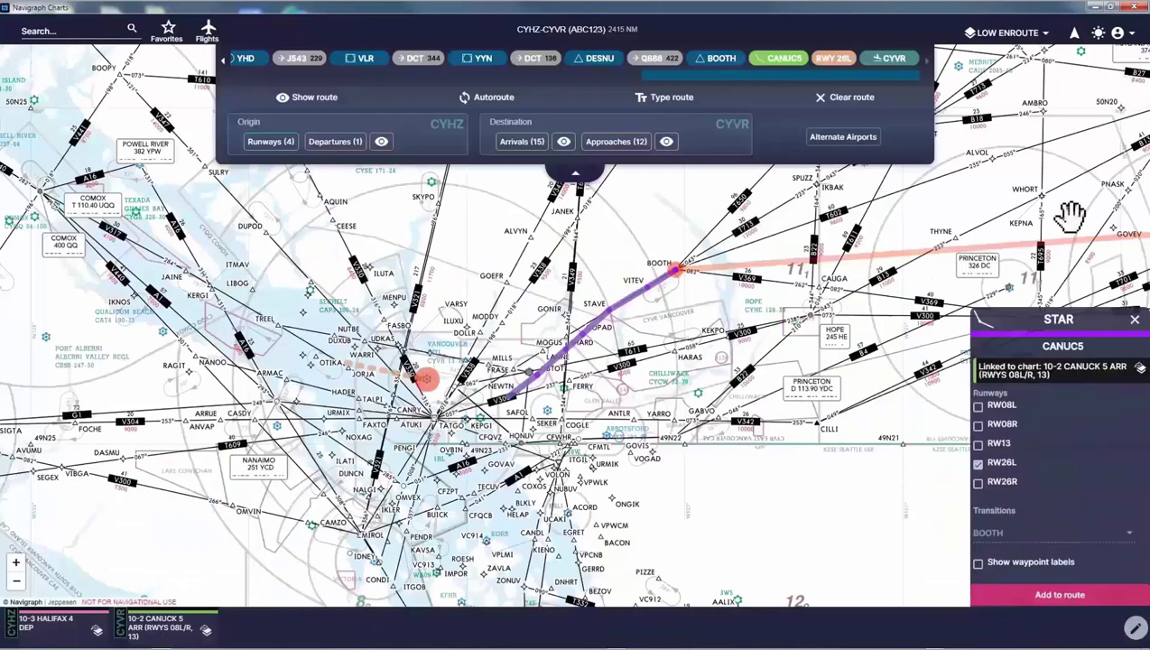
left_click(1134, 319)
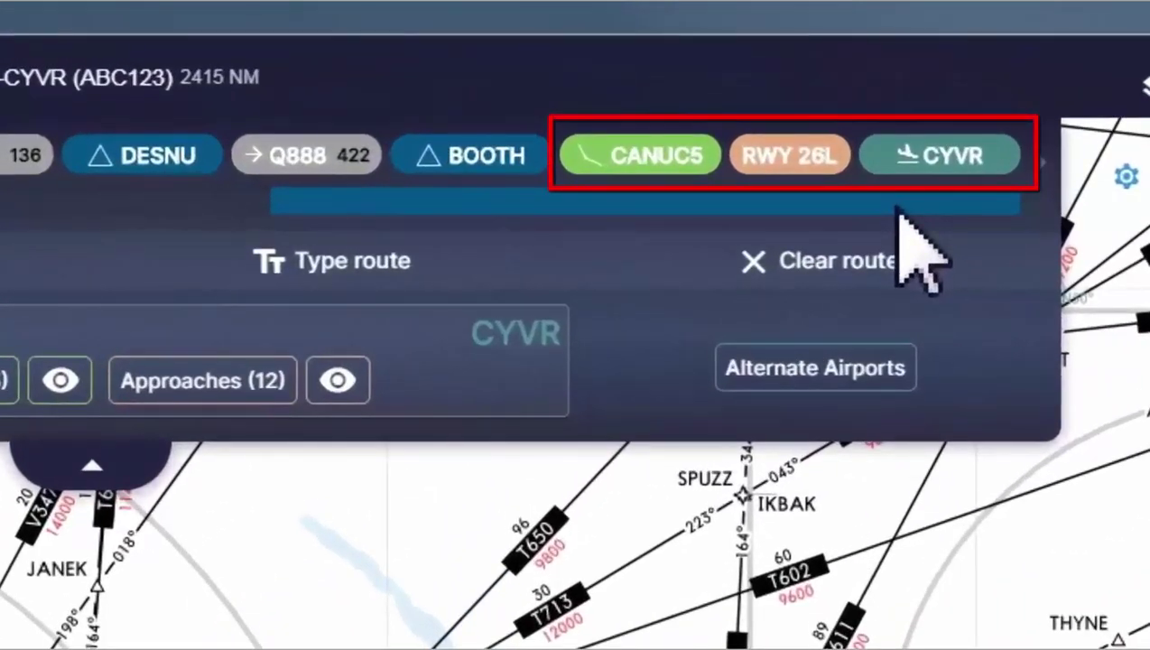
Add the ILS RWY 26L approach at CYVR to the route.
left_click(202, 380)
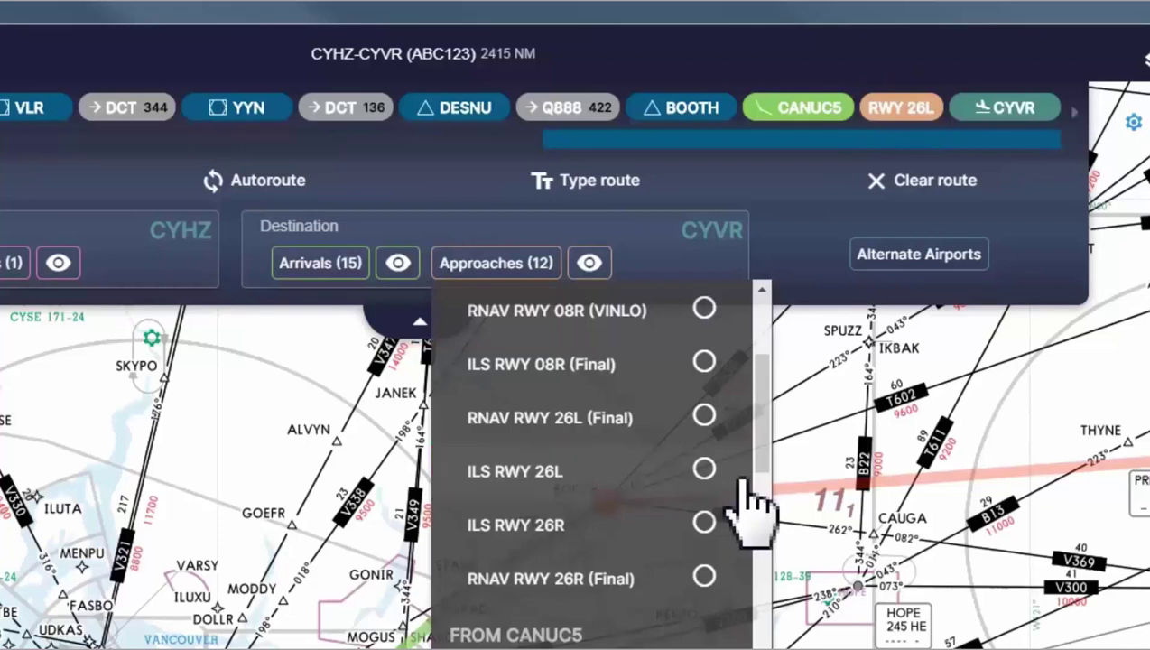
left_click(721, 473)
left_click(719, 473)
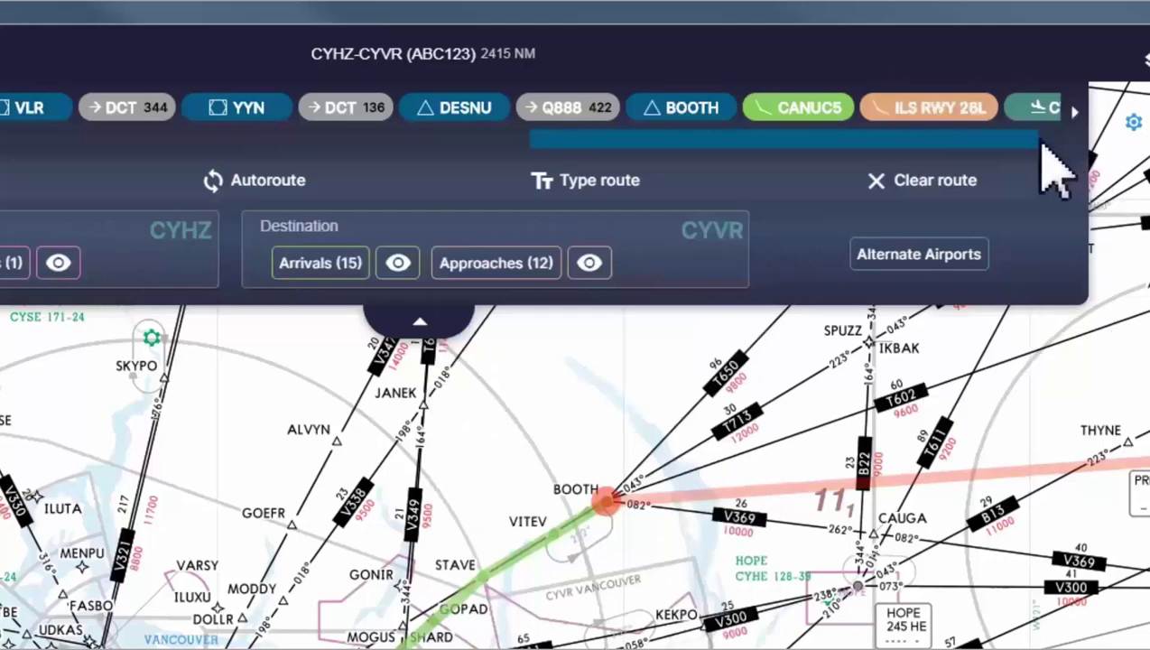
Overlay the 11-4 ILS RWY 26L approach chart on the map, pin it for quick access, and close its overlay.
left_click(993, 116)
left_click(1047, 157)
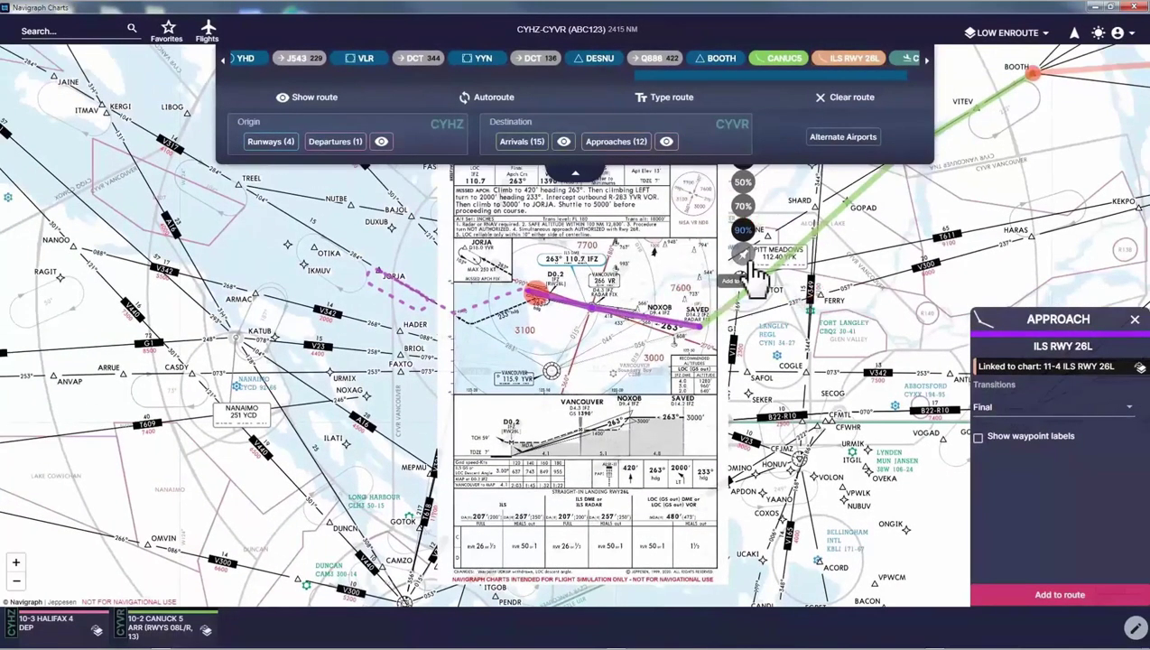
left_click(753, 269)
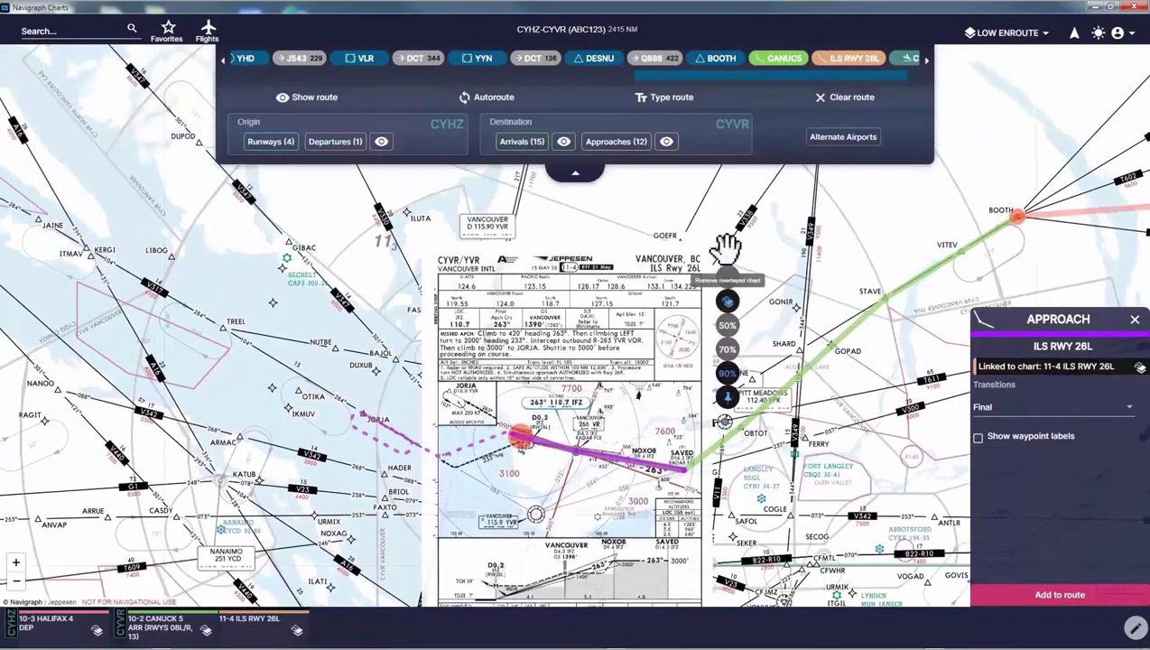
left_click(728, 257)
left_click_drag(731, 360, 709, 244)
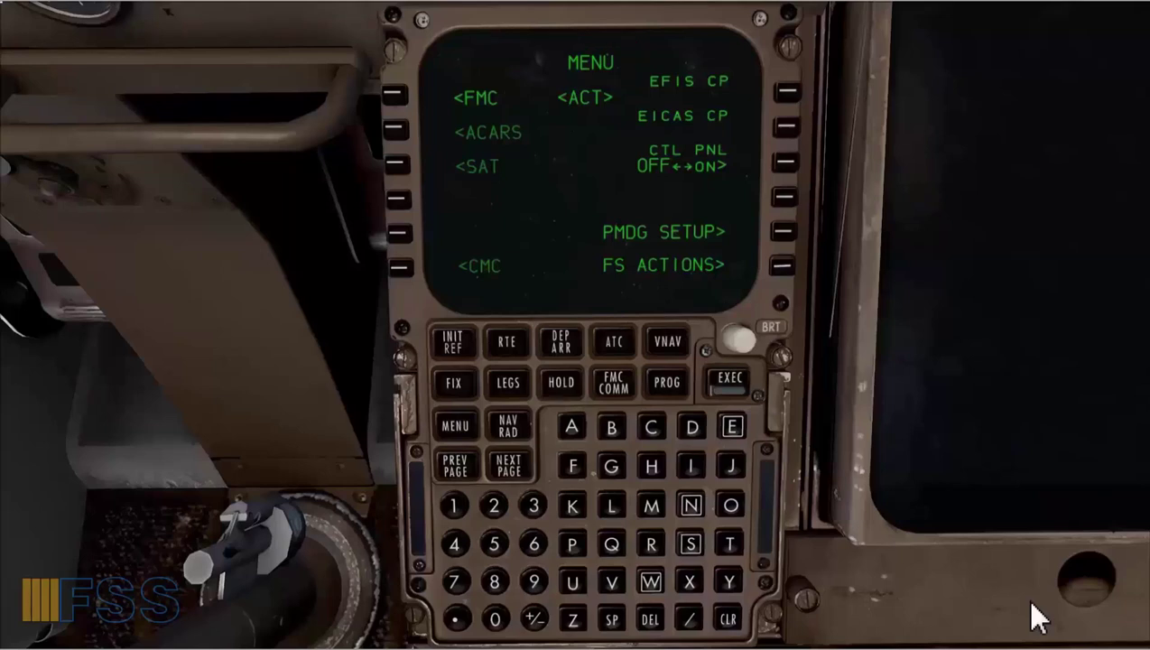
Switch to the PMDG 747-400 cockpit in the simulator and load the 744 CLDDRK panel state through the CDU.
left_click(786, 232)
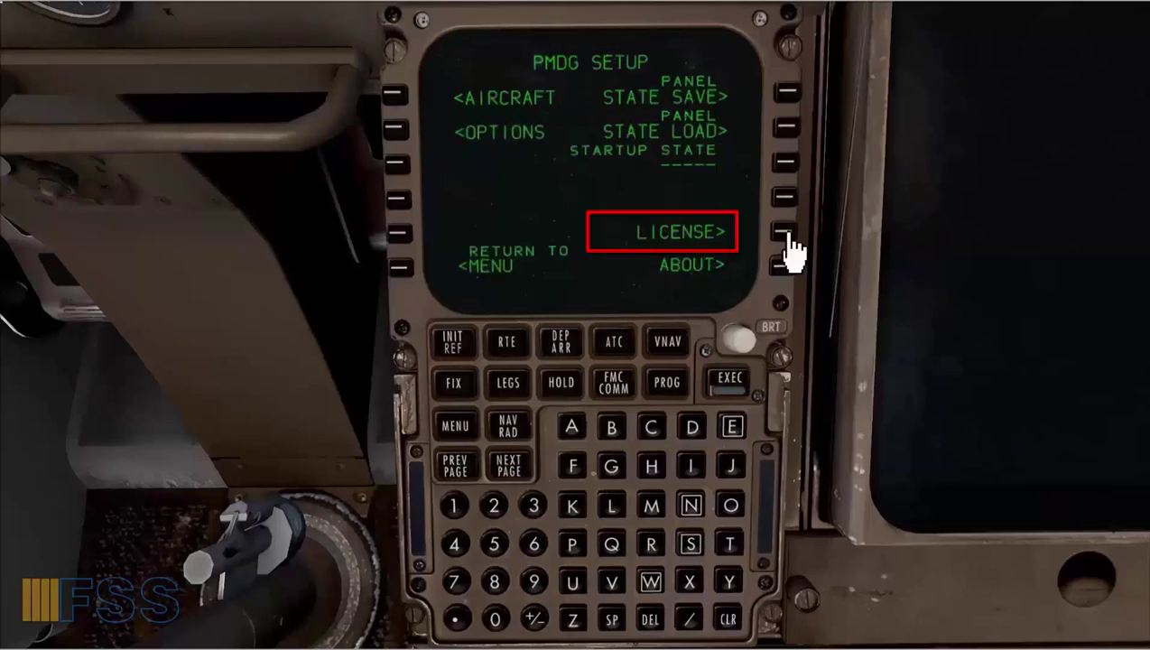
left_click(793, 134)
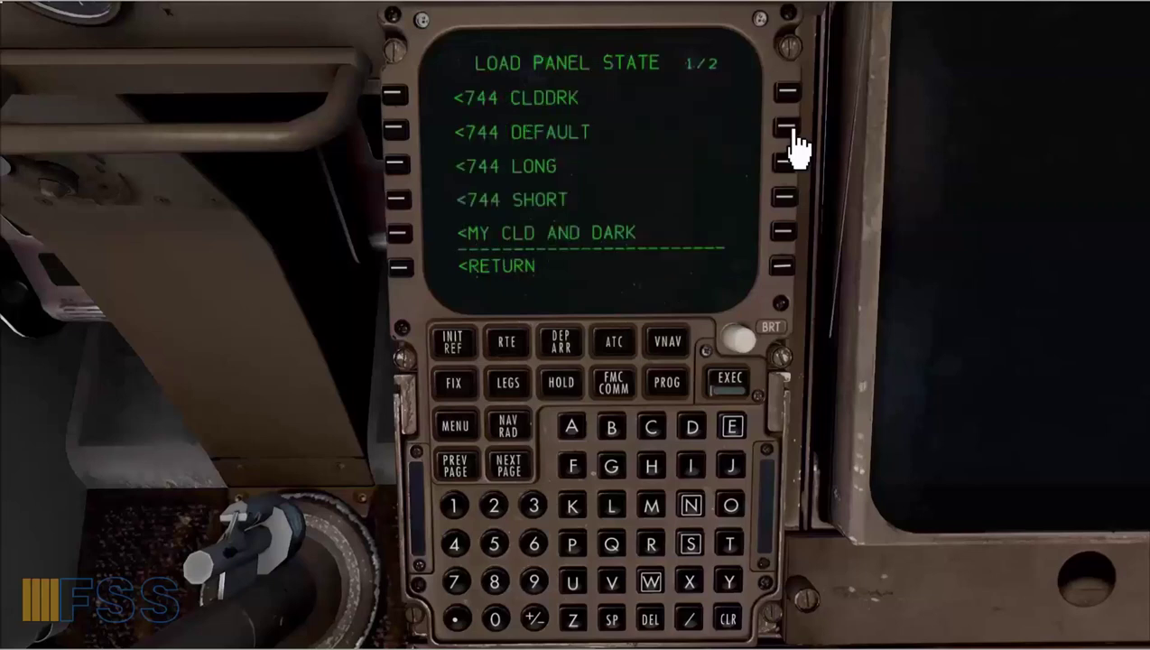
left_click(397, 97)
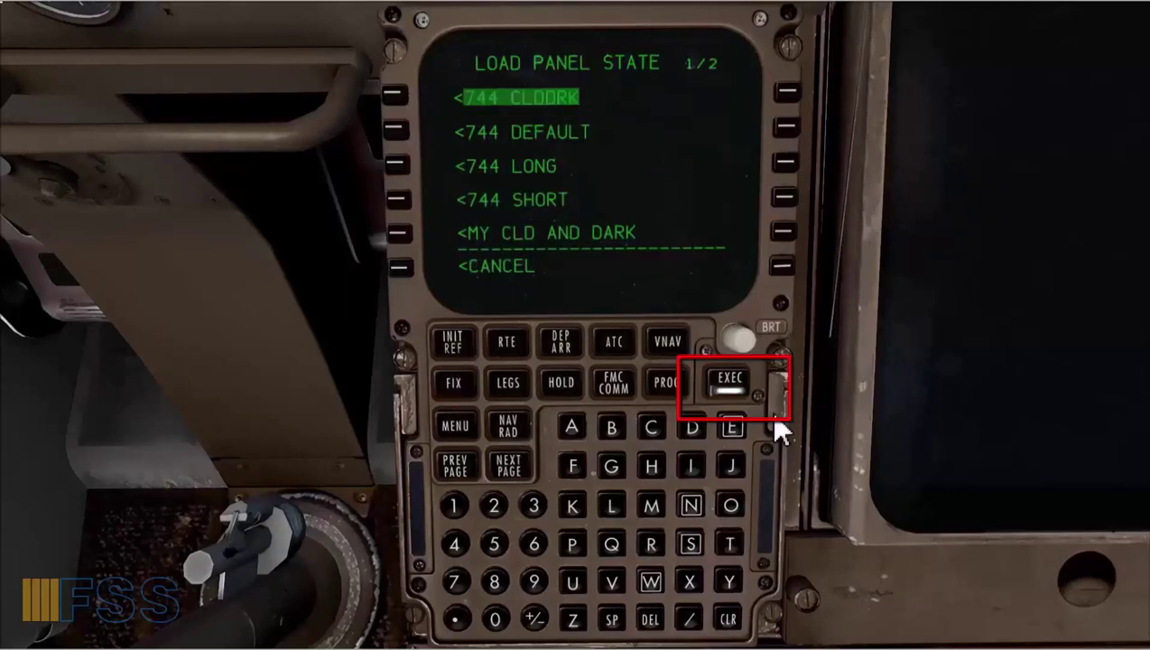
left_click(746, 397)
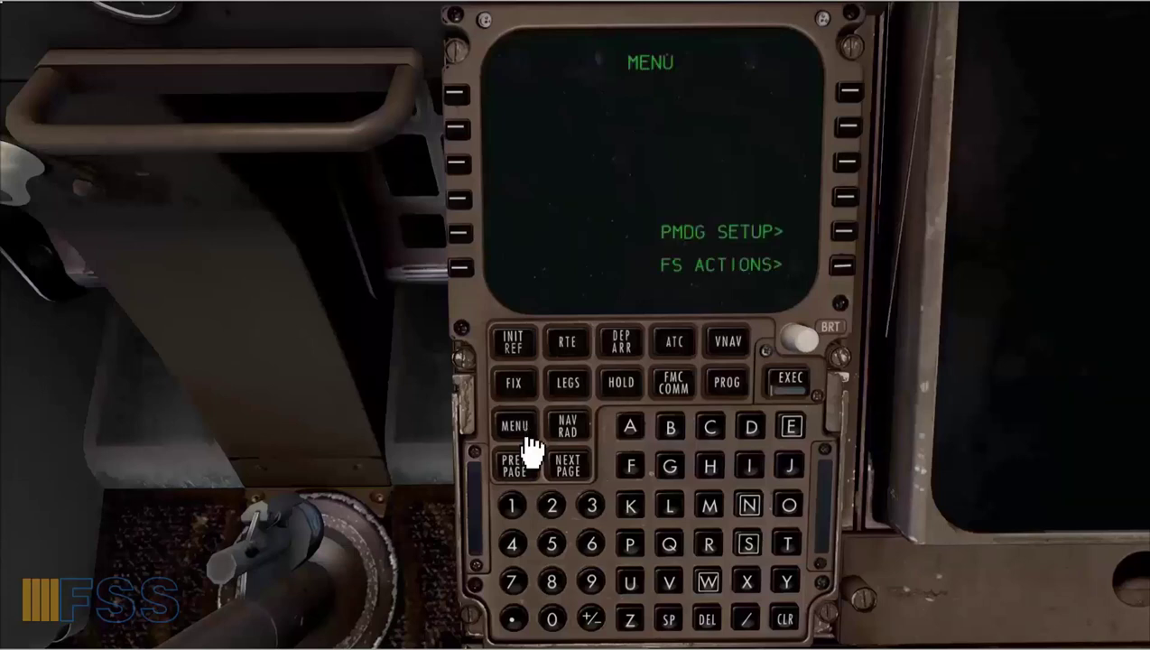
Request ground power through the dual jetway plugs and an air conditioning unit from the CDU's ground connections.
left_click(848, 271)
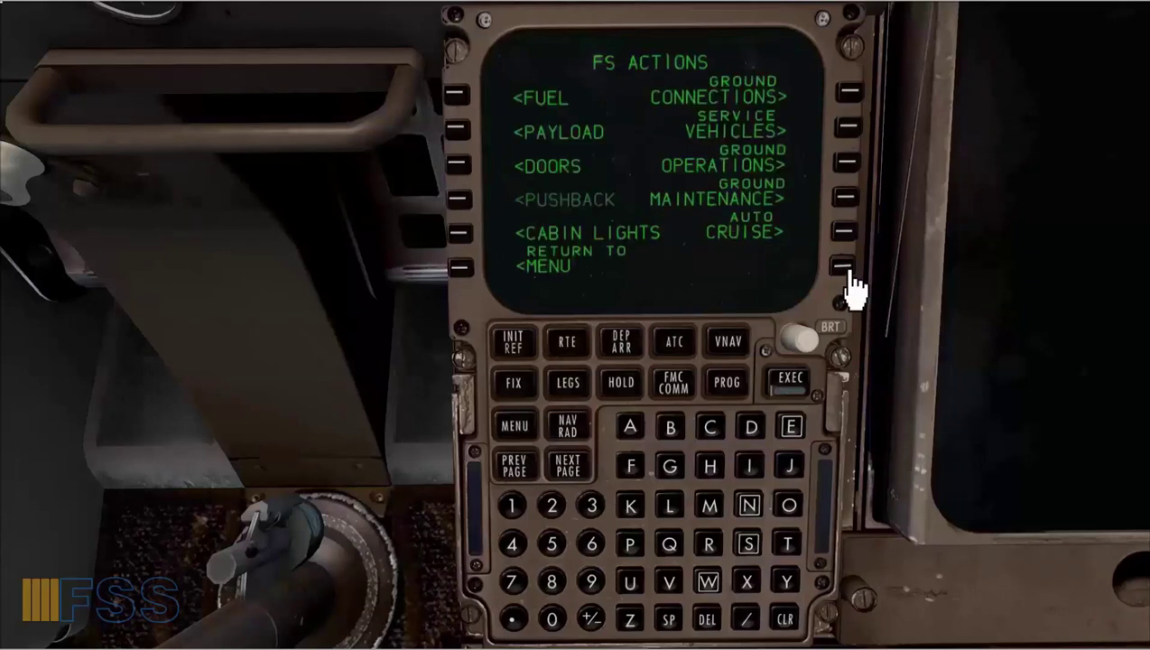
left_click(850, 93)
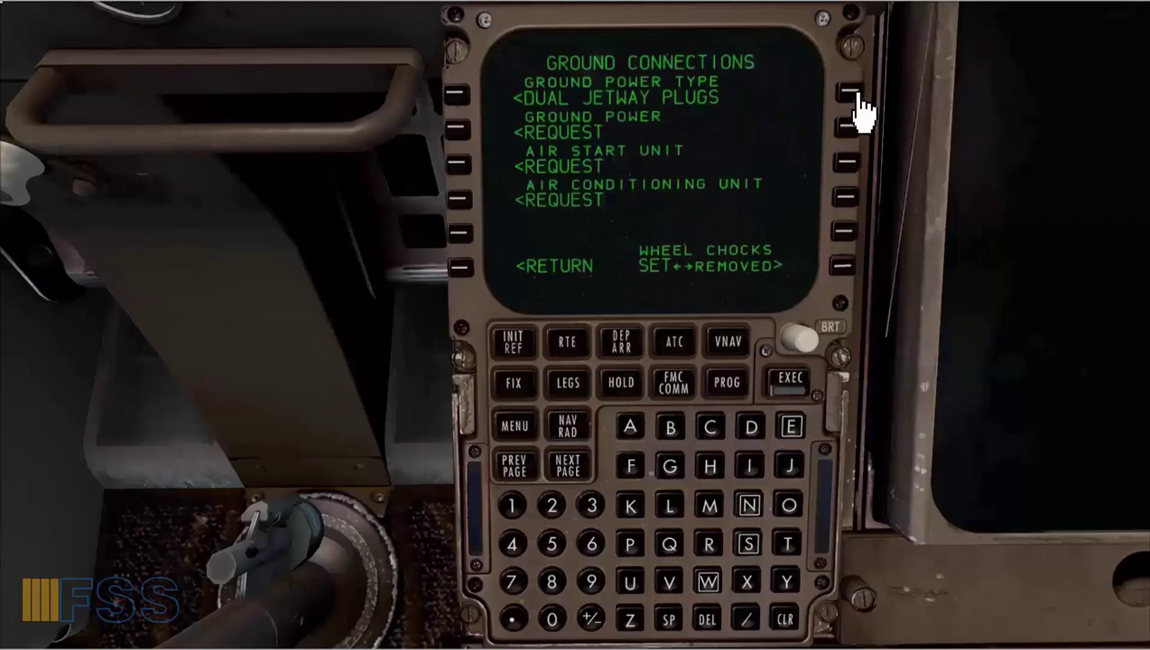
left_click(458, 129)
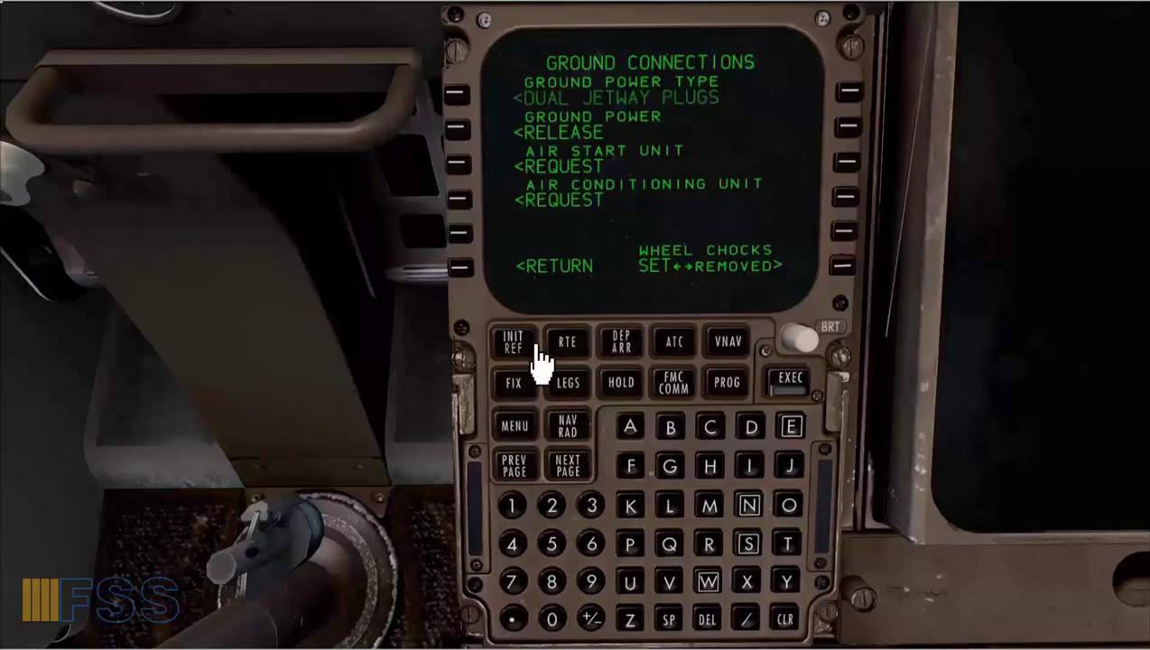
left_click(460, 200)
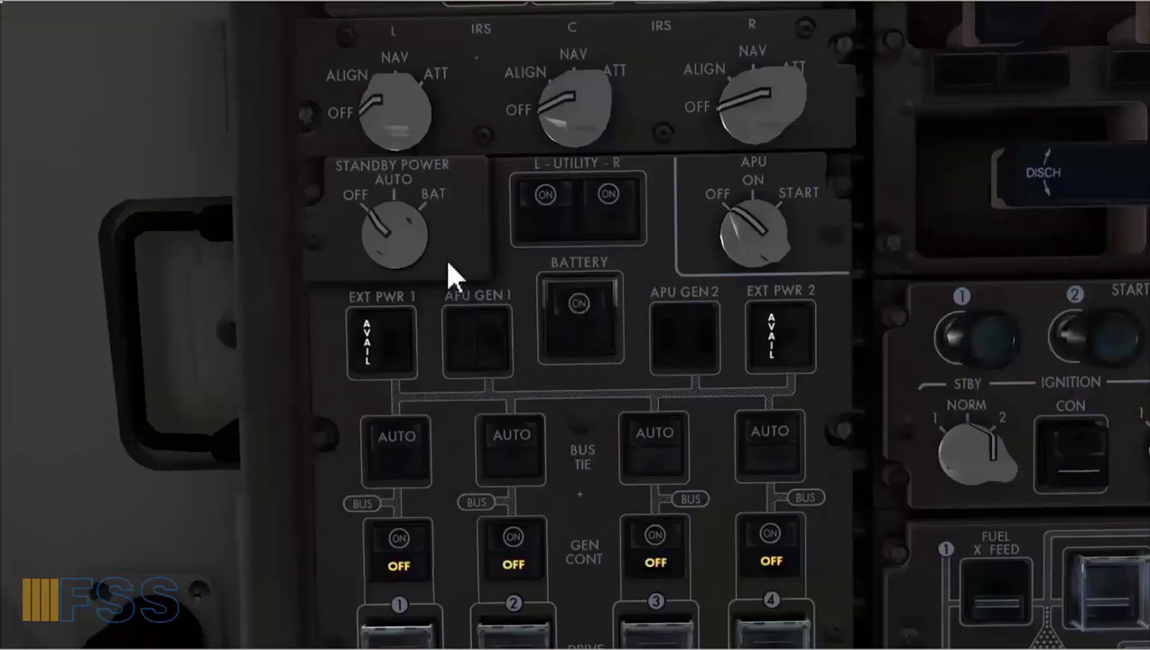
Set the standby power selector to AUTO and switch on EXT PWR 1 and EXT PWR 2.
left_click(409, 243)
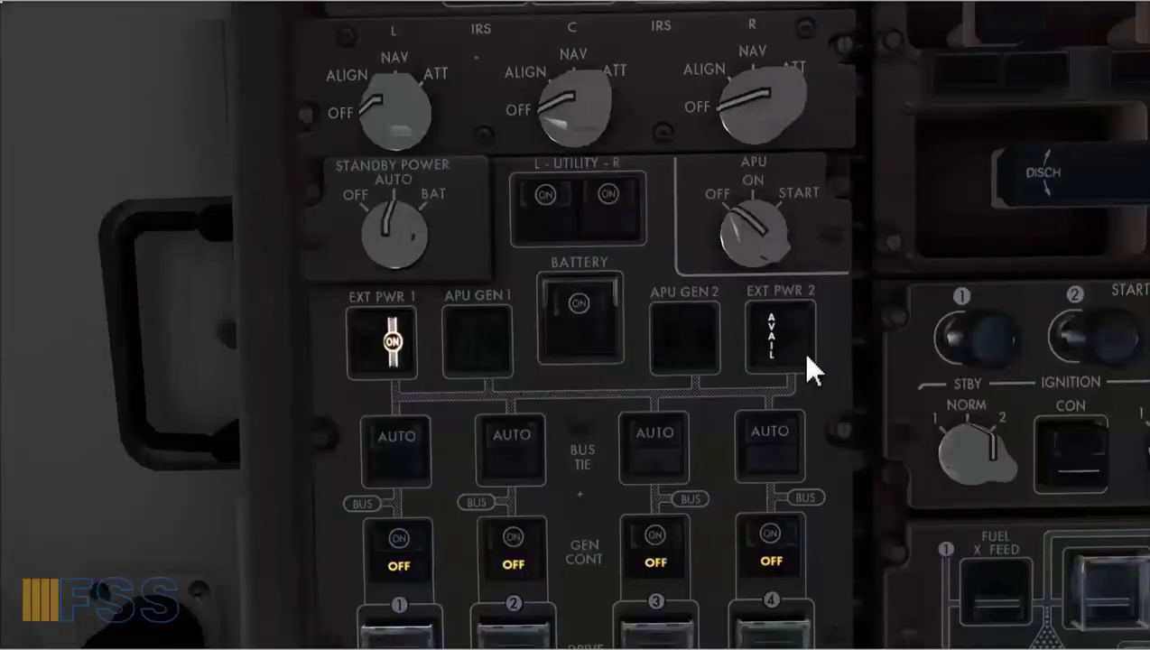
left_click(803, 356)
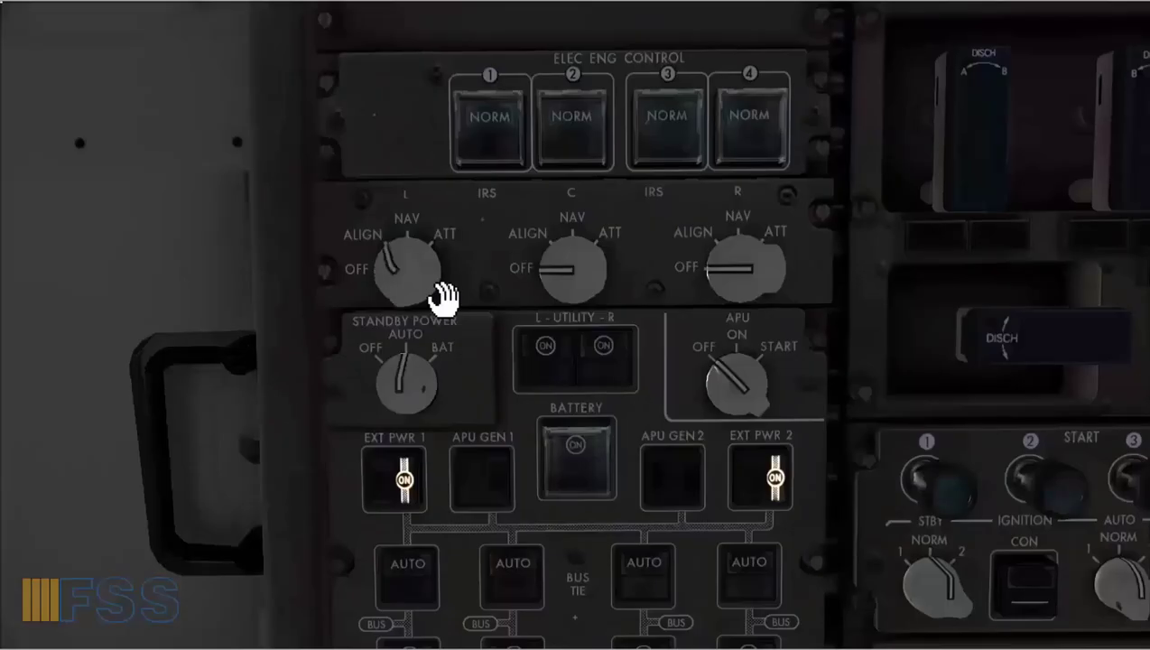
Set the left, right and center IRS selectors to NAV.
left_click(439, 300)
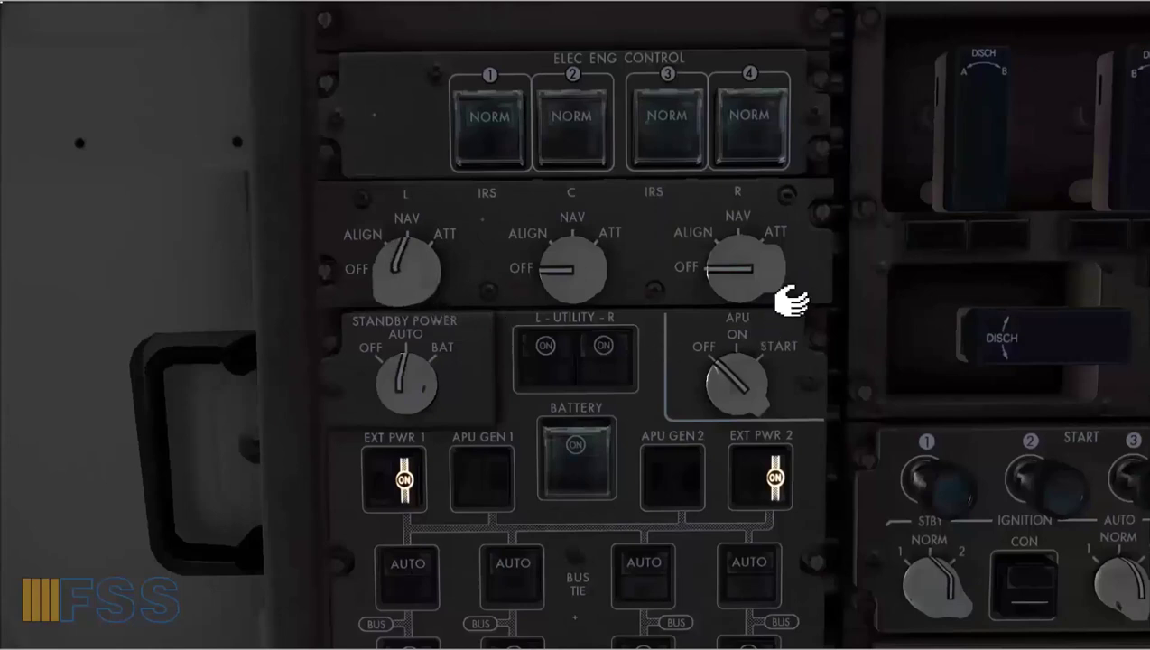
left_click(791, 299)
left_click(791, 299)
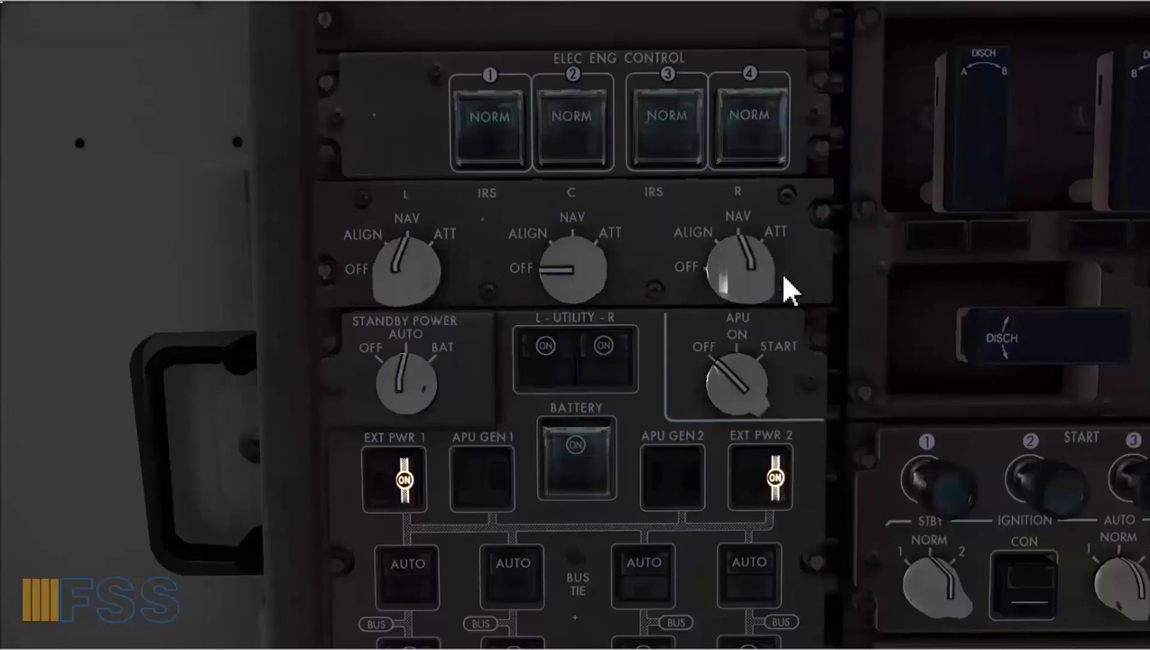
left_click(610, 294)
left_click(610, 293)
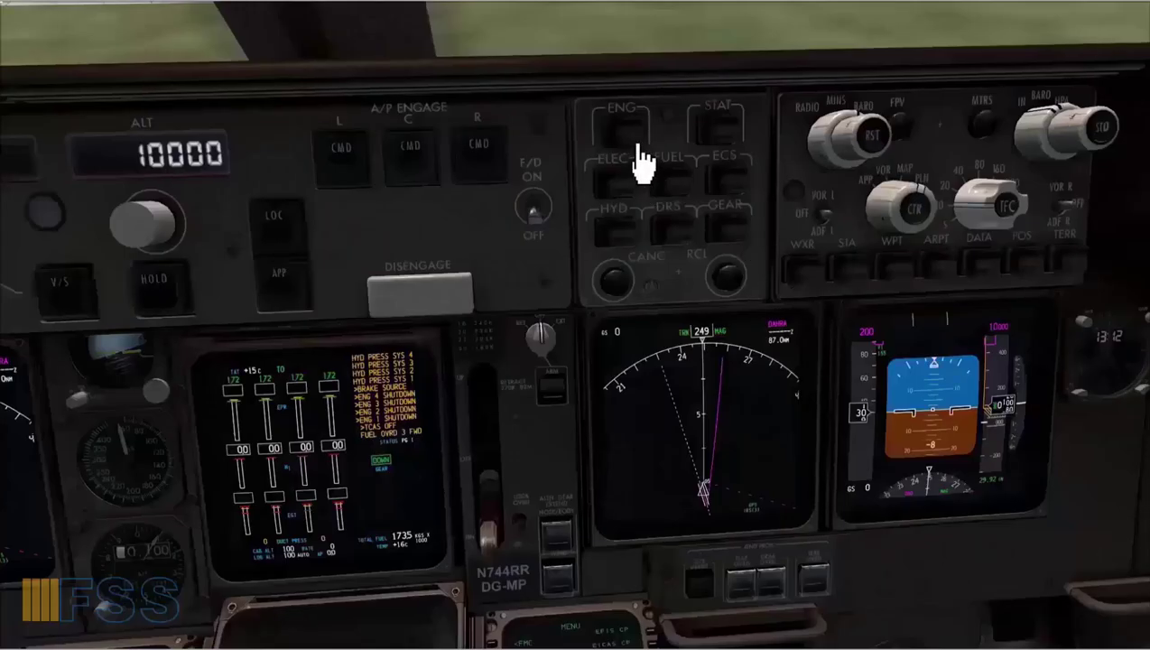
Select the ENG and STAT pages for the EICAS display and arm the emergency lights on the overhead panel.
left_click(637, 157)
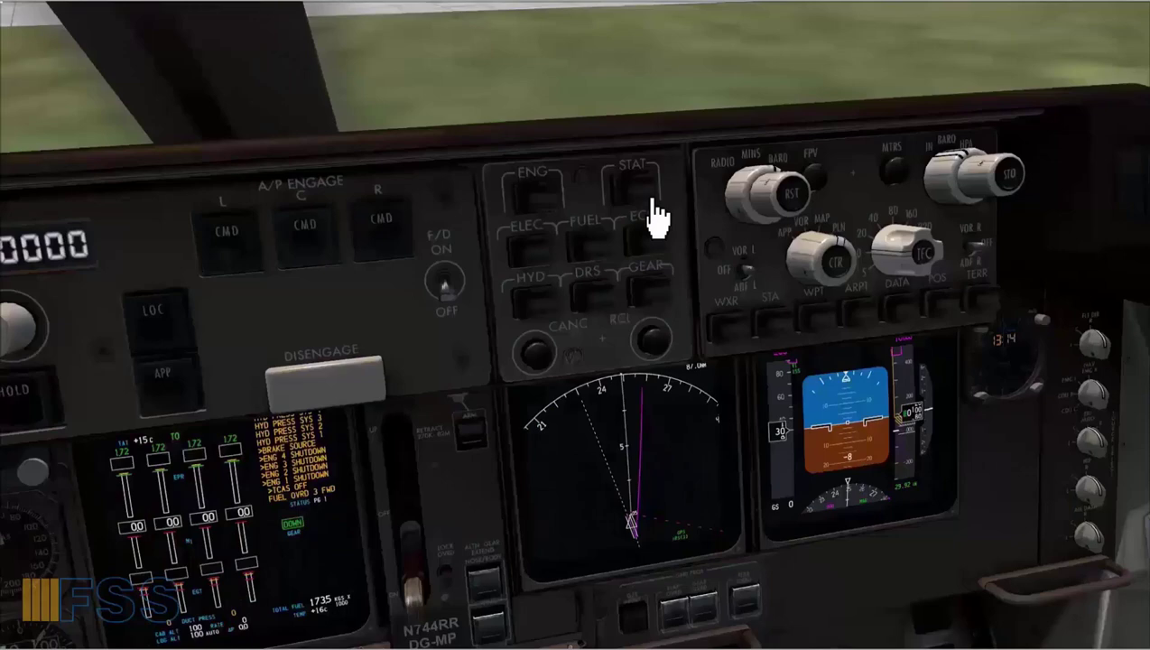
left_click(656, 216)
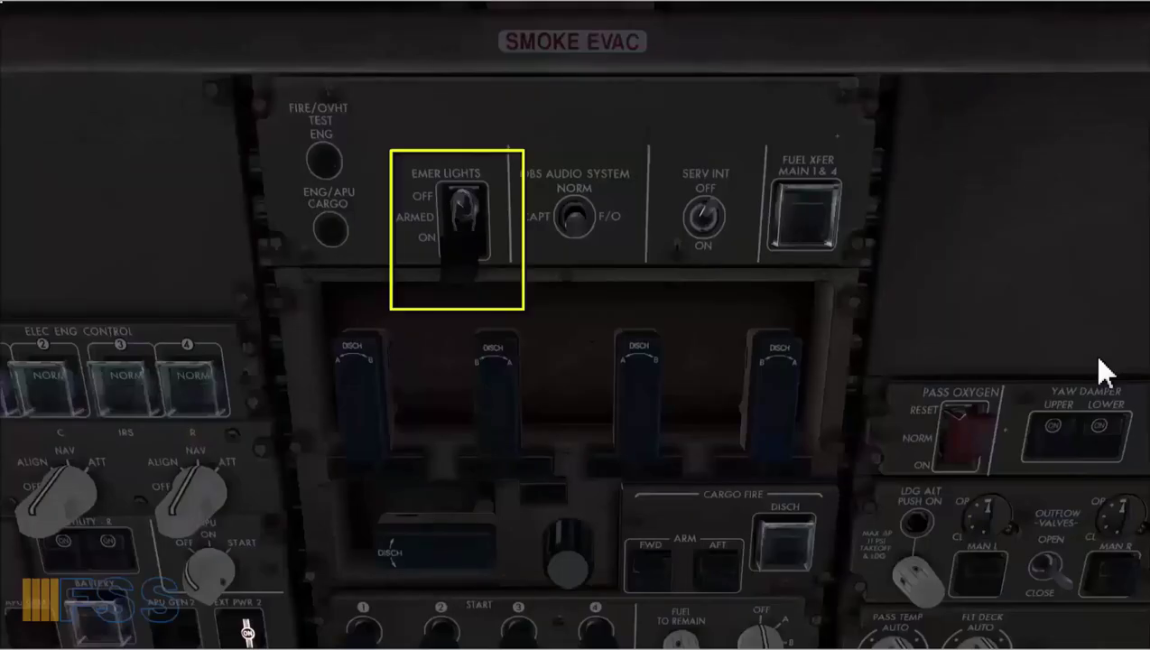
left_click(461, 292)
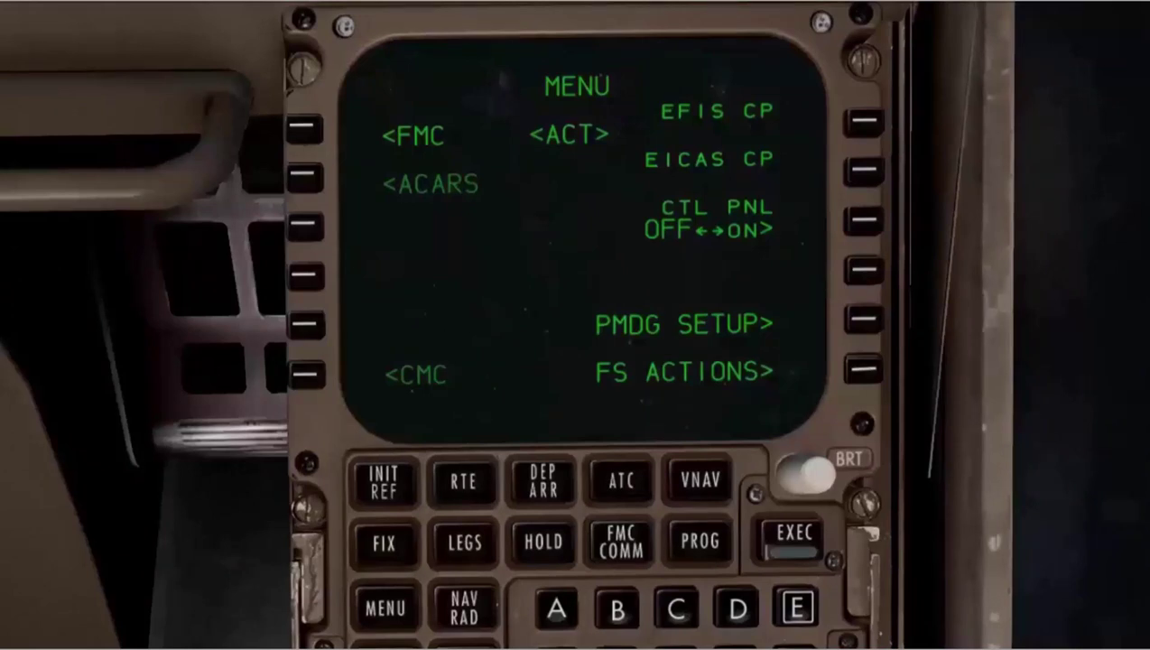
Bring up the payload page on the CDU and open the CYHZCYVR_PMDG 747 flight plan PDF from the desktop to consult its weights.
left_click(872, 378)
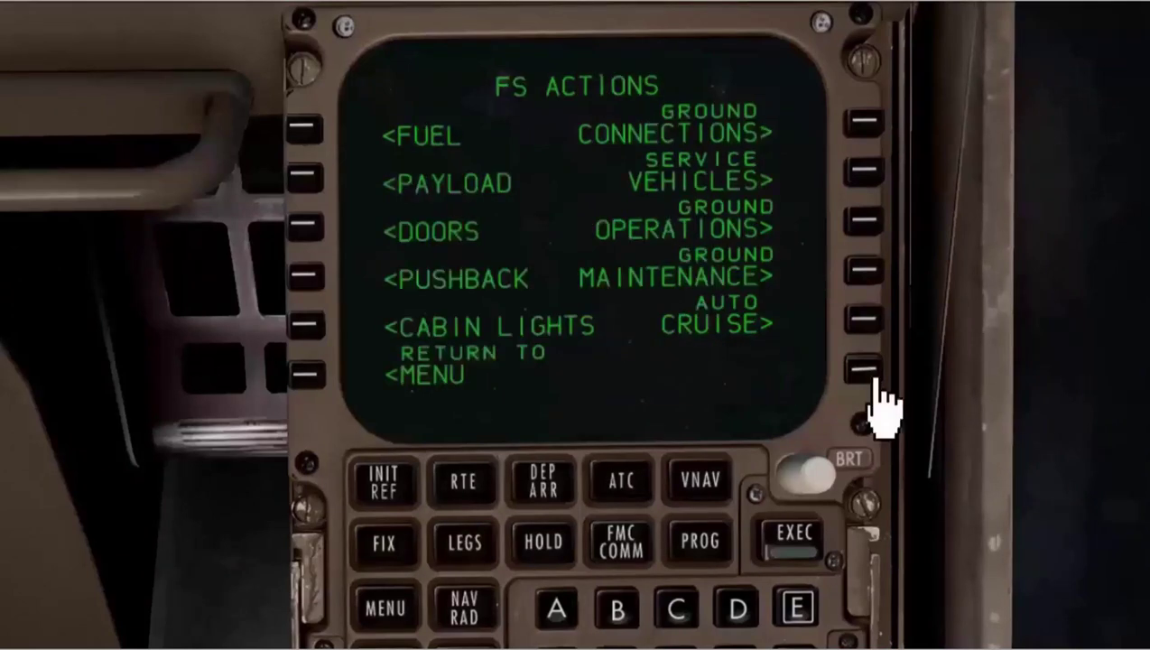
left_click(318, 179)
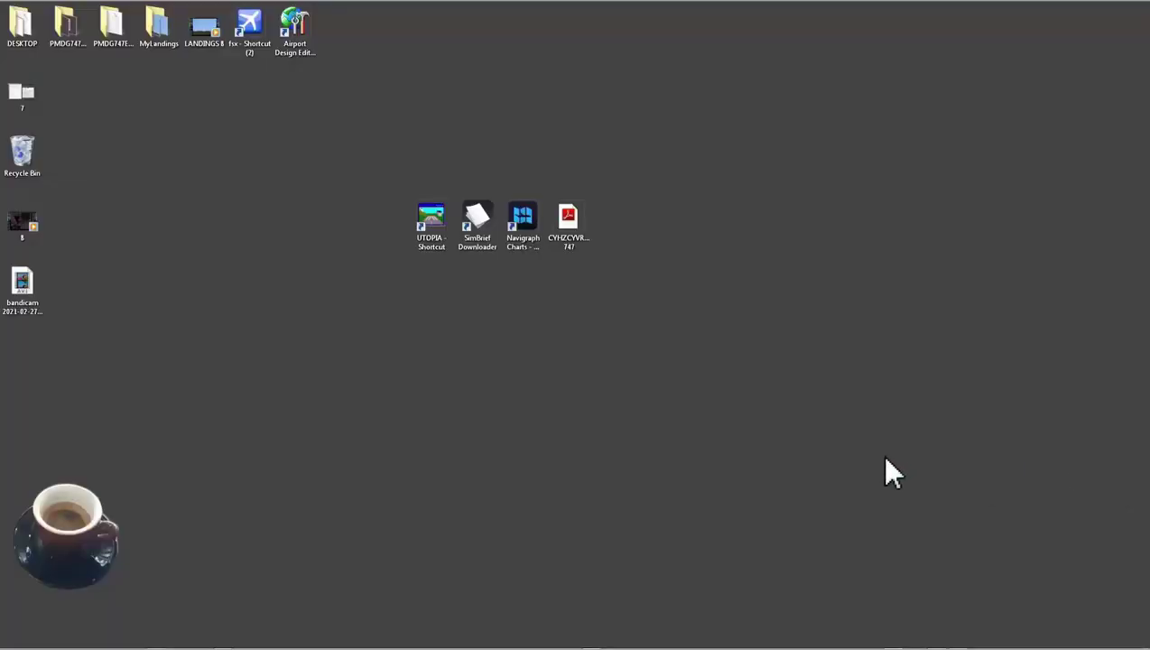
double_click(581, 235)
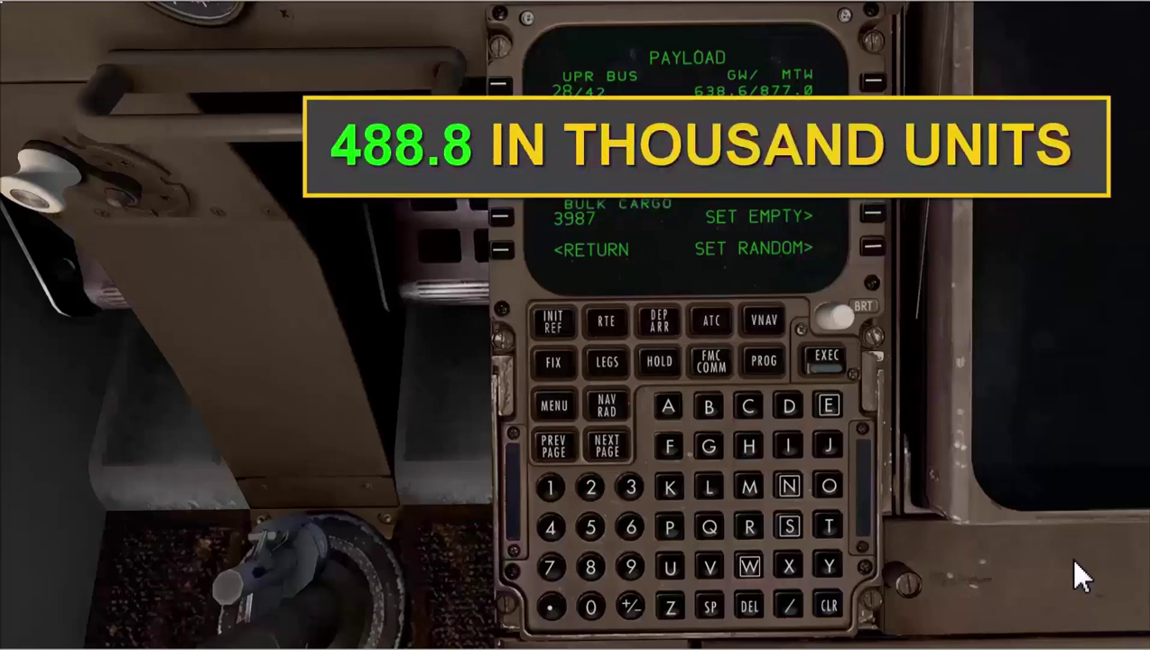
Set the zero fuel weight to 488.8 on the CDU's payload page.
left_click(552, 531)
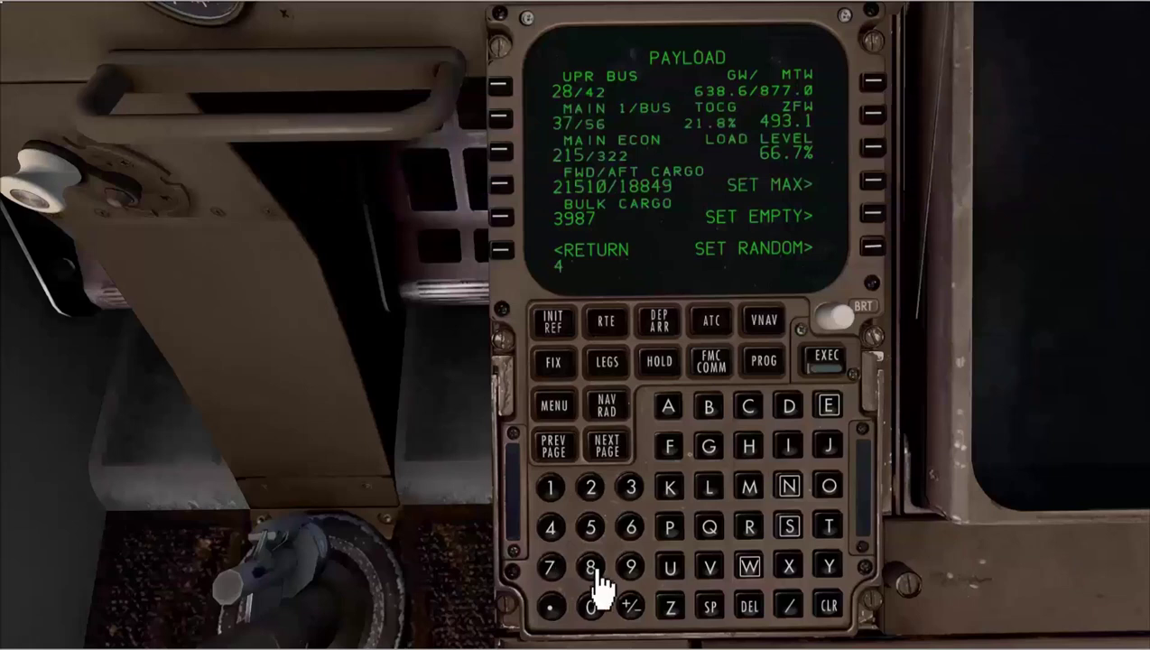
left_click(593, 568)
left_click(592, 570)
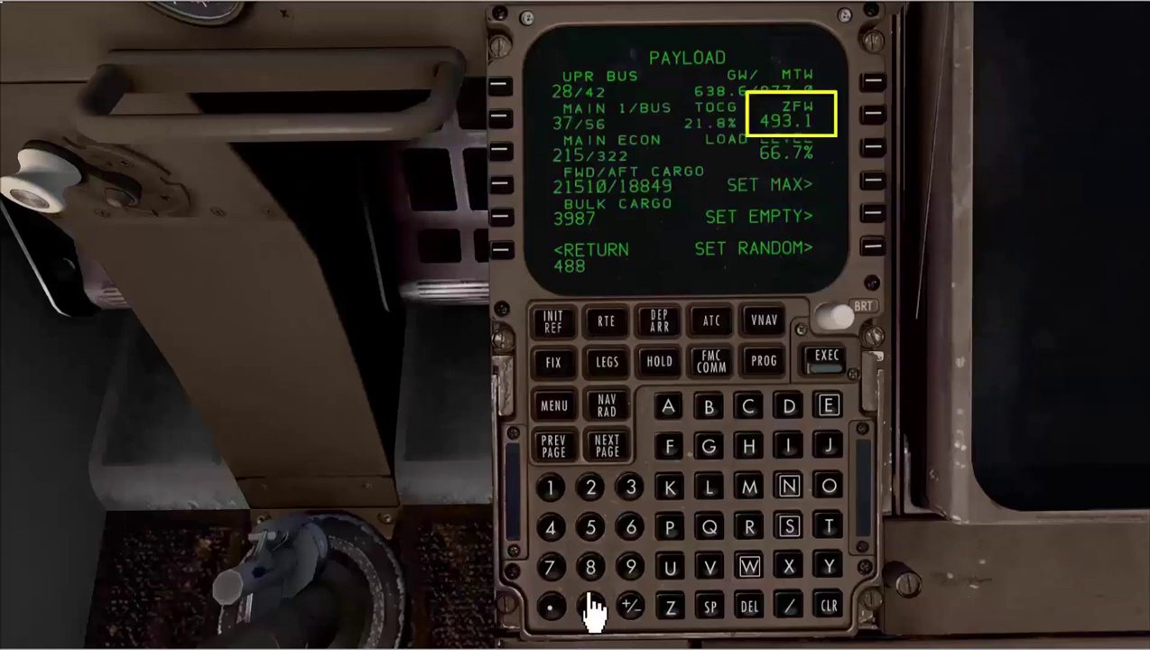
left_click(550, 605)
left_click(593, 568)
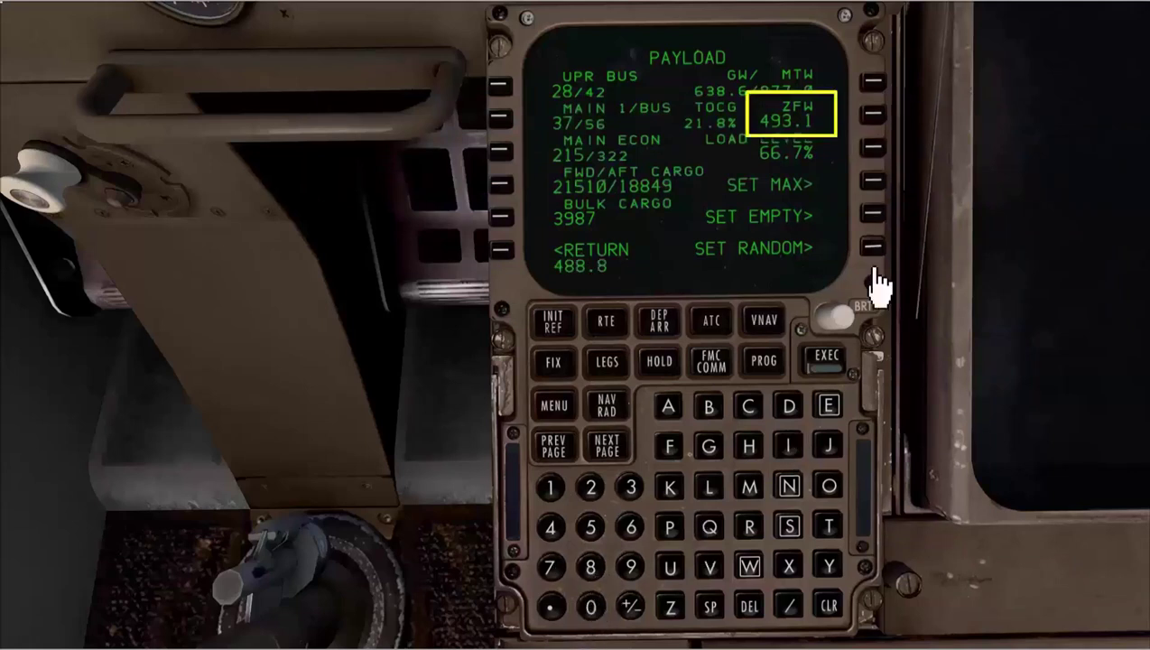
left_click(885, 123)
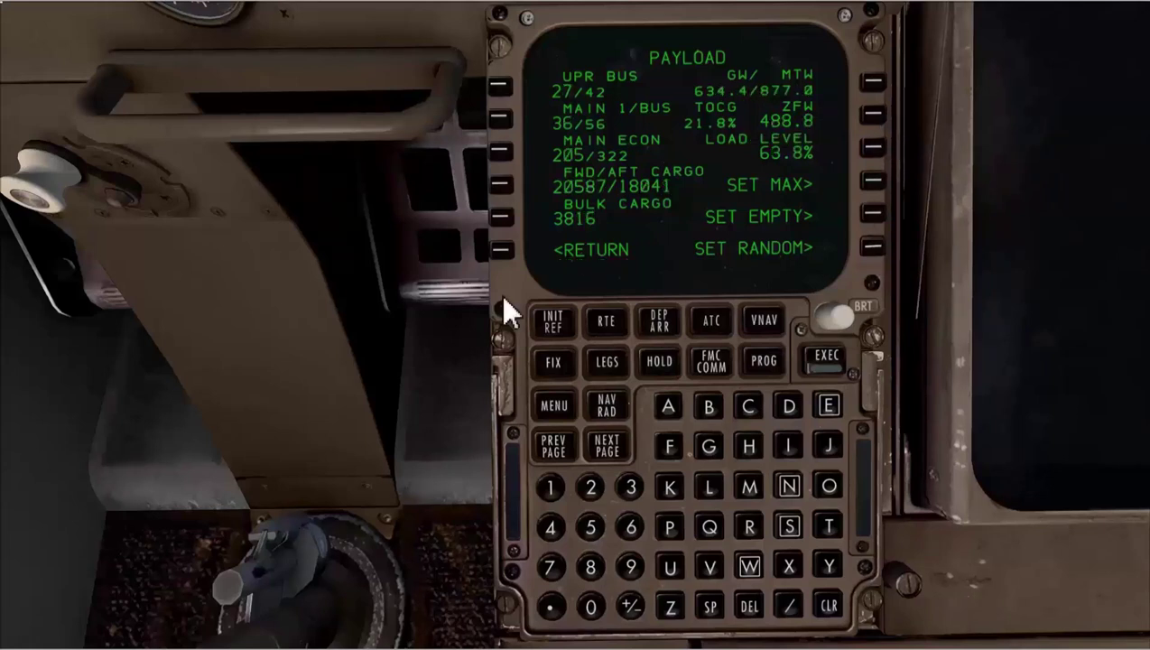
Set the total fuel on the CDU's fuel page to 142782 lbs, consulting the planned fuel section of the CYHZCYVR_PMDG 747 PDF.
left_click(501, 251)
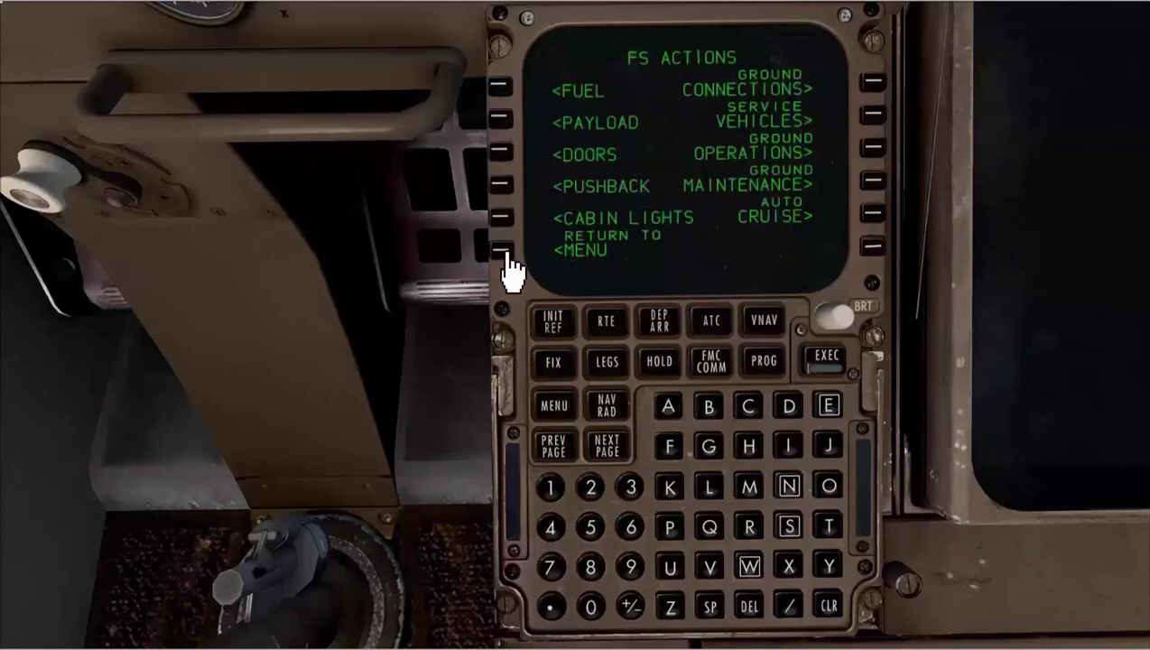
left_click(499, 88)
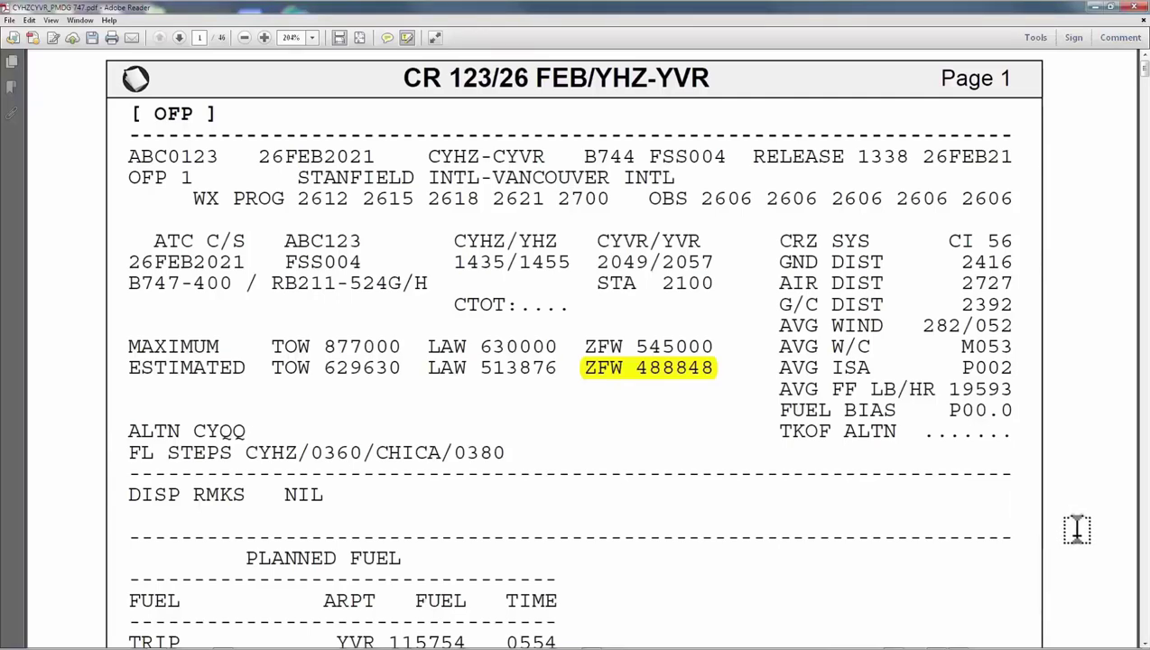
scroll(1076, 530, "down", 3)
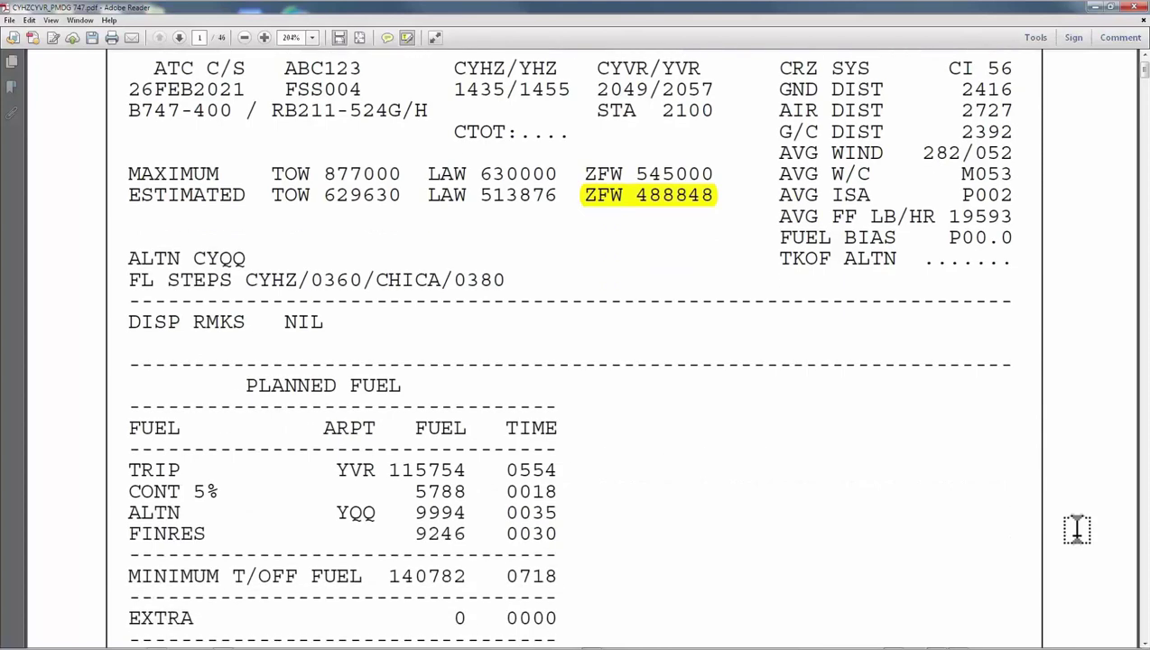
scroll(1076, 530, "down", 5)
left_click_drag(245, 119, 405, 119)
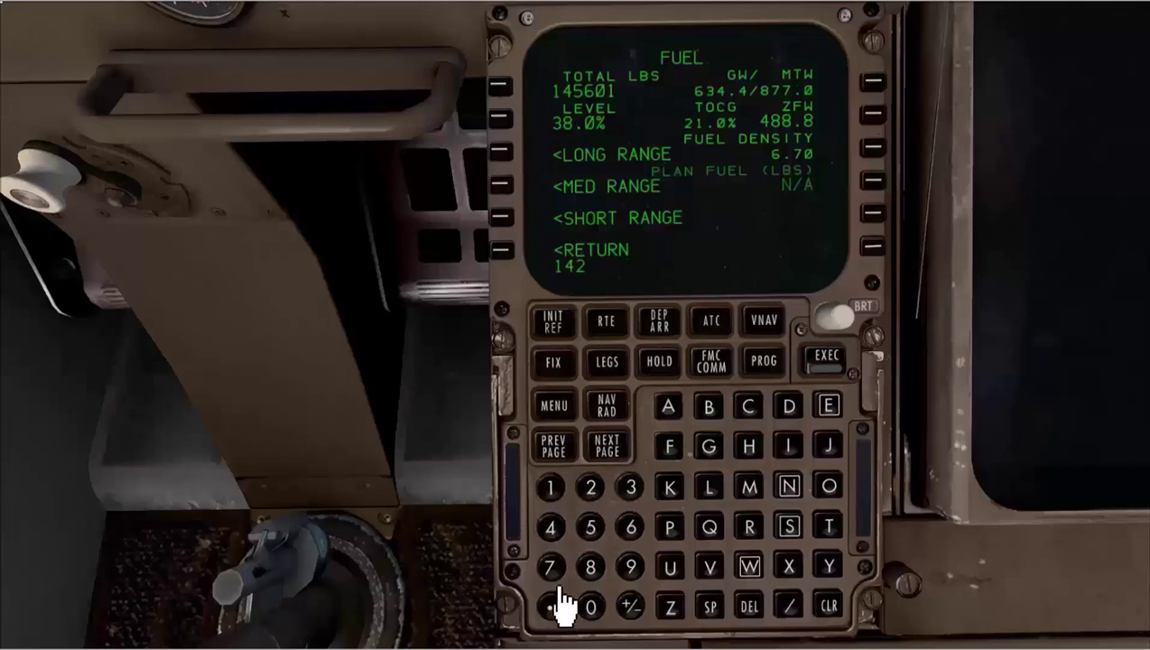
left_click(547, 567)
left_click(594, 571)
left_click(592, 488)
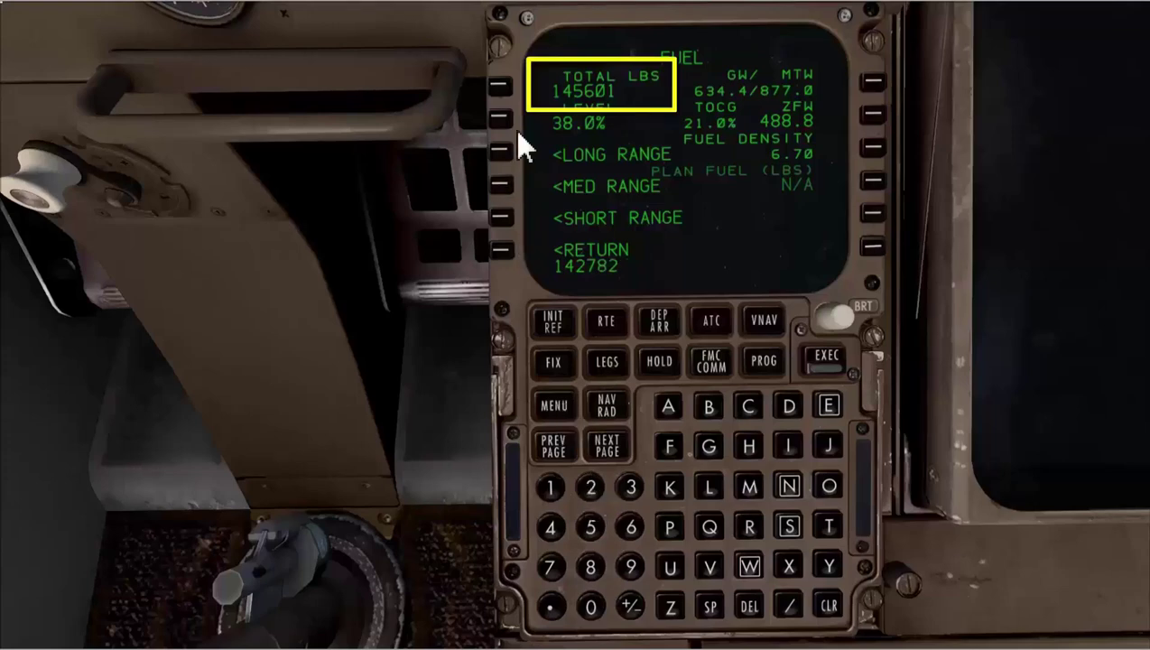
left_click(502, 90)
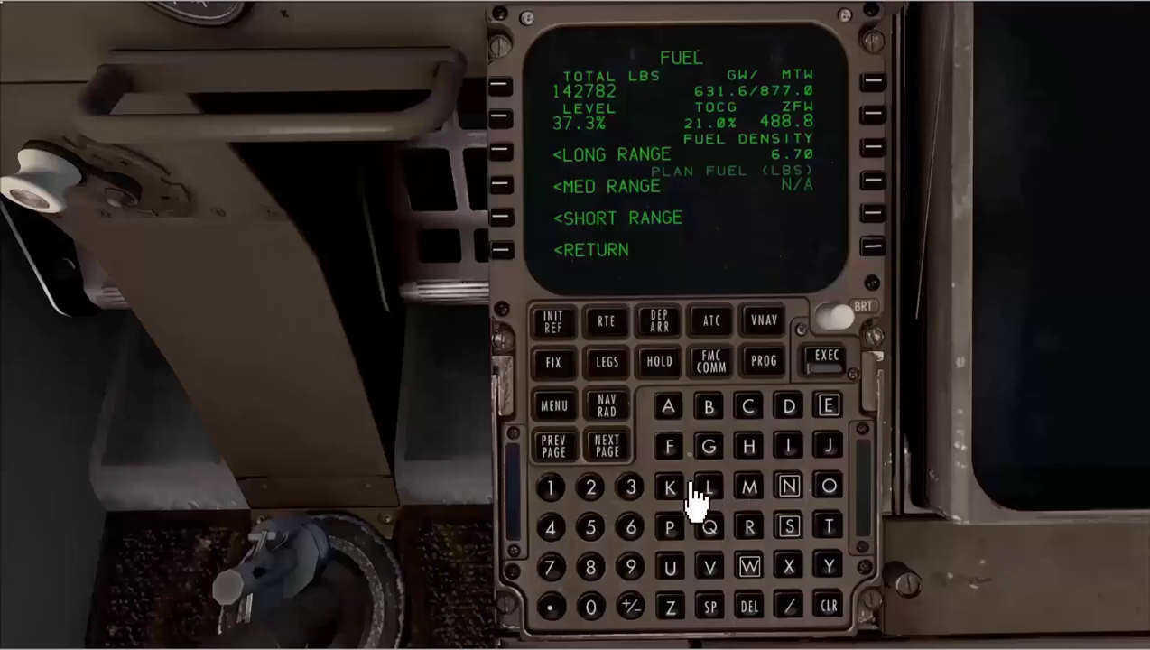
Open the FMC's IDENT page and check its active nav data dates against the release date in the flight plan PDF.
left_click(570, 417)
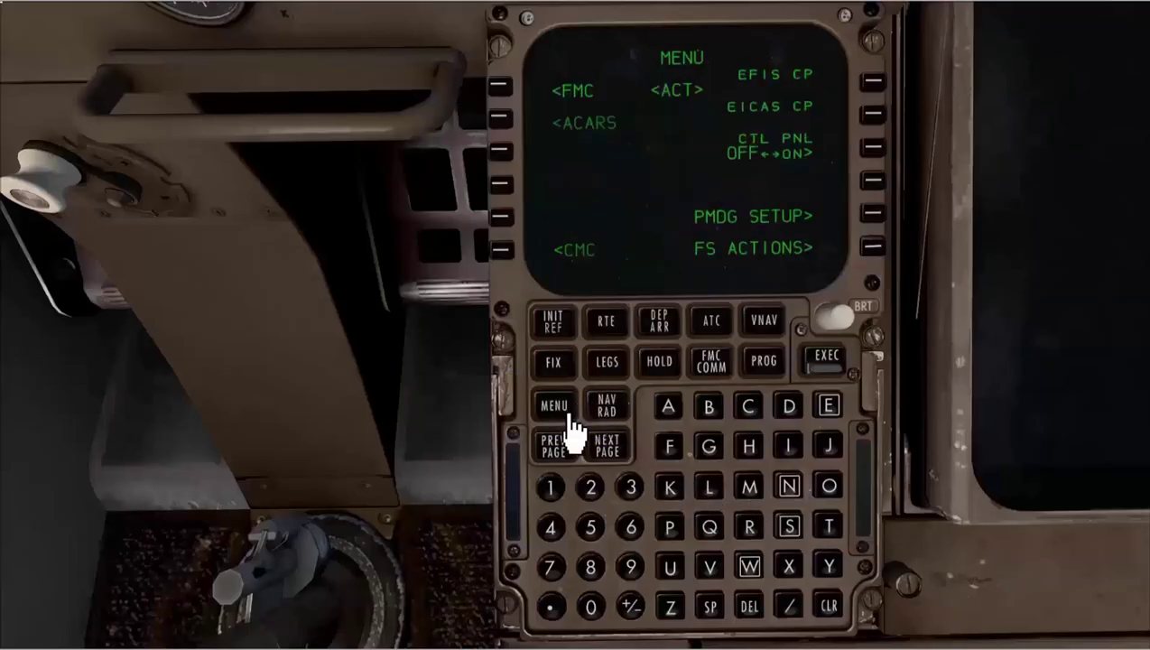
left_click(502, 91)
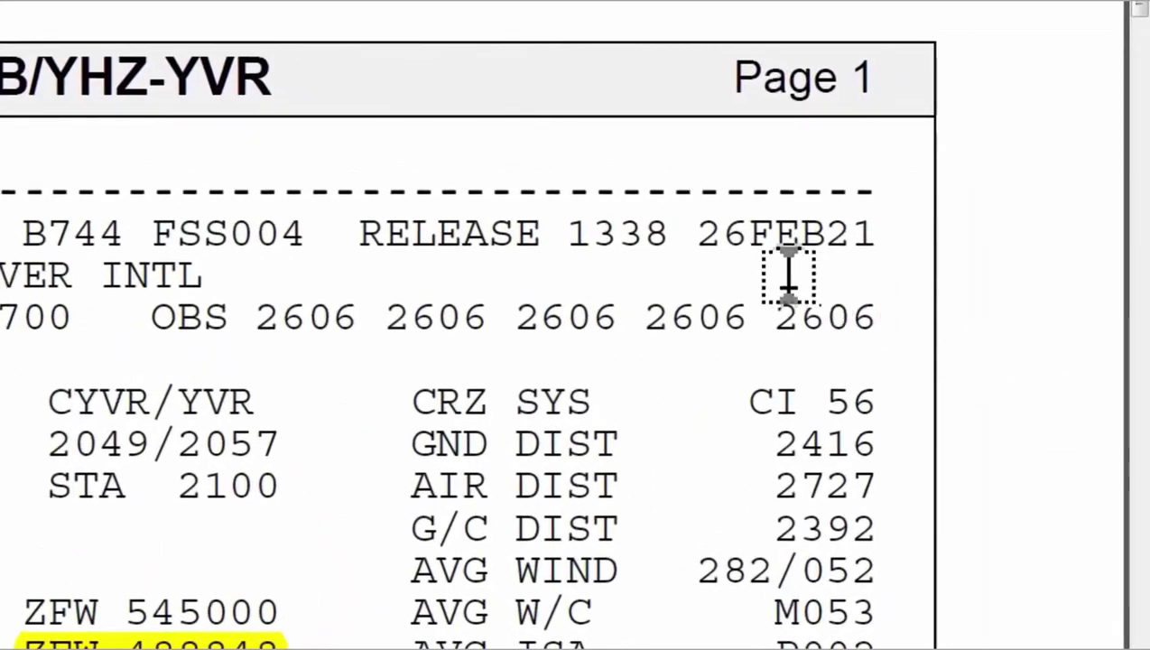
left_click_drag(694, 231, 896, 227)
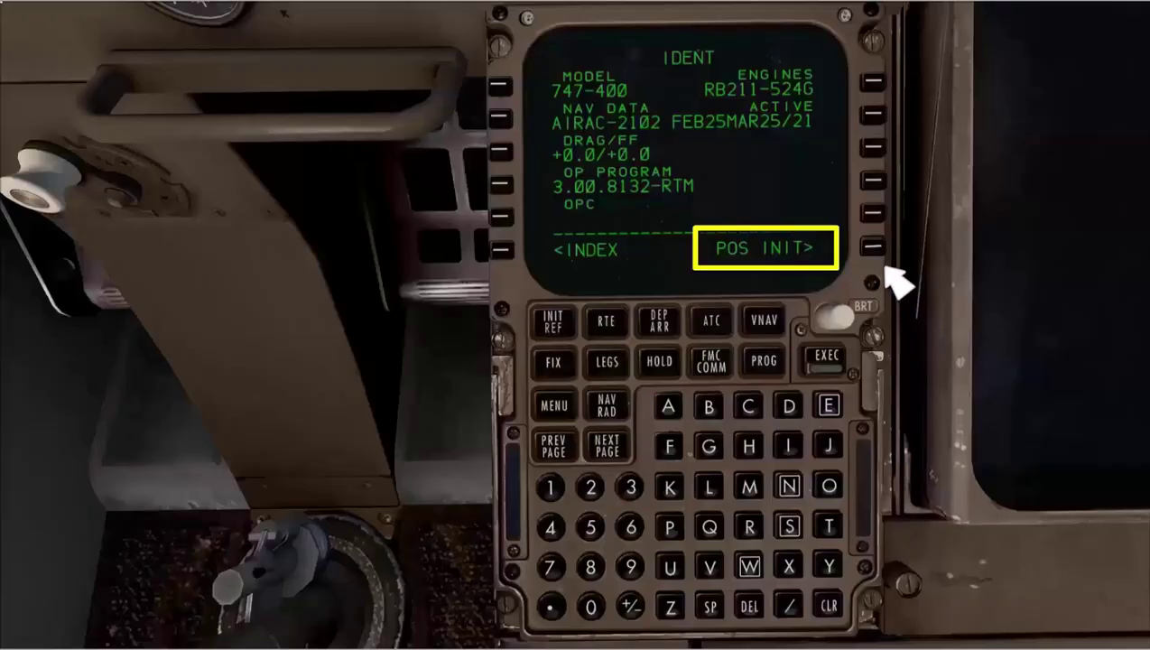
On the position initialization page, enter CYHZ as the reference airport and set the IRS position to the GPS coordinates N4452.8W06331.3.
left_click(872, 248)
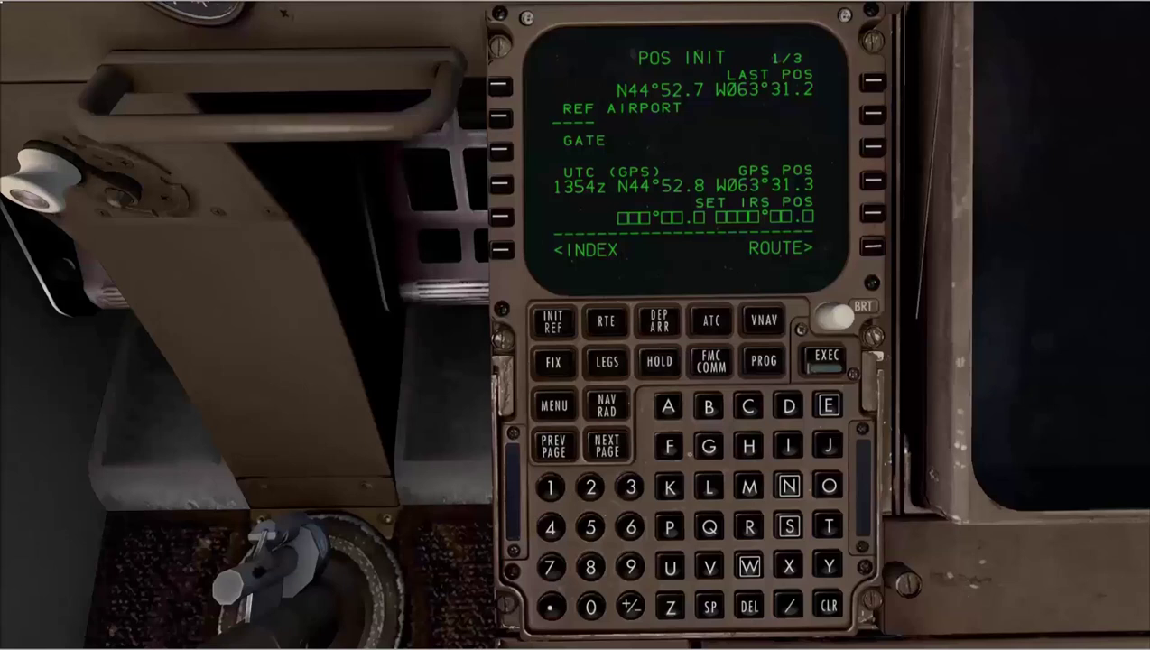
left_click(755, 414)
left_click(827, 566)
left_click(750, 448)
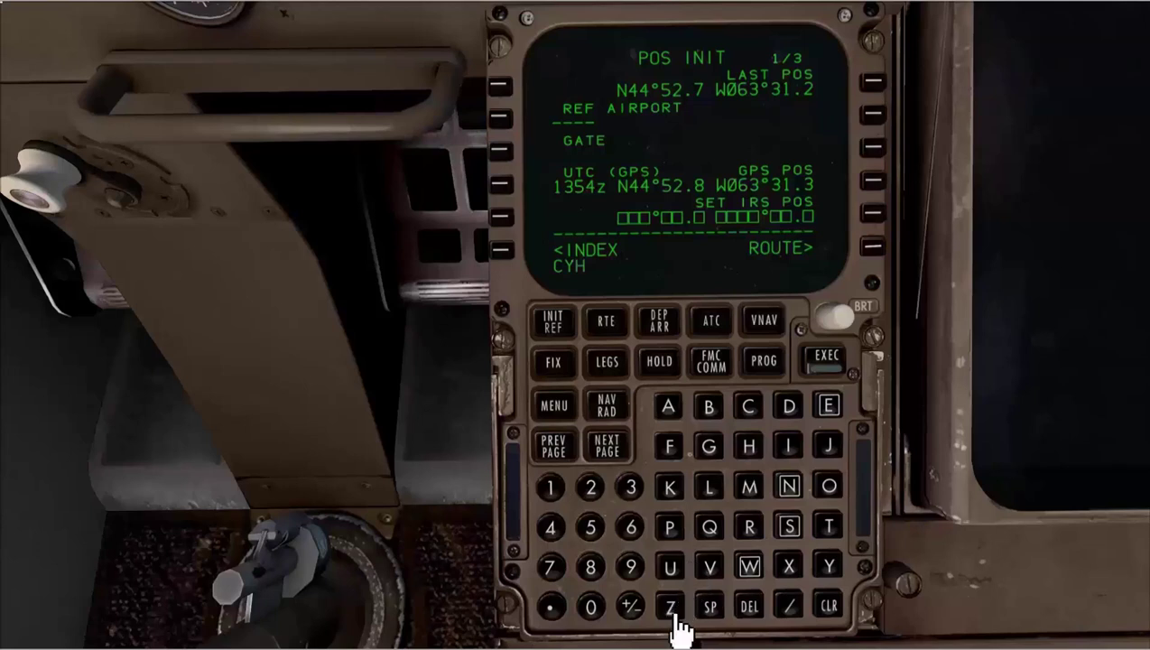
left_click(673, 611)
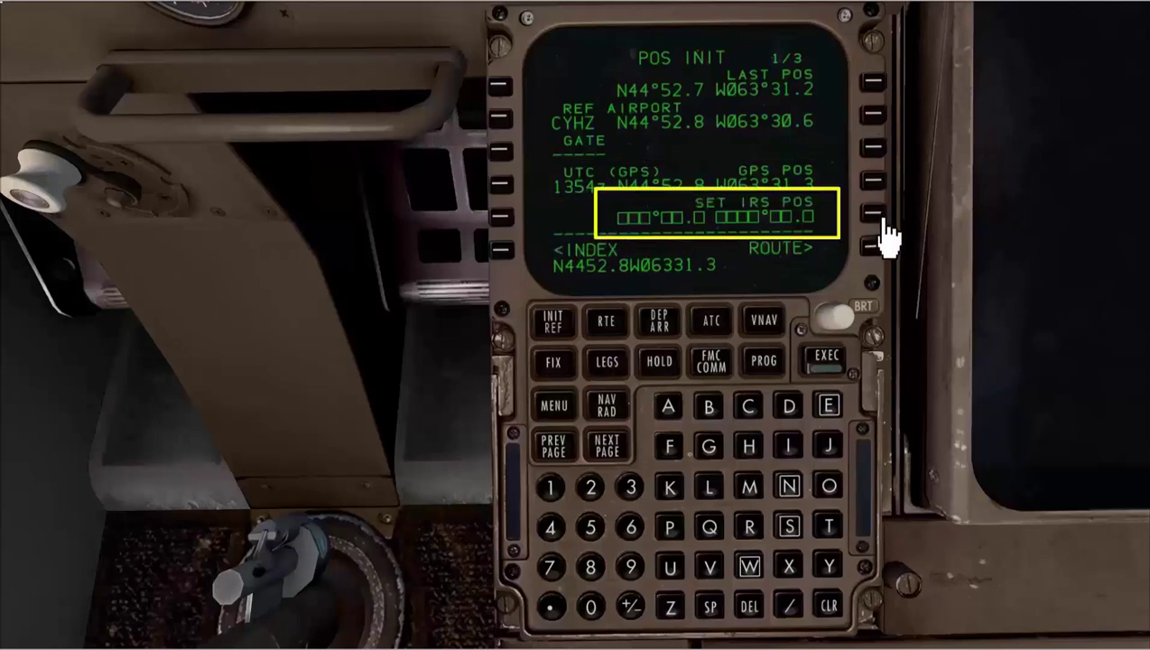
left_click(884, 223)
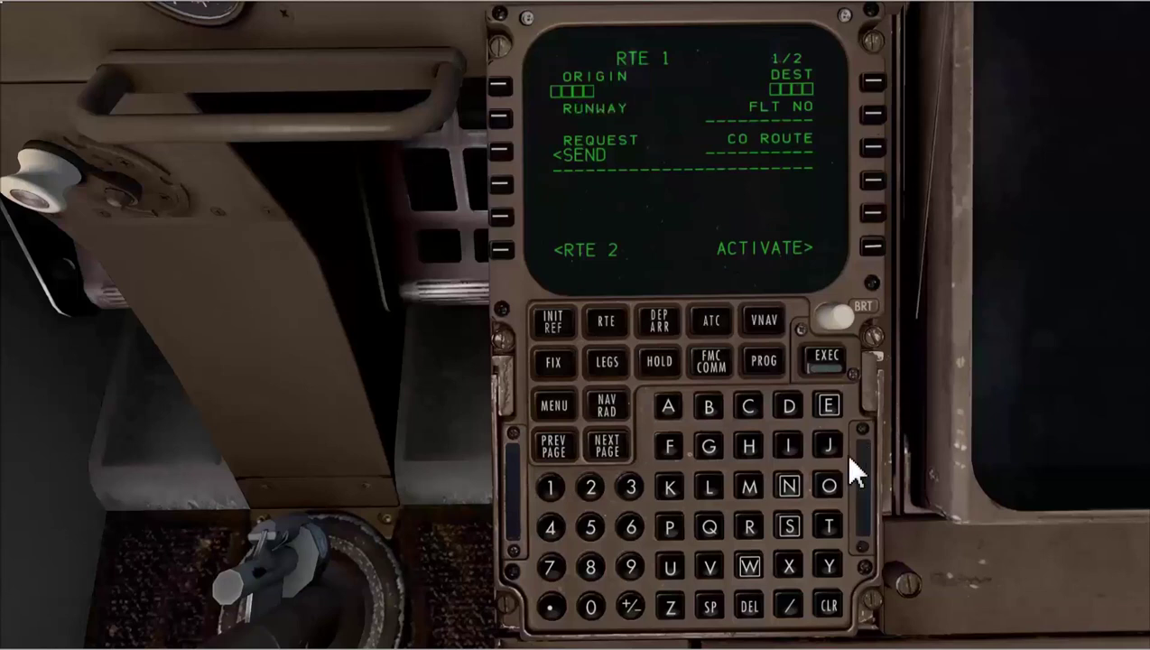
Enter CYHZ as the origin and CYVR as the destination on the RTE 1 page.
type("CYHZ")
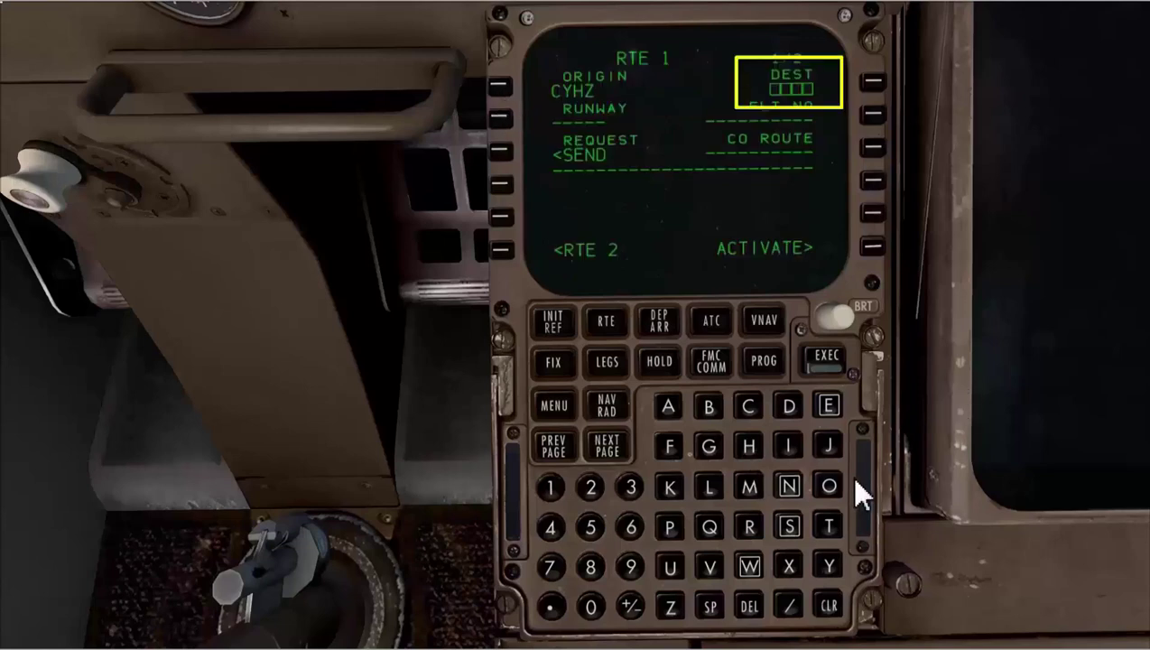
type("CYVR")
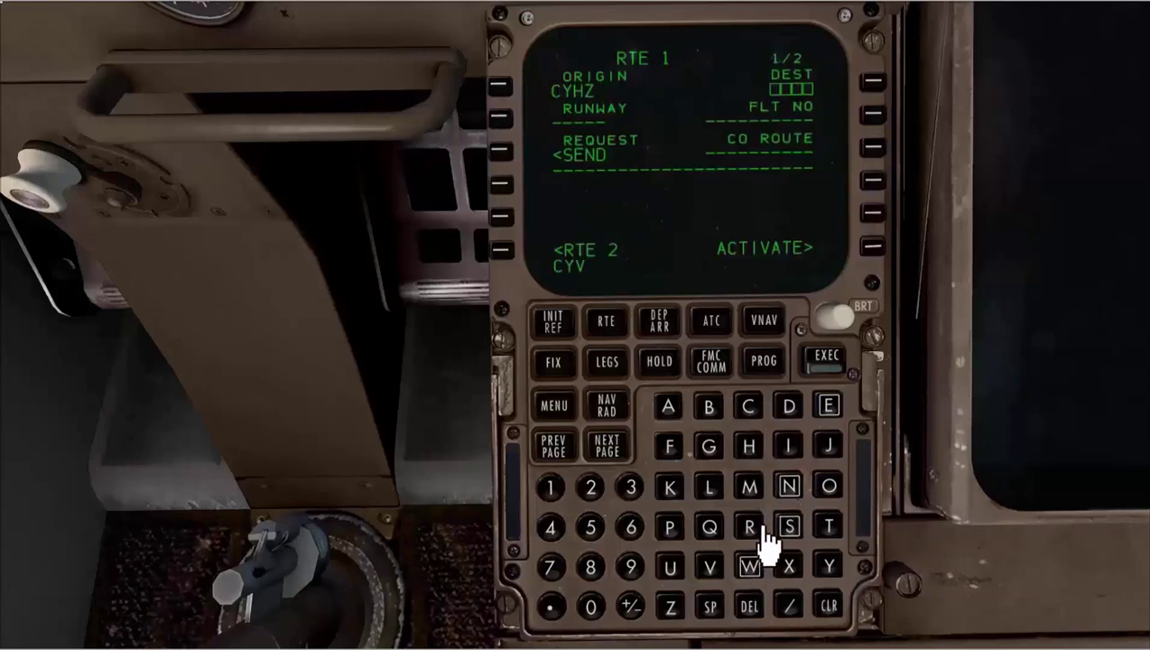
left_click(874, 83)
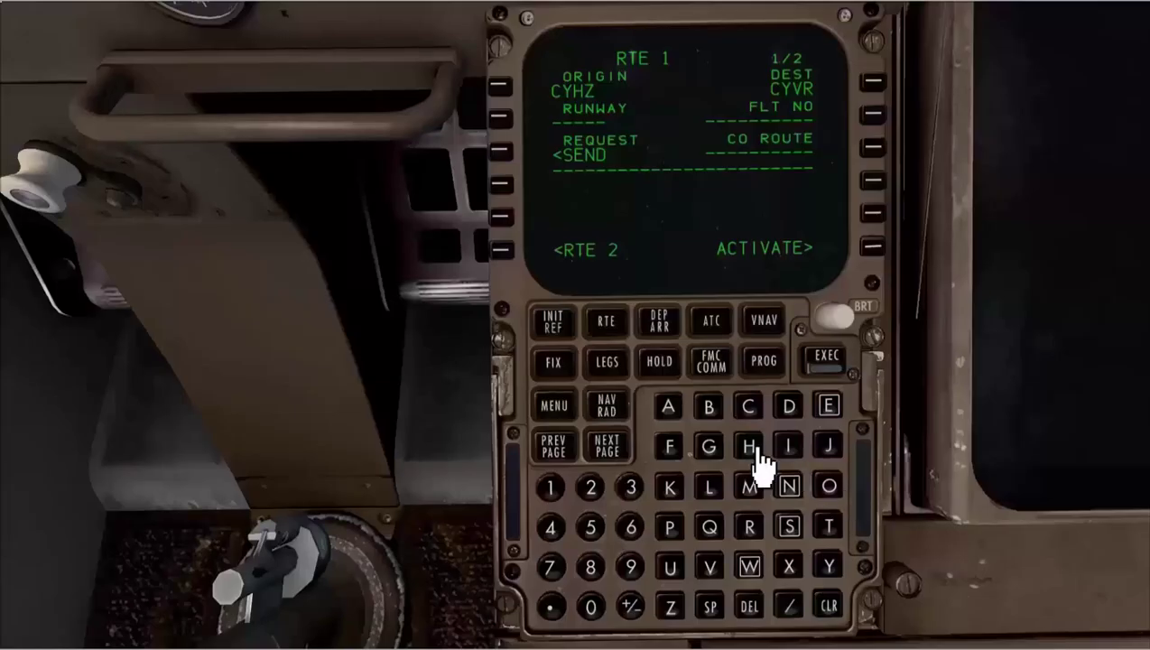
Load the company route CYHZCYVR into RTE 1, activate it and execute the change.
left_click(750, 408)
left_click(832, 569)
type("H")
left_click(670, 610)
left_click(753, 411)
left_click(824, 569)
left_click(715, 571)
left_click(750, 532)
left_click(880, 155)
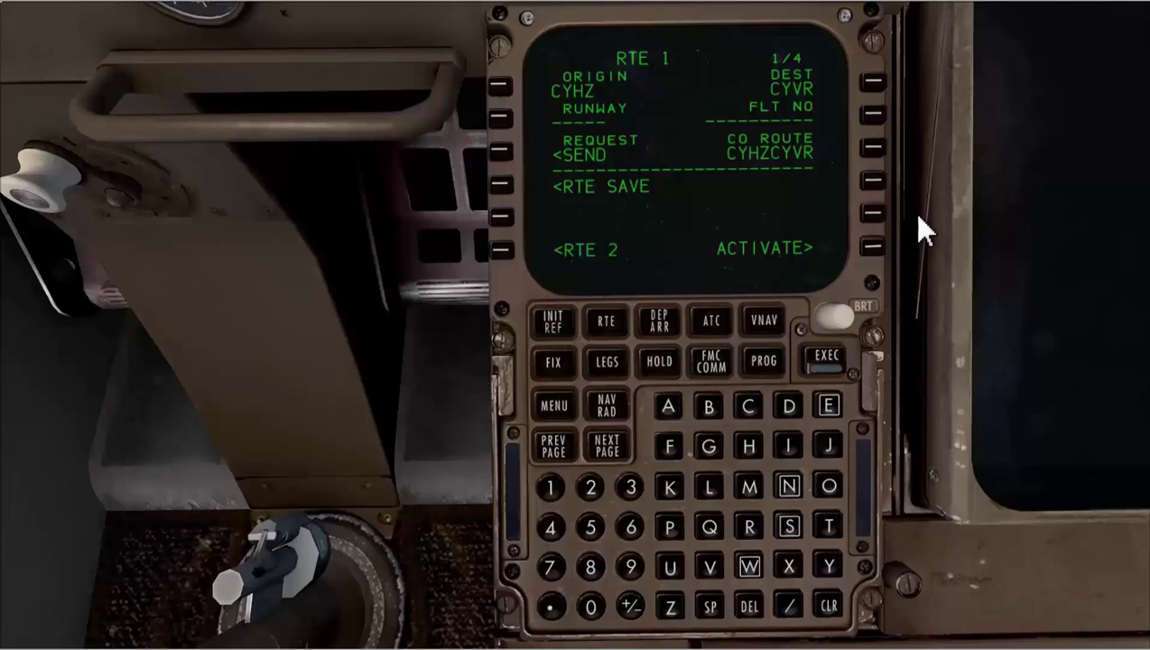
left_click(880, 251)
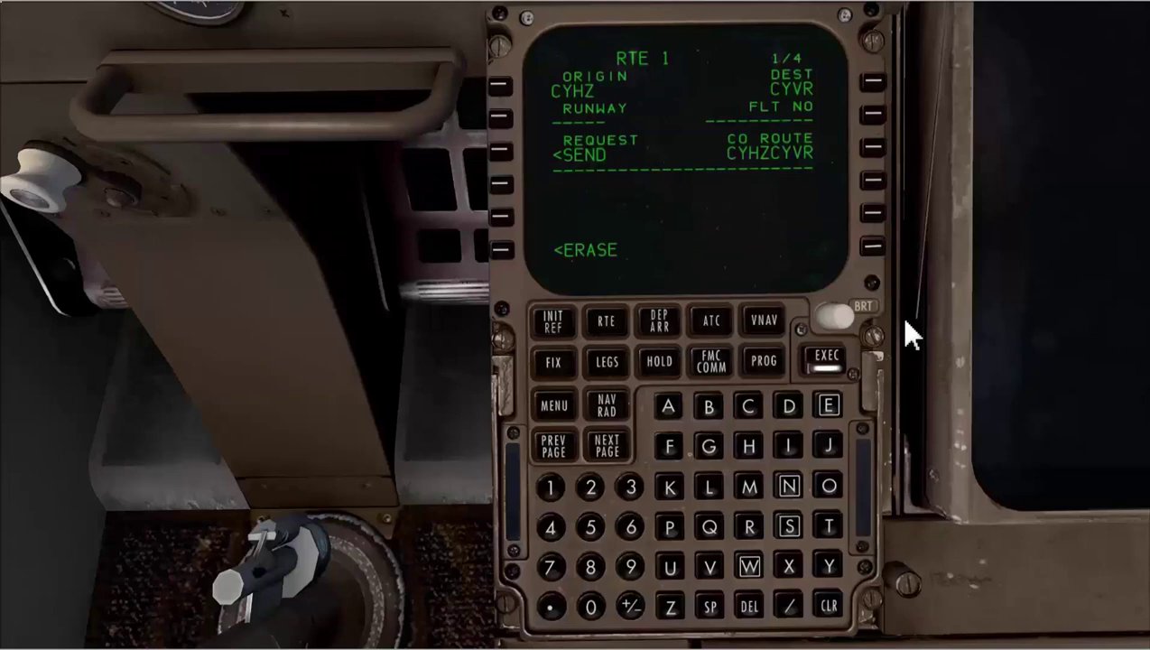
left_click(828, 359)
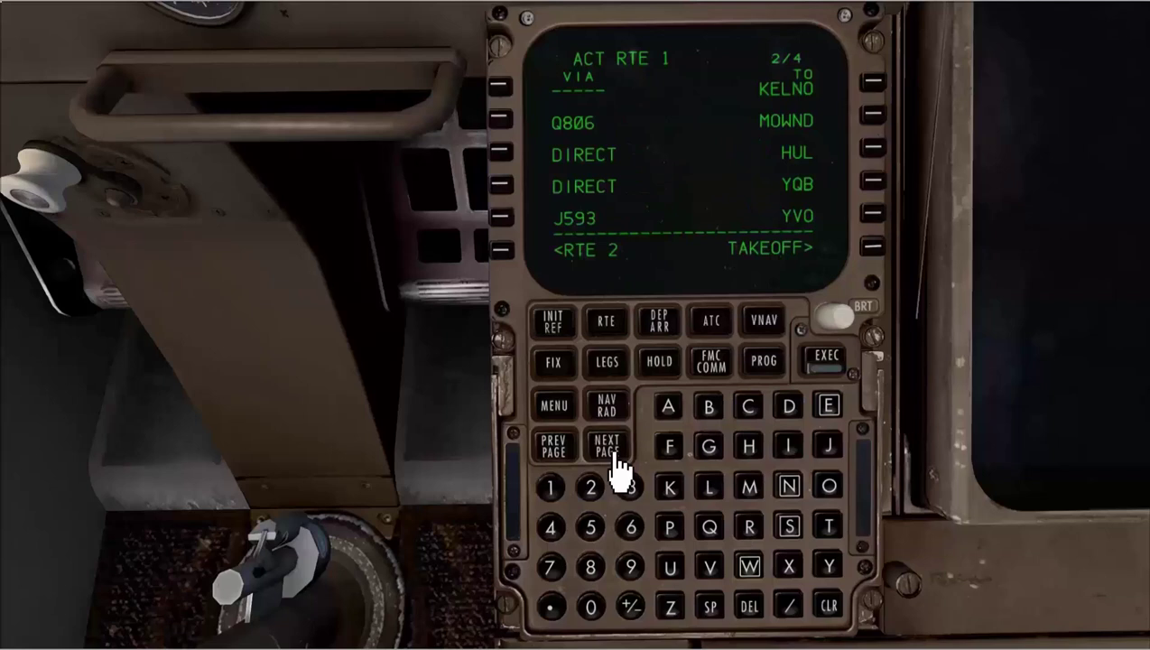
Review the airways and waypoints on the active route's pages and compare them with the route text in Navigraph Charts.
left_click(609, 445)
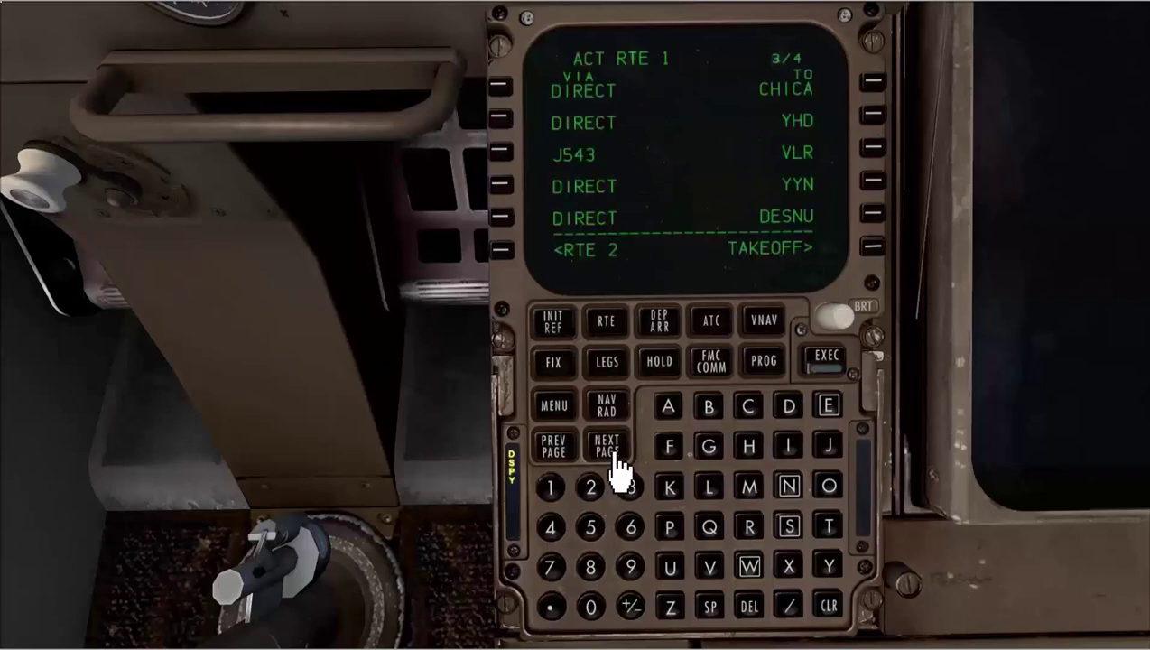
left_click(612, 454)
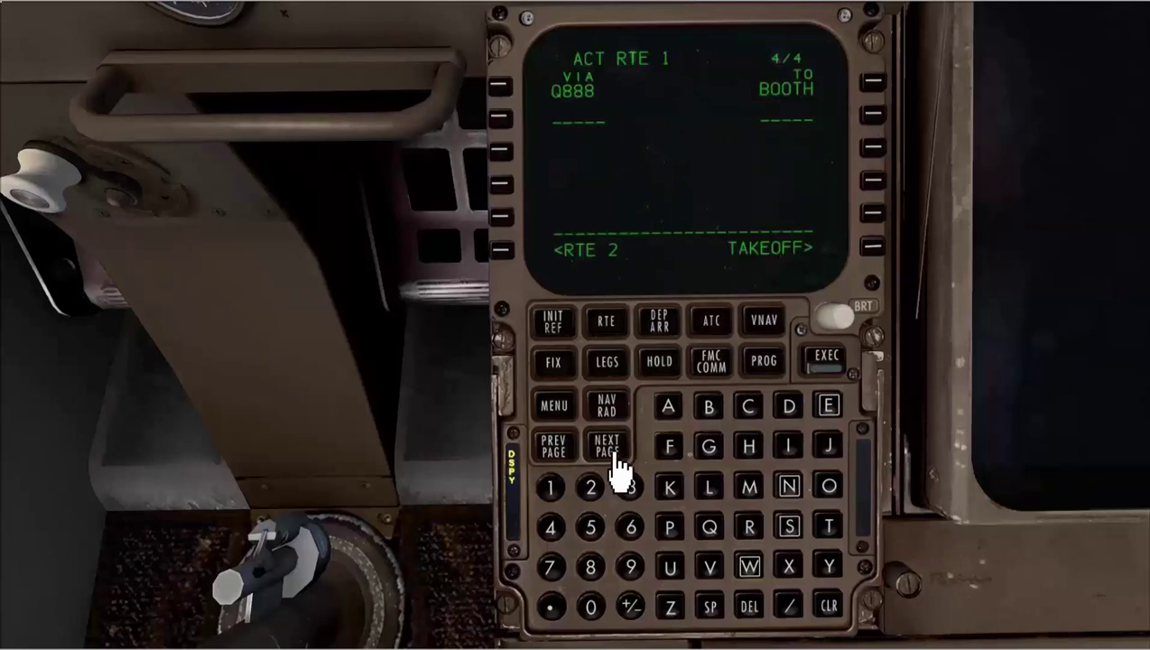
left_click(612, 453)
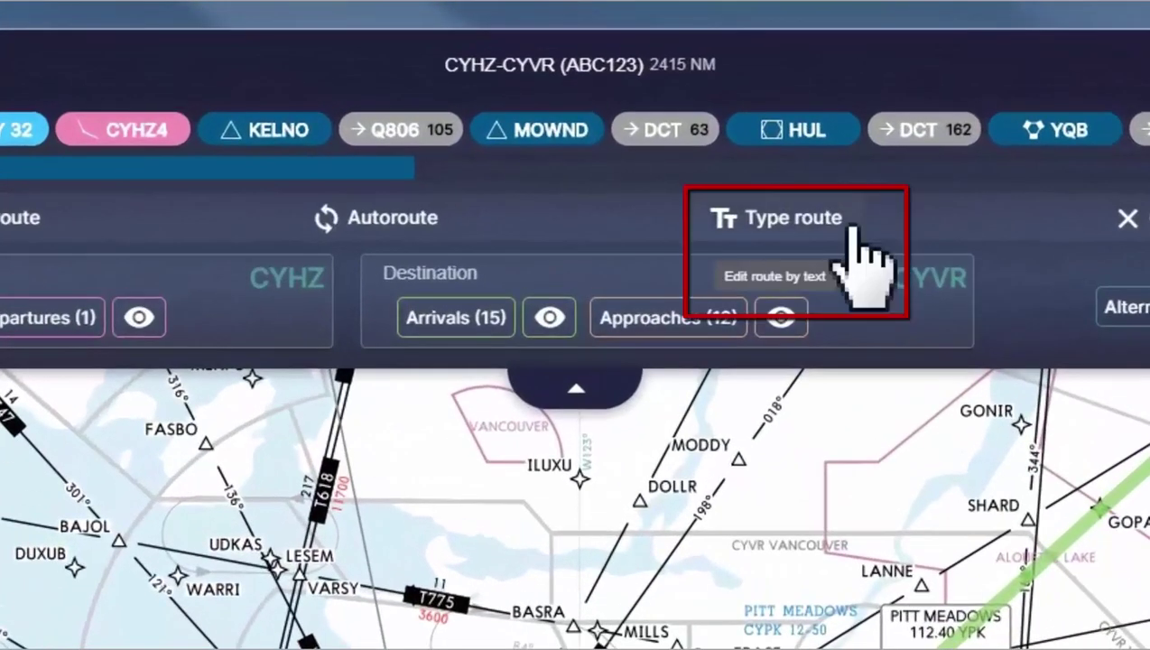
left_click(778, 170)
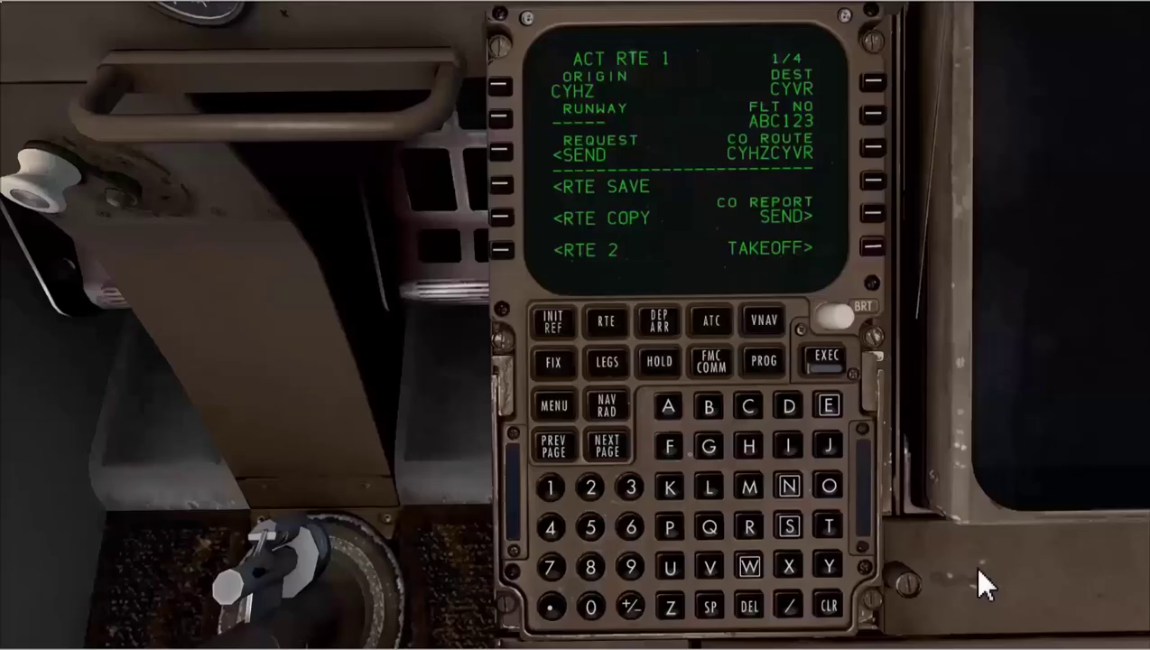
Select runway 32 and the CYHZ4 SID on the CYHZ departures page and execute the change.
left_click(673, 332)
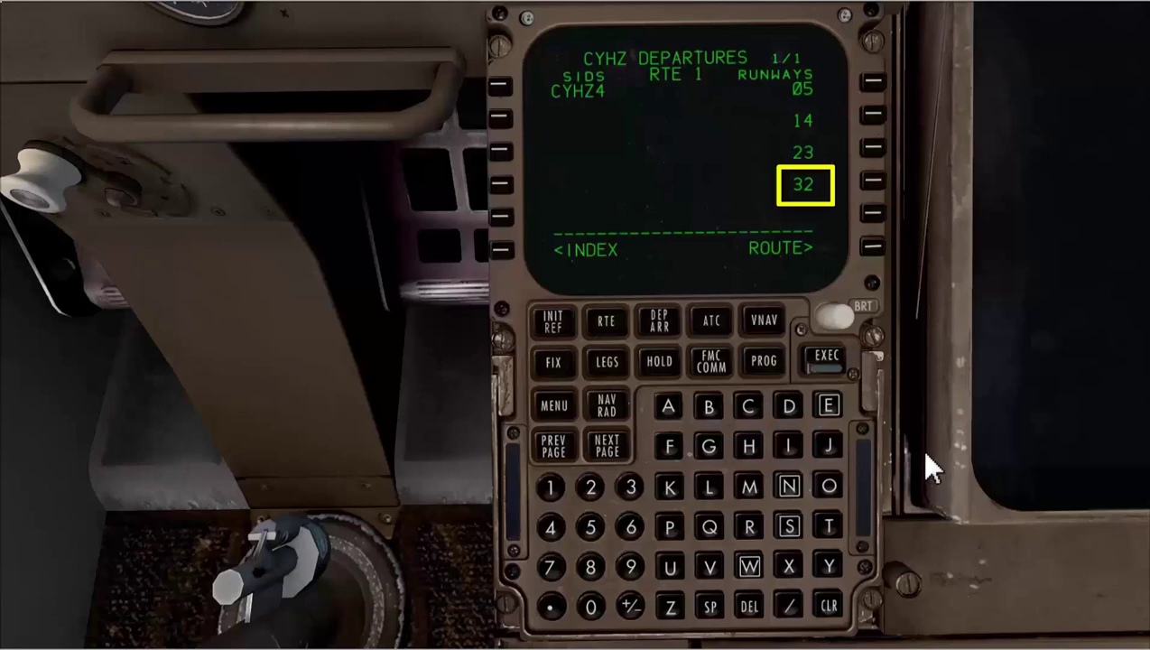
left_click(883, 192)
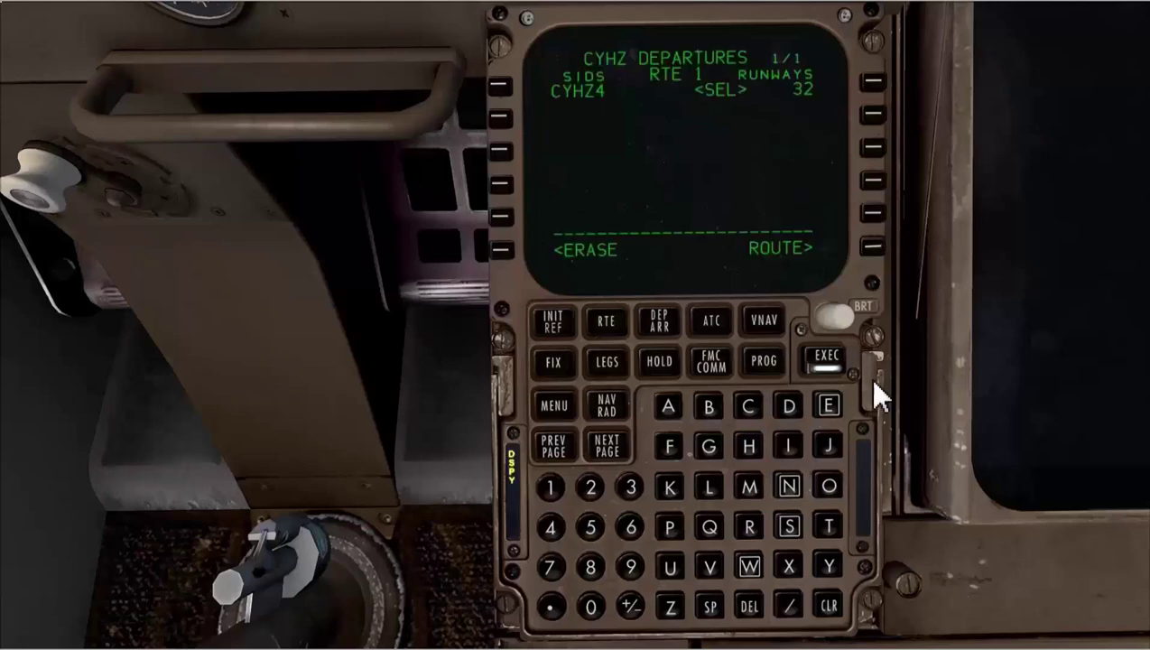
left_click(501, 88)
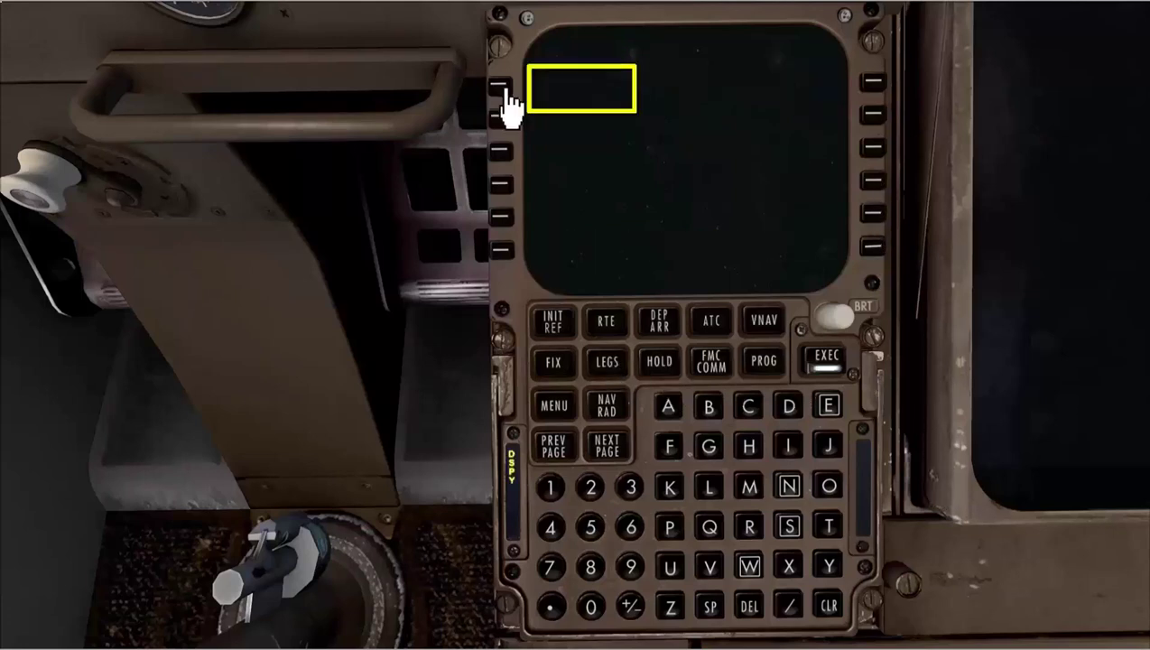
left_click(838, 363)
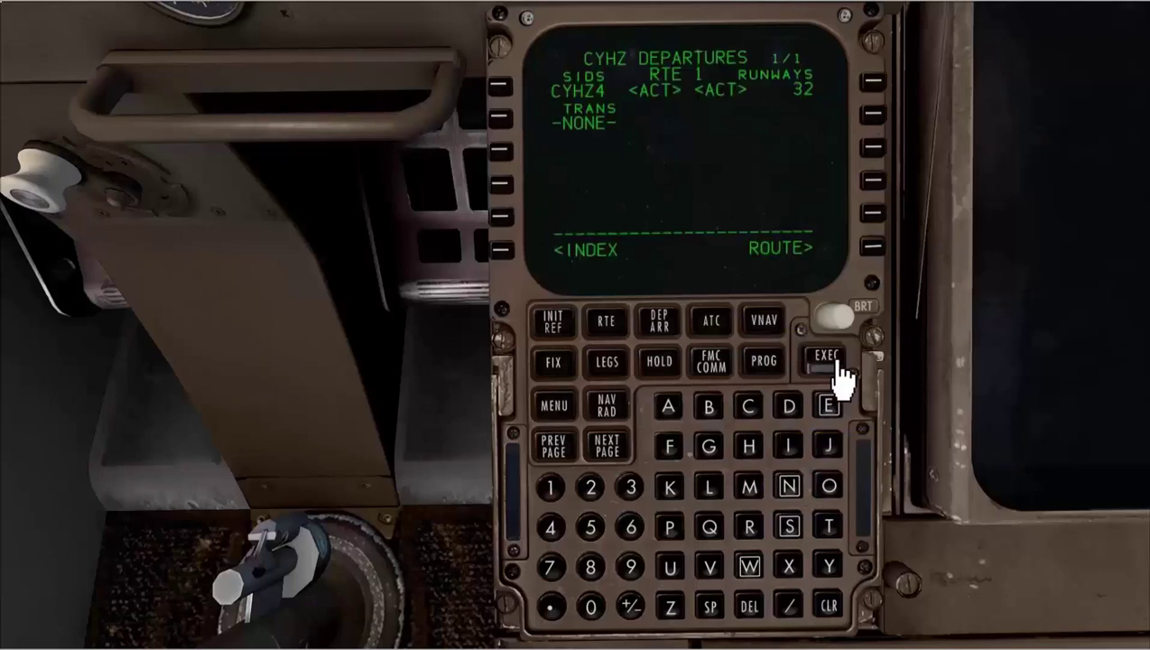
Select the CANUC5.26L STAR and the ILS26L approach on the CYVR arrivals page and execute the change.
left_click(504, 252)
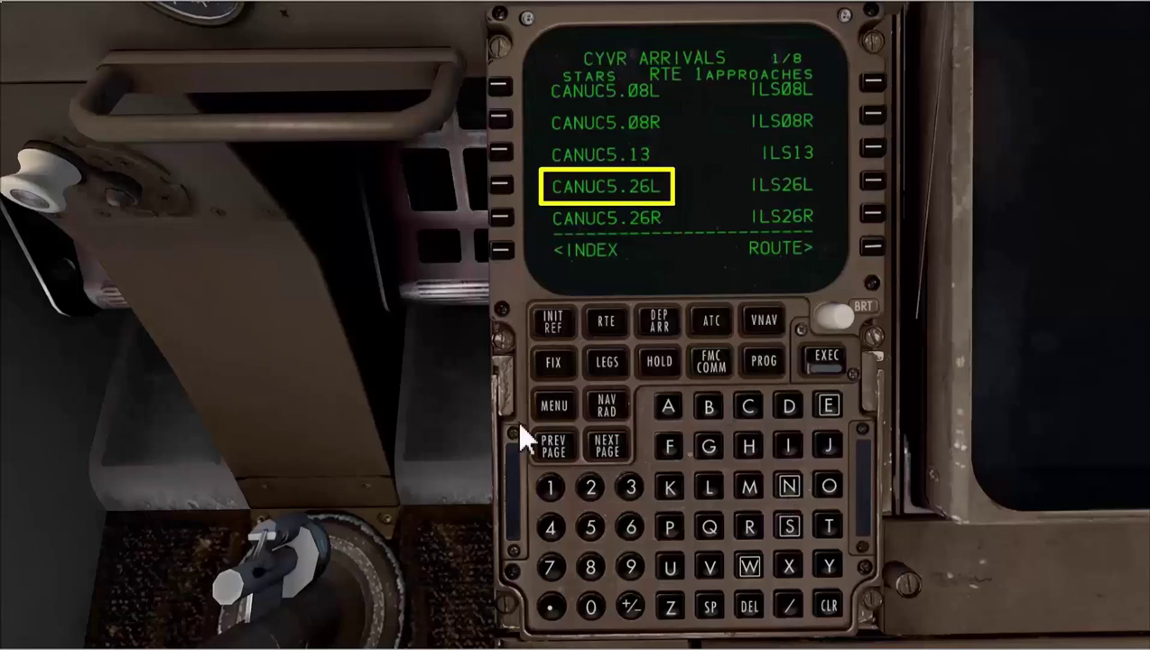
left_click(504, 193)
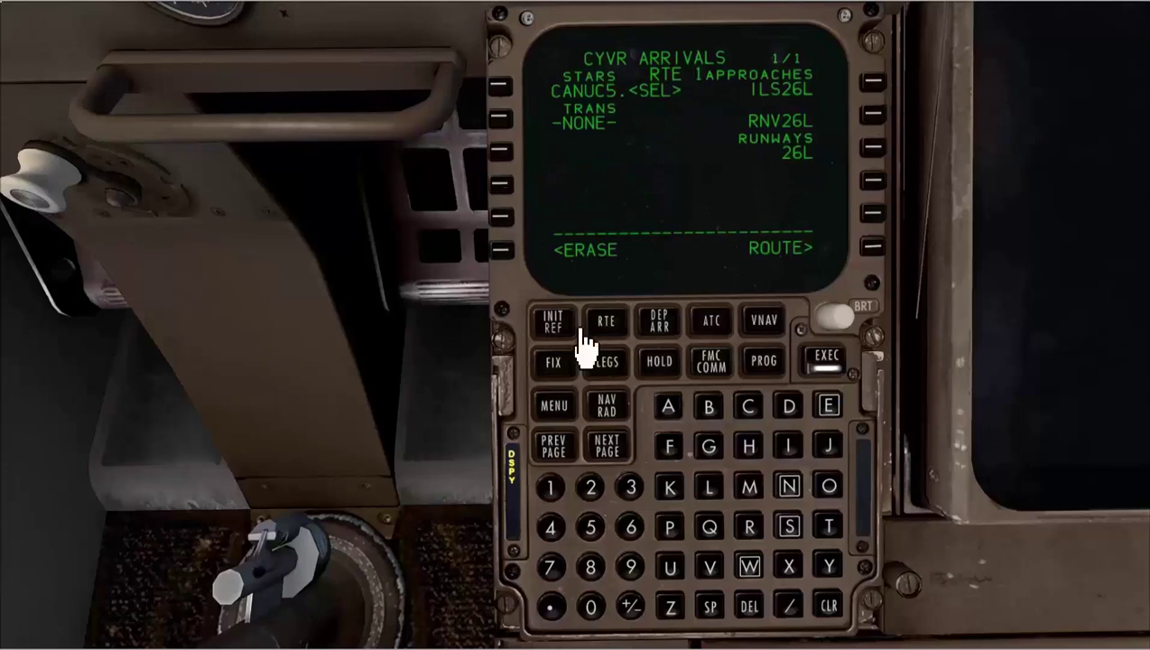
left_click(884, 90)
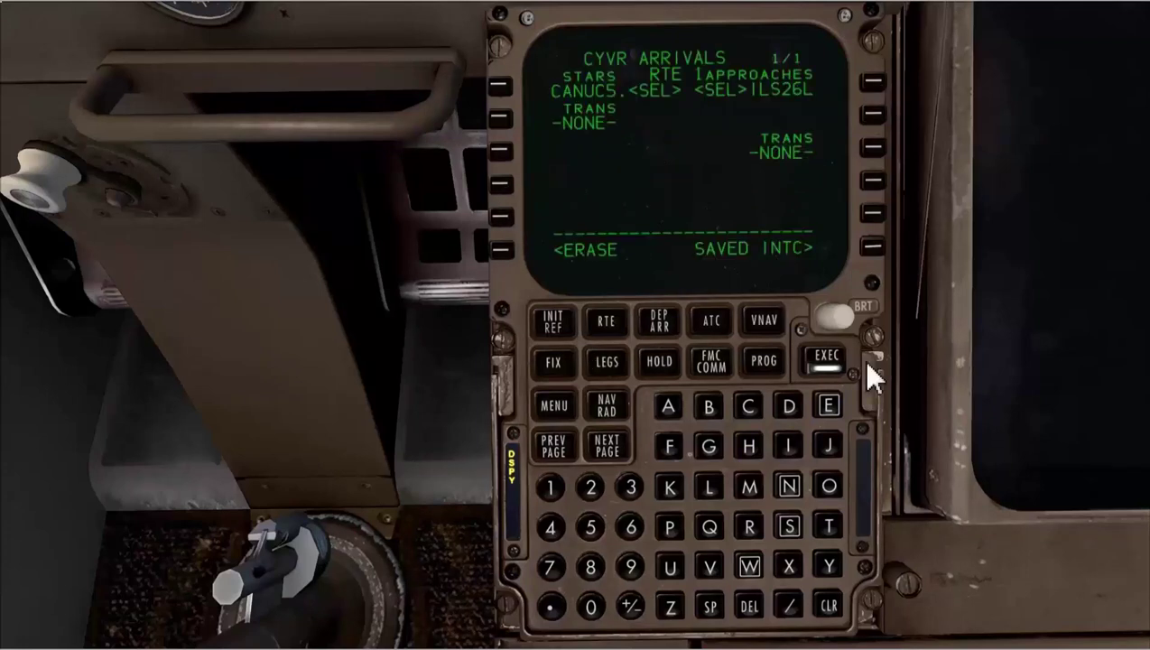
left_click(827, 363)
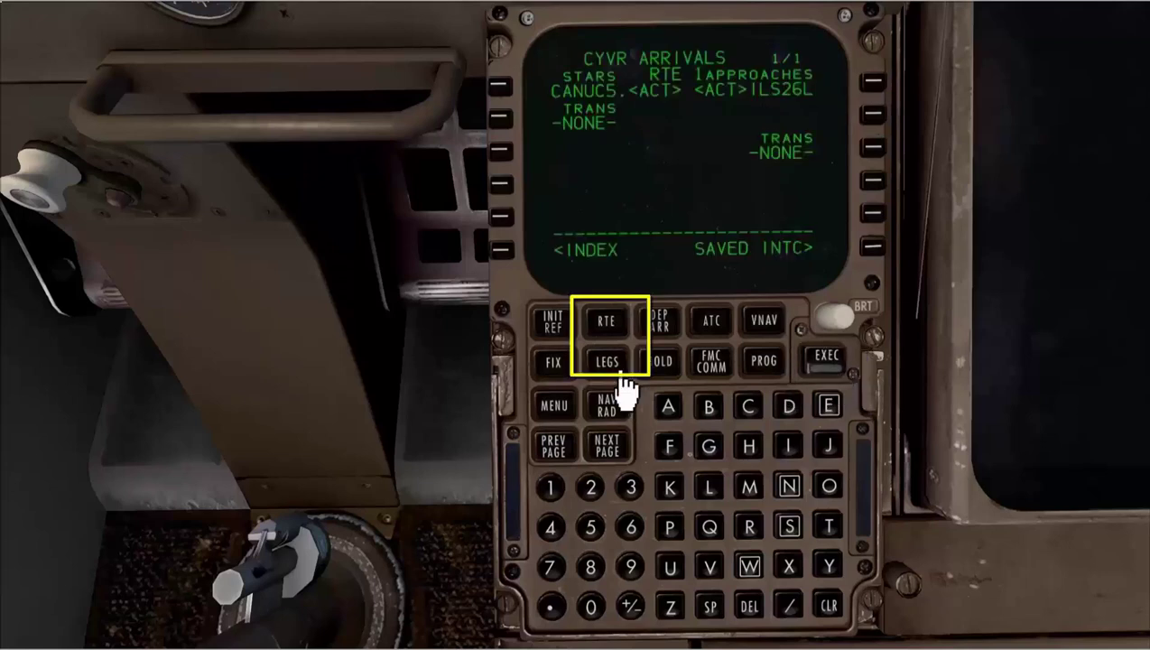
Review the active route's pages with the departure and arrival included, and open the performance initialization page.
left_click(614, 329)
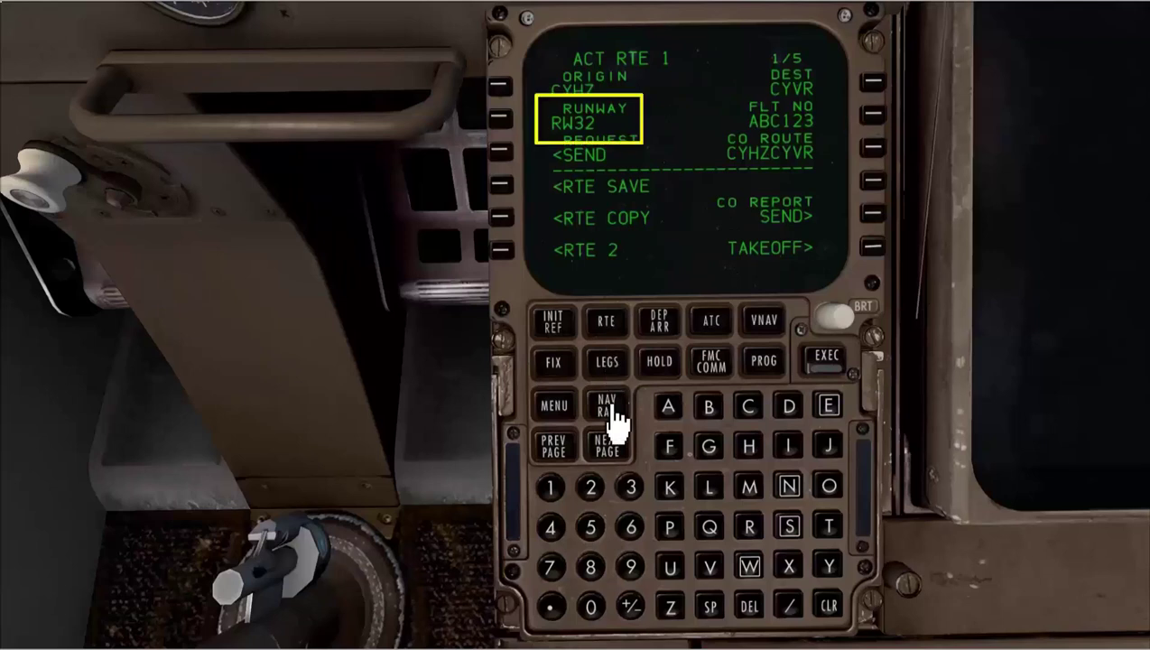
left_click(614, 459)
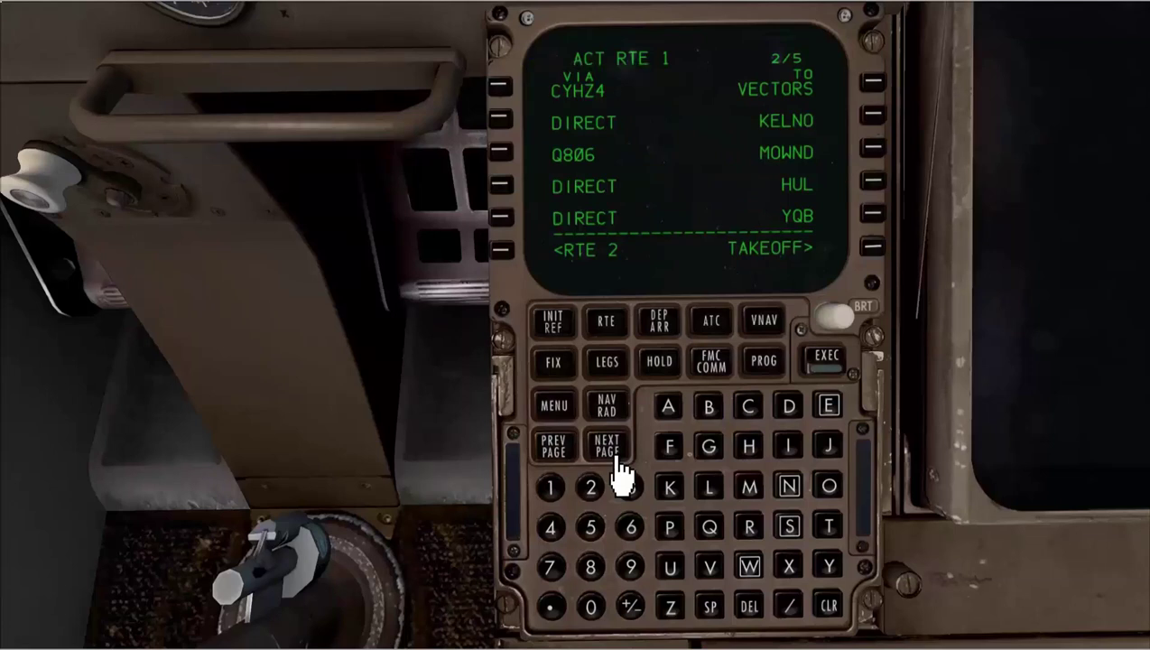
left_click(620, 455)
left_click(620, 456)
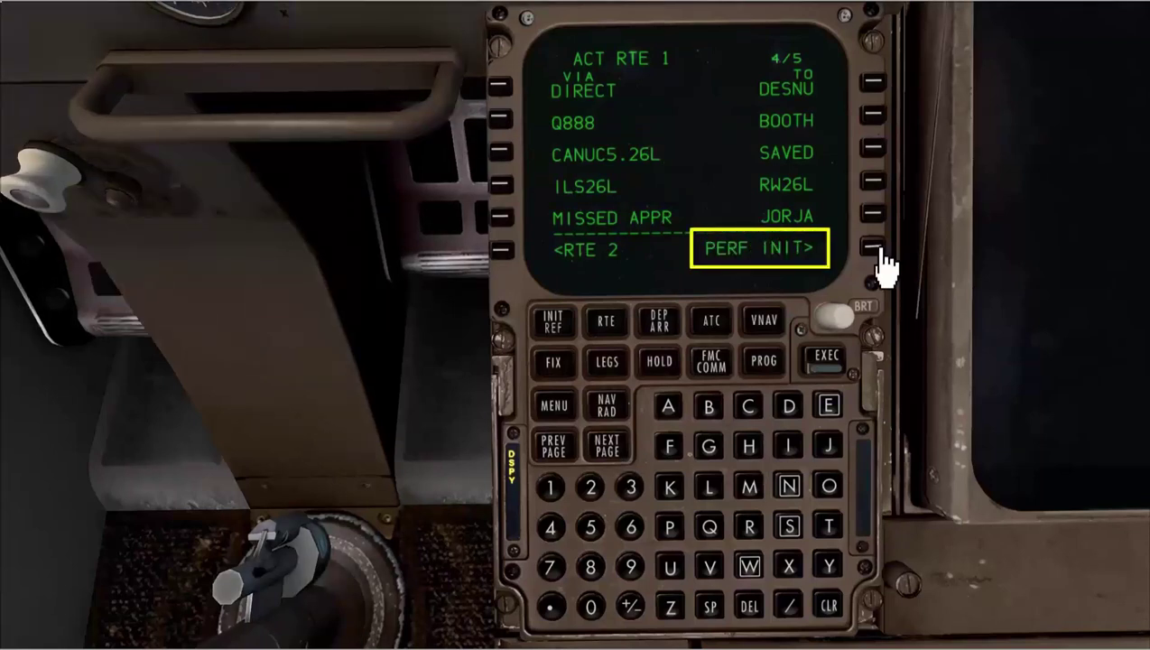
left_click(880, 253)
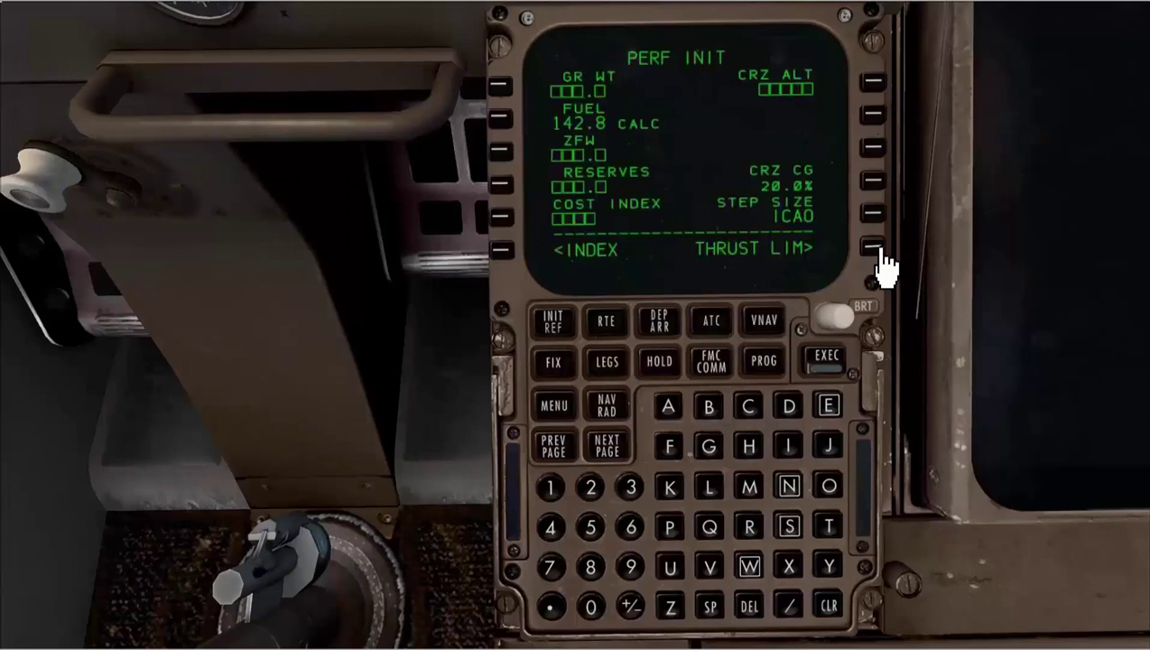
Enter the zero fuel weight of 488.8 and, using the flight plan's alternate and final reserve fuel, reserves of 19.2 on the PERF INIT page.
left_click(507, 154)
left_click(506, 154)
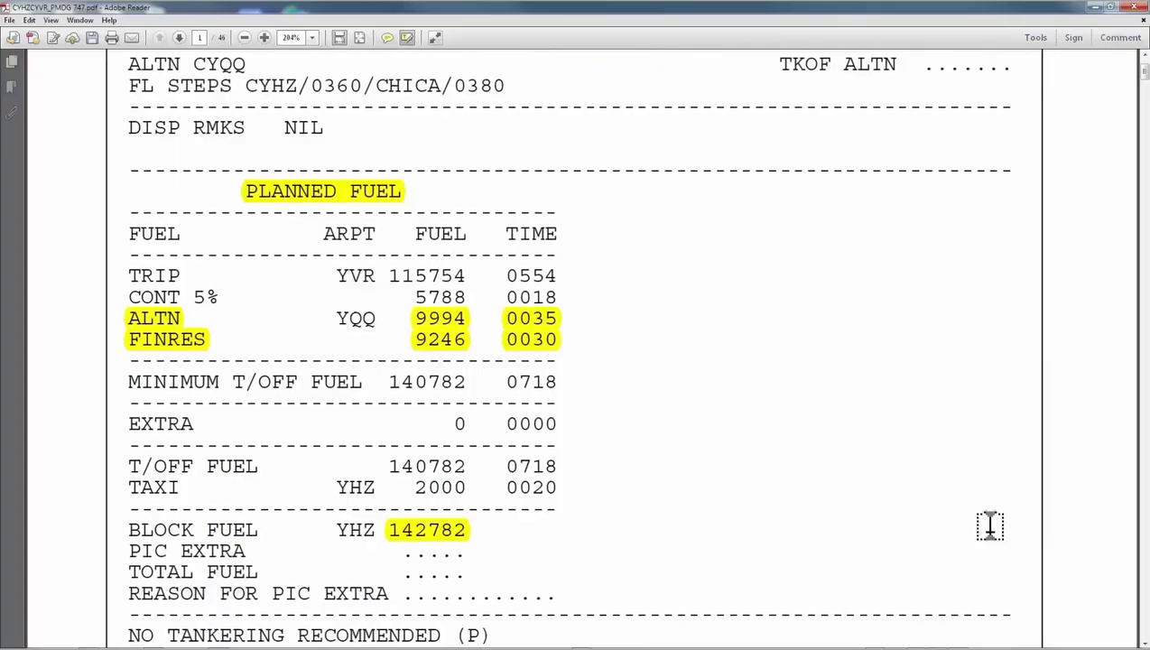
scroll(989, 527, "down", 1)
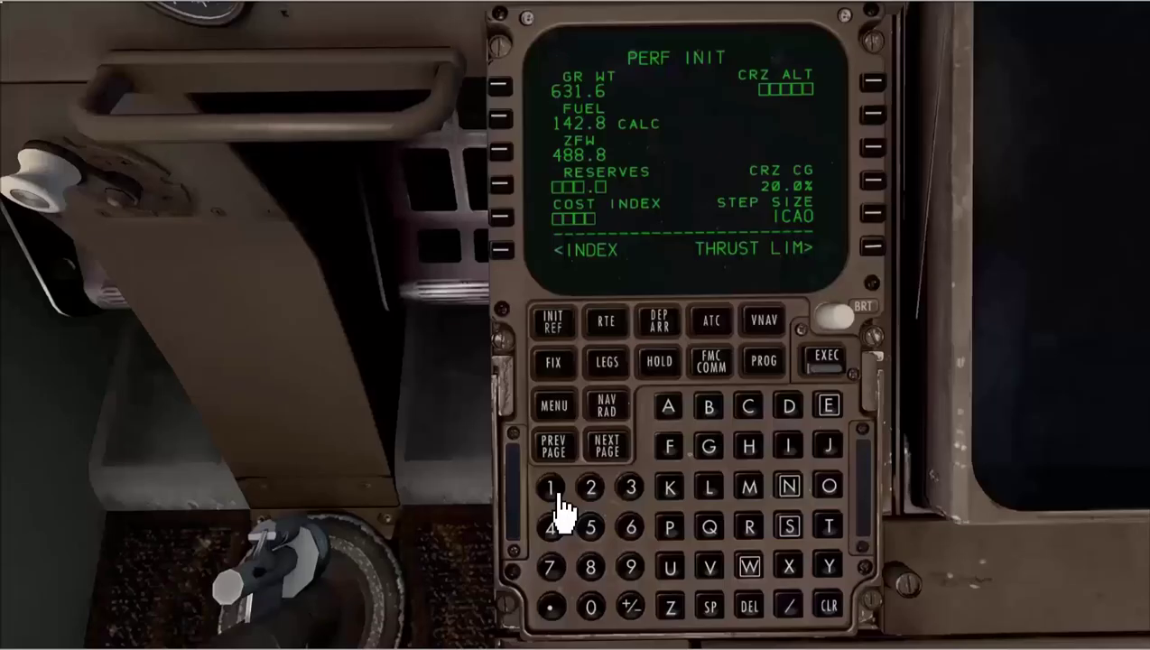
left_click(552, 490)
left_click(632, 569)
left_click(553, 608)
left_click(588, 495)
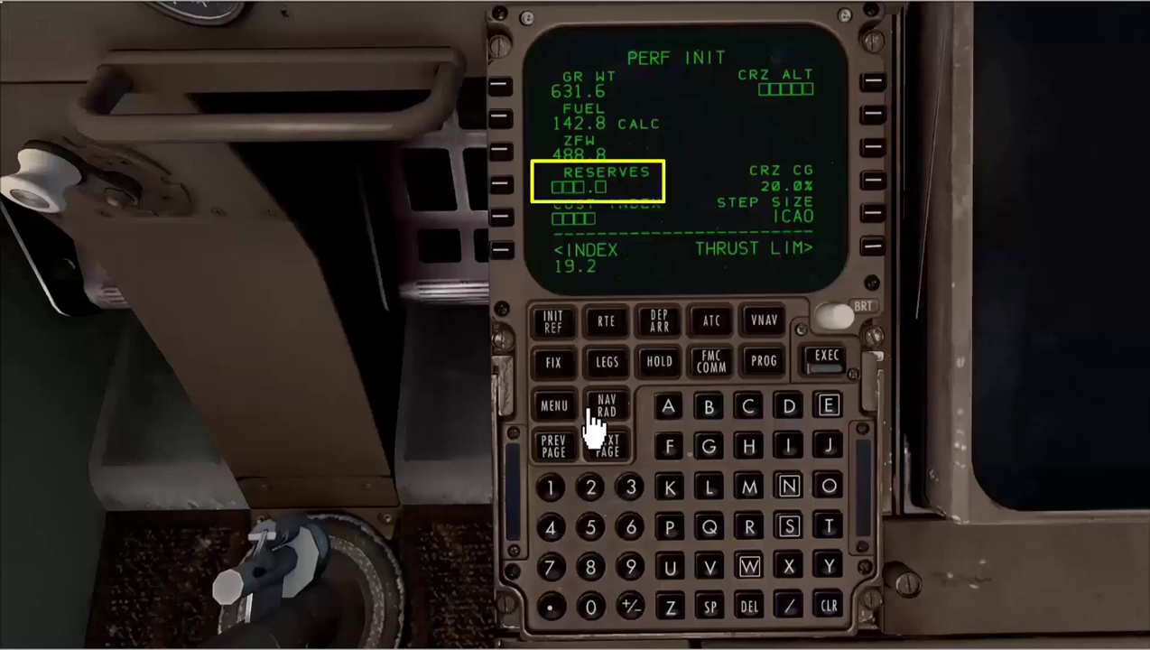
left_click(503, 185)
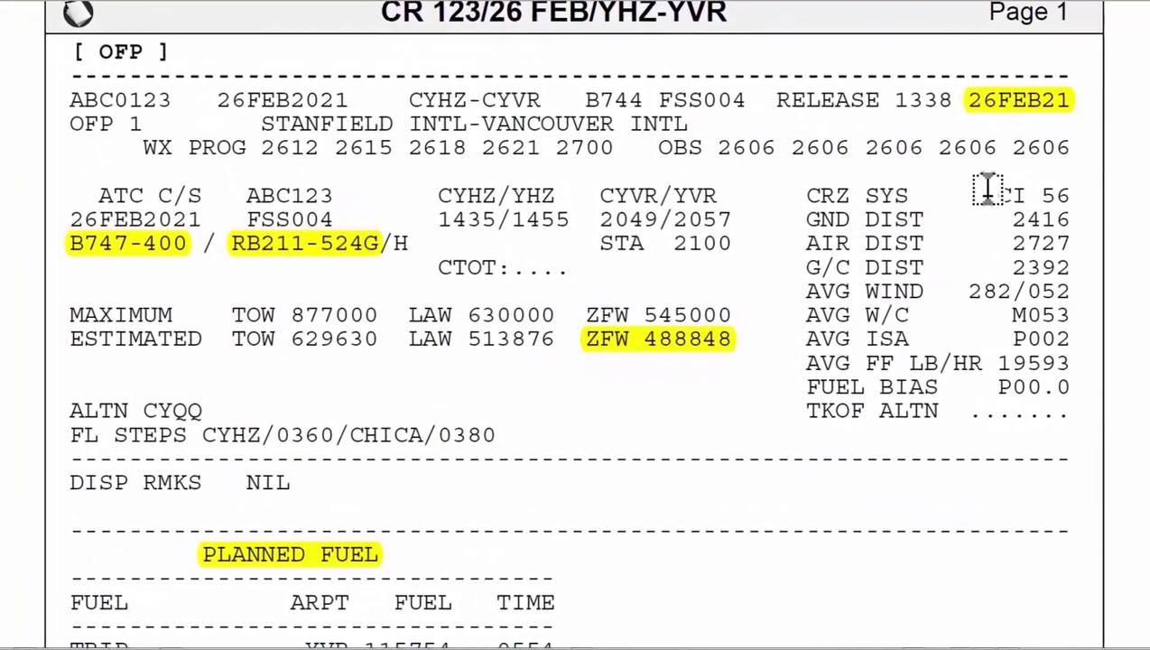
Highlight cost index CI 56 and the step levels /0360 and /0380 in the flight plan PDF.
left_click_drag(986, 206, 1091, 213)
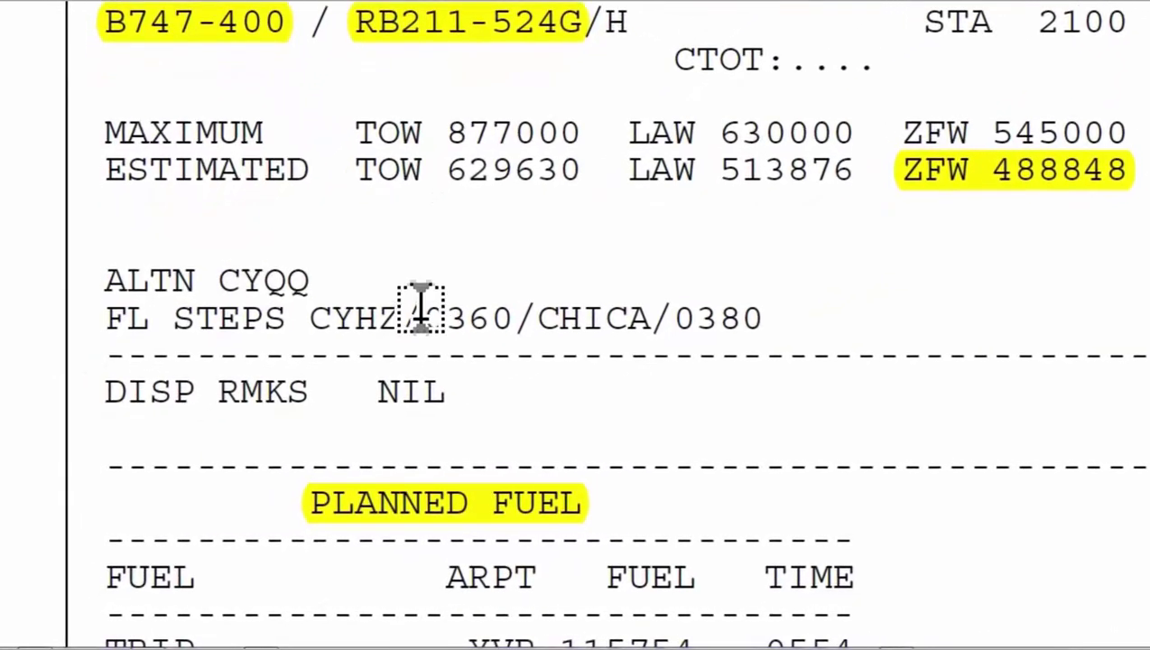
left_click_drag(416, 310, 521, 318)
left_click_drag(654, 316, 790, 316)
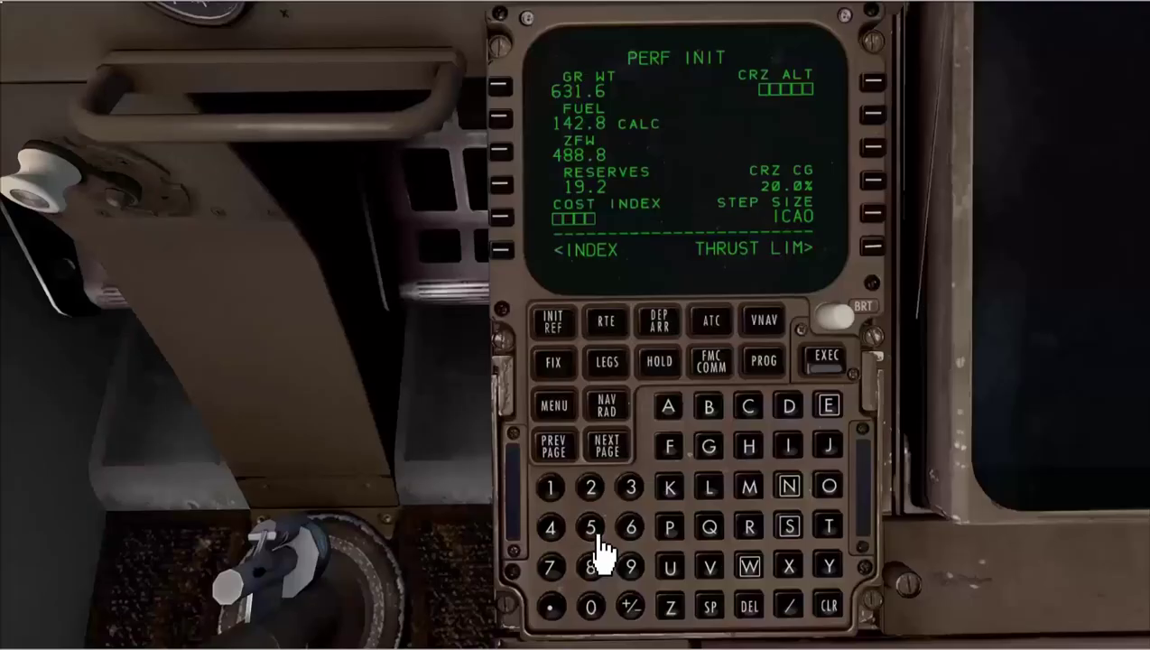
Enter cost index 56 and cruise altitude FL360 on the PERF INIT page.
left_click(592, 531)
left_click(632, 536)
left_click(503, 218)
left_click(633, 504)
left_click(632, 530)
left_click(592, 606)
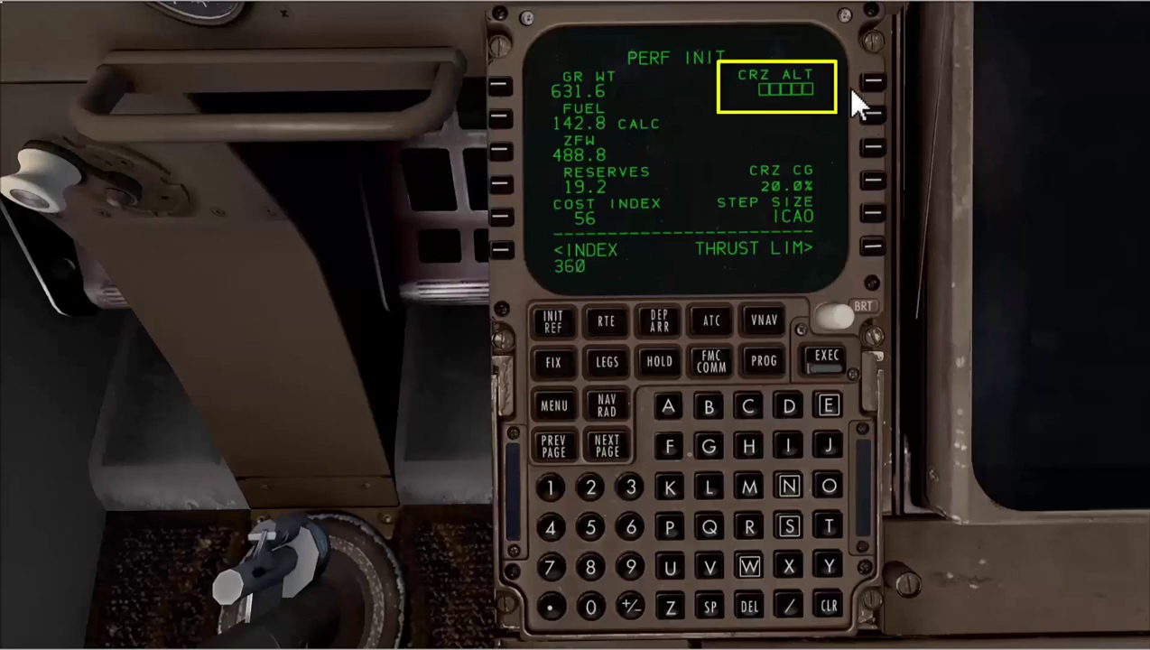
left_click(873, 83)
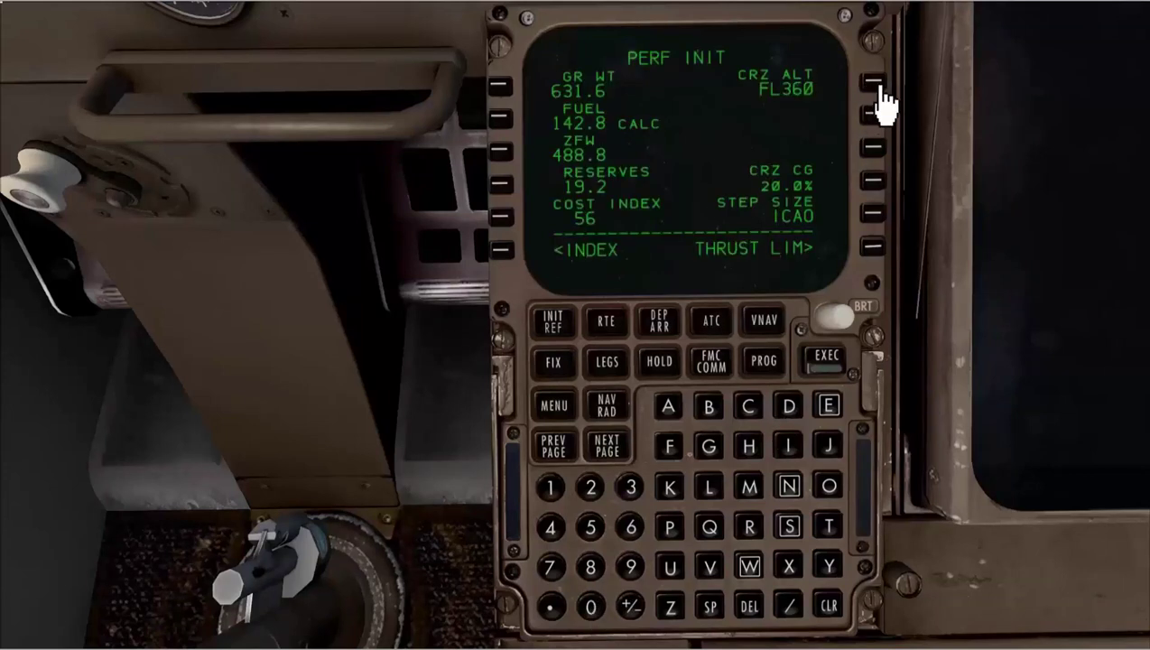
Set the step size to 2000 on the PERF INIT page and open the thrust limit page.
left_click(592, 494)
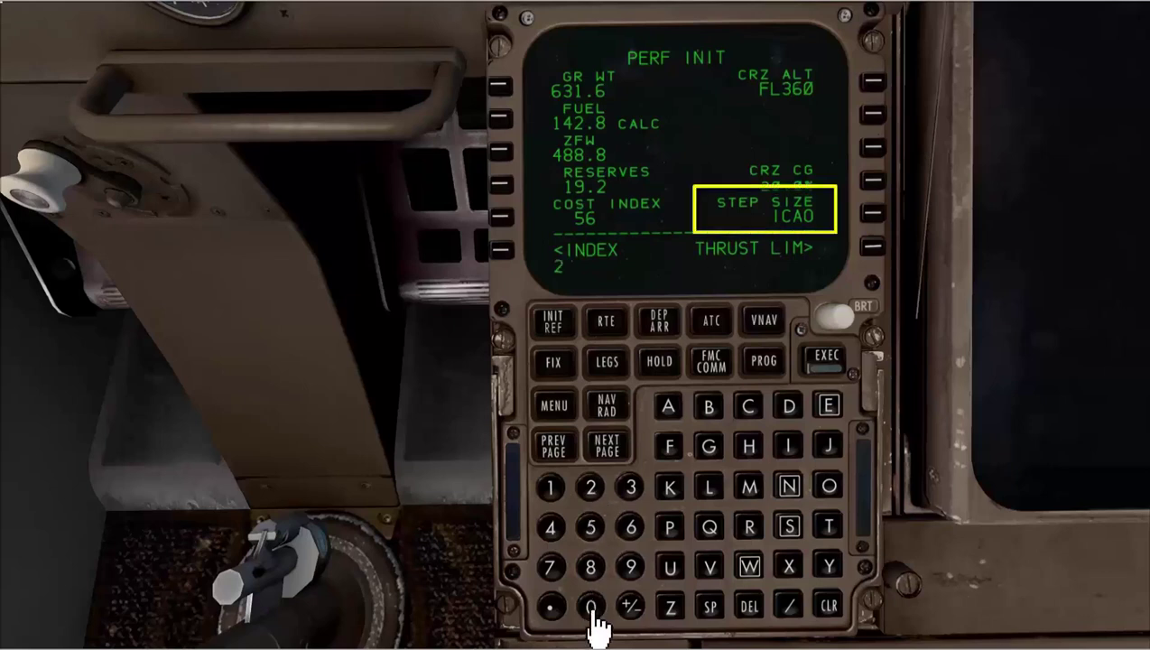
left_click(593, 612)
left_click(593, 612)
left_click(593, 612)
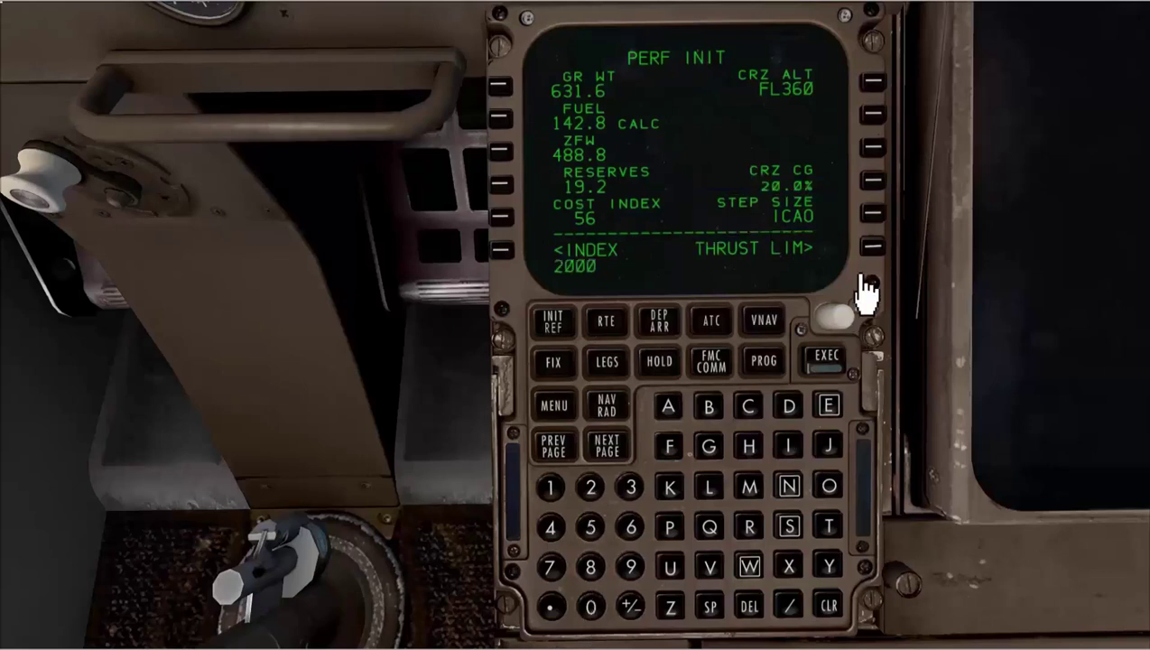
left_click(872, 217)
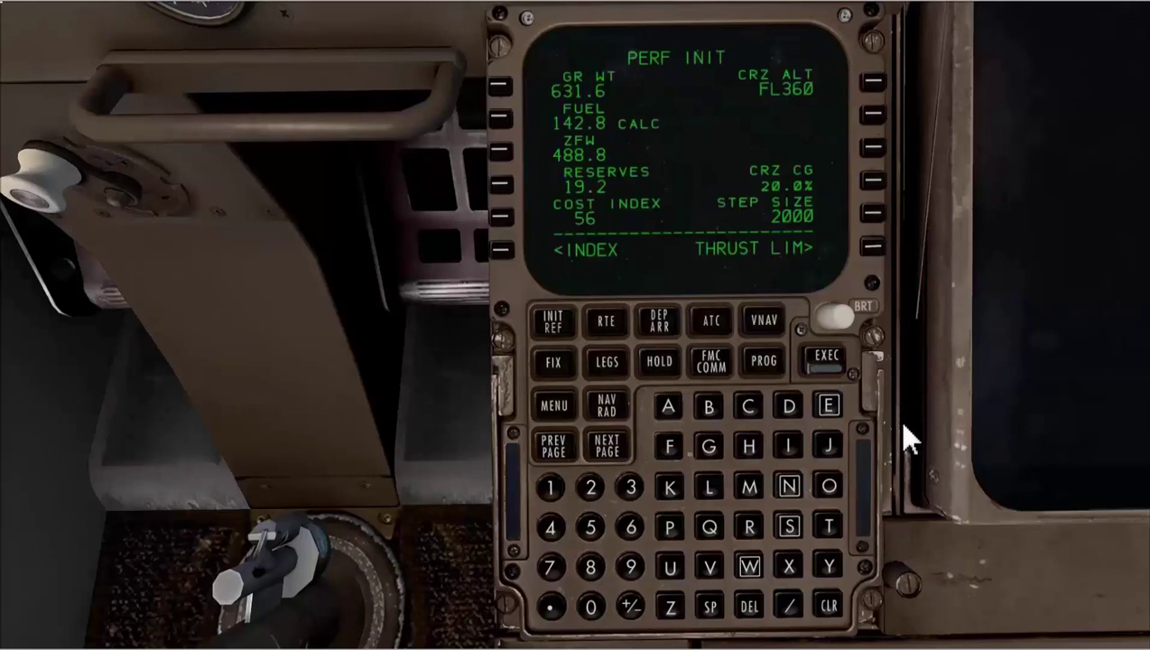
left_click(881, 255)
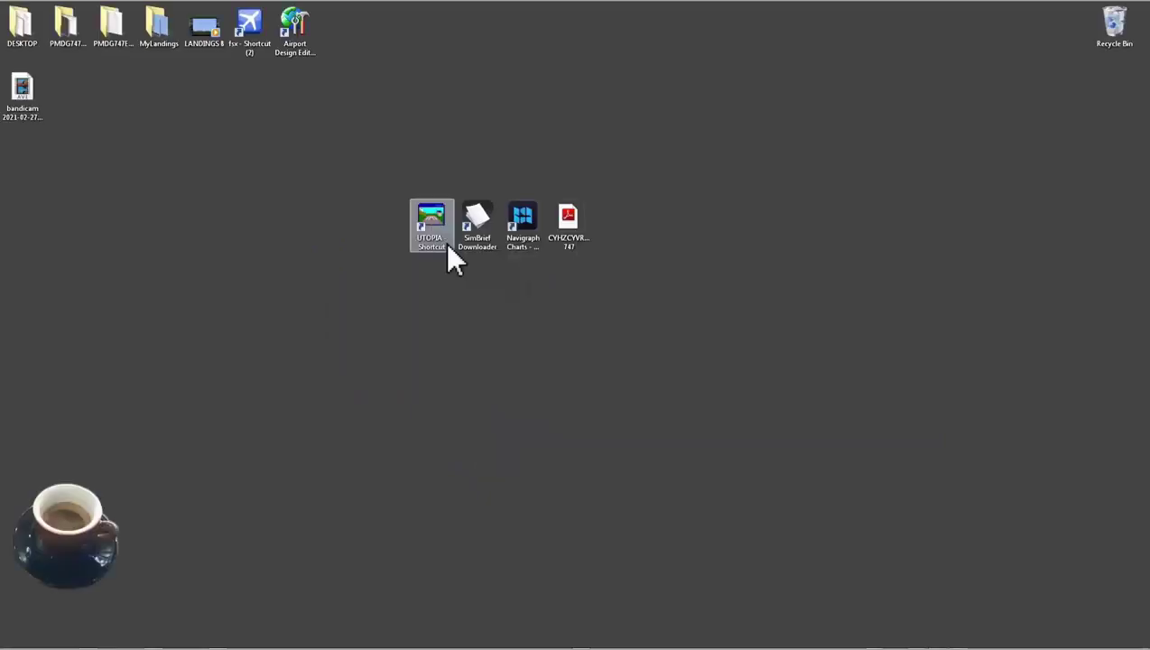
Switch to UTOPIA and configure the takeoff calculator for the PMDG 747-400 with units in lbs.
double_click(448, 250)
left_click(620, 343)
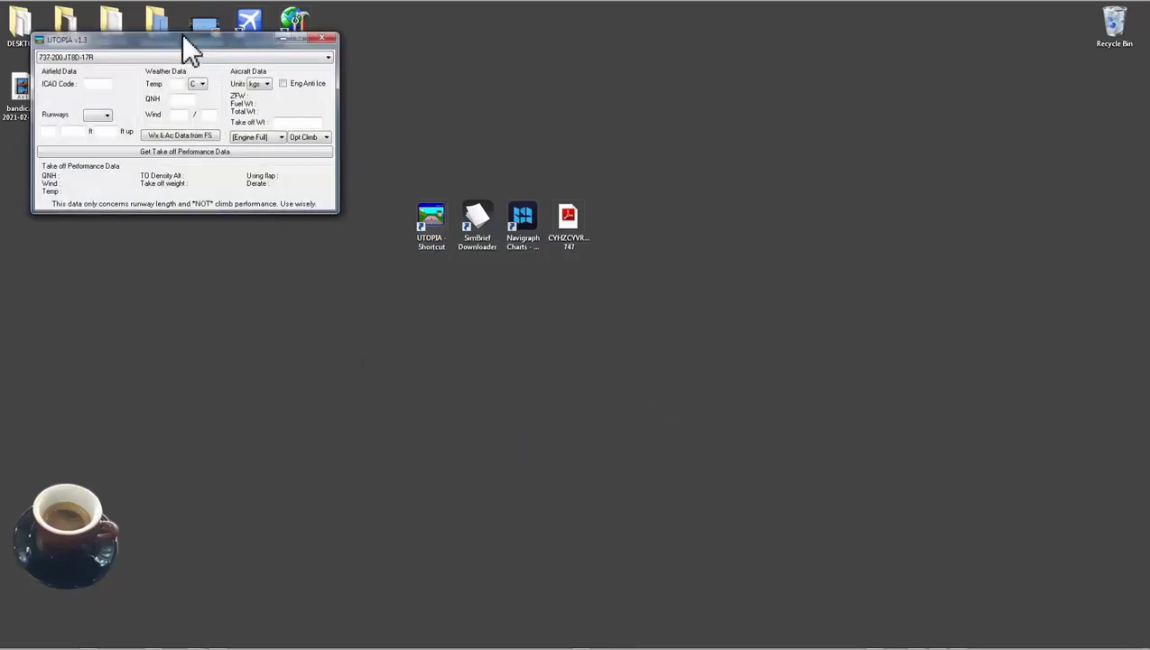
left_click_drag(177, 39, 279, 57)
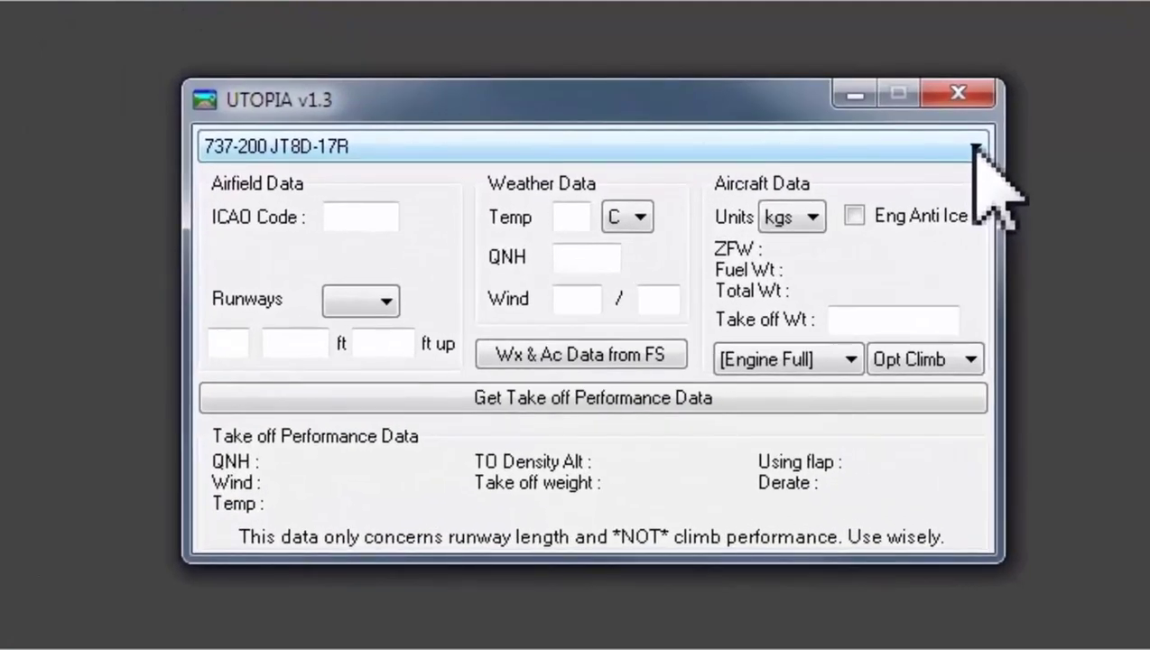
left_click(975, 149)
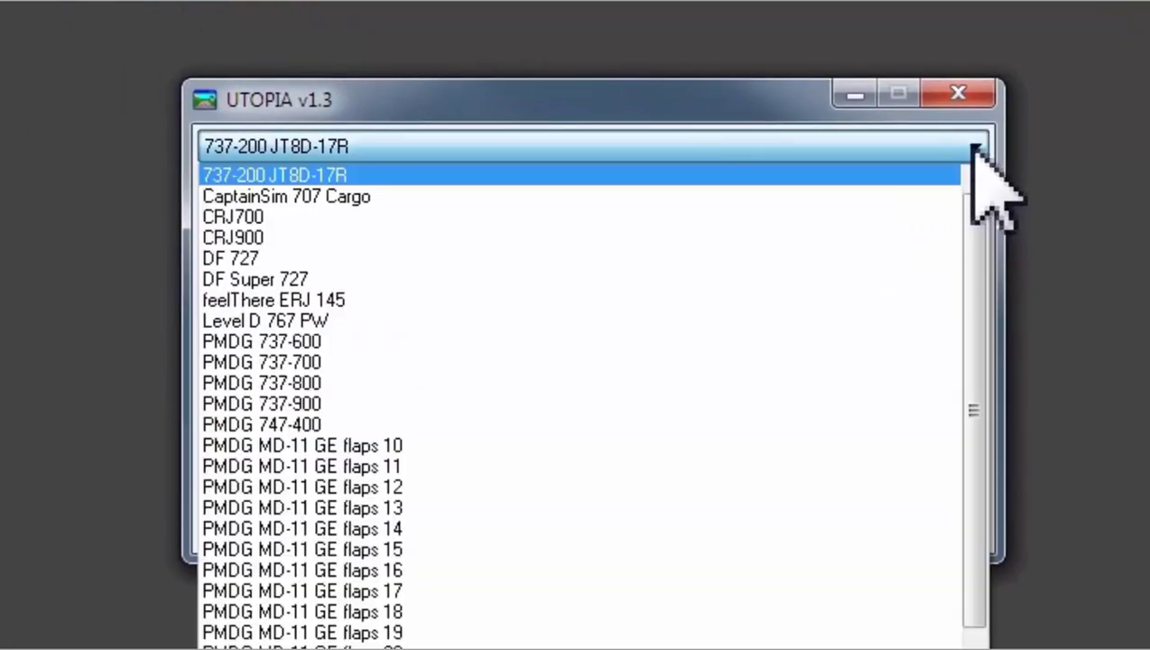
left_click(932, 428)
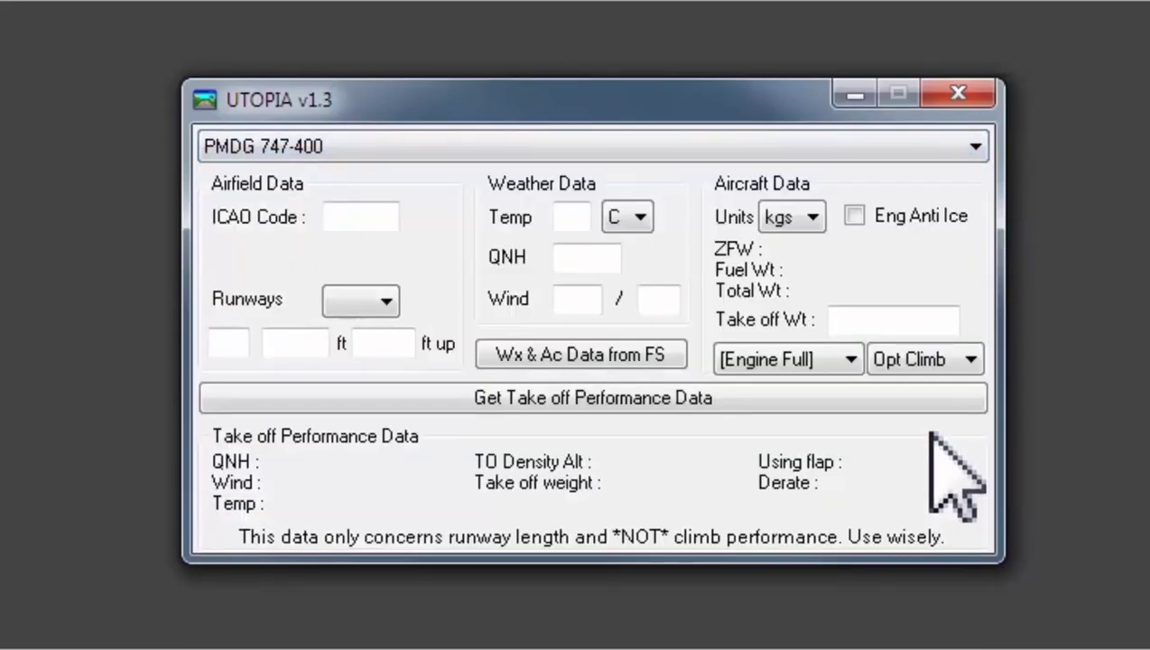
left_click(816, 225)
left_click(816, 248)
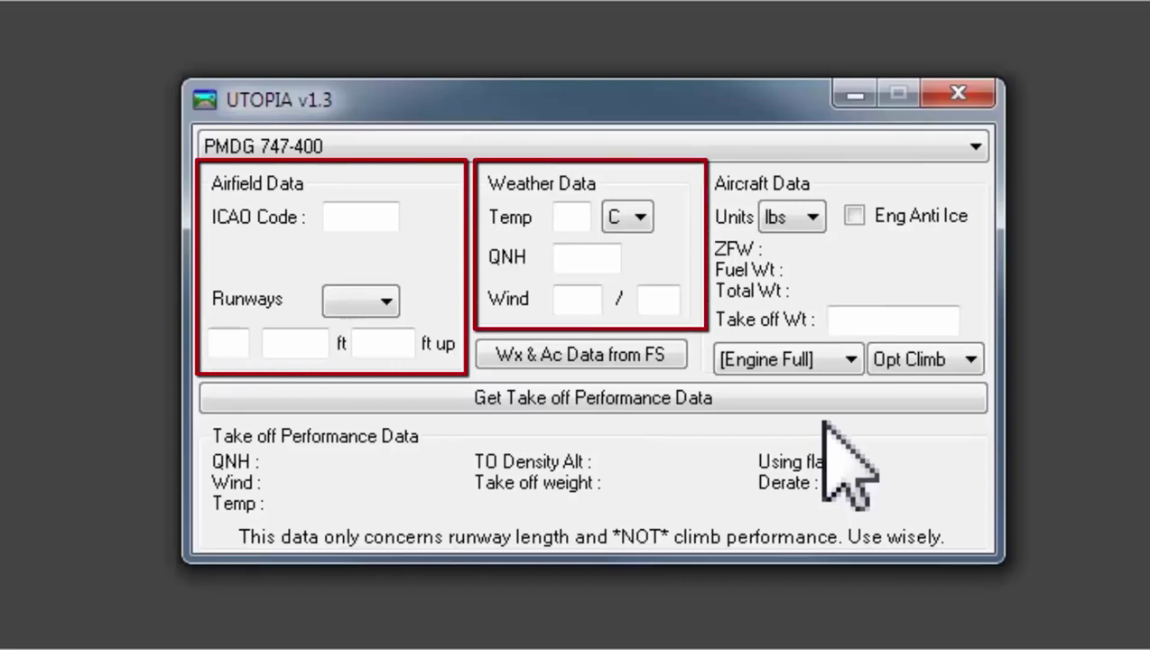
Import the weather and aircraft data from the simulator and select runway 32 at CYHZ.
left_click(665, 354)
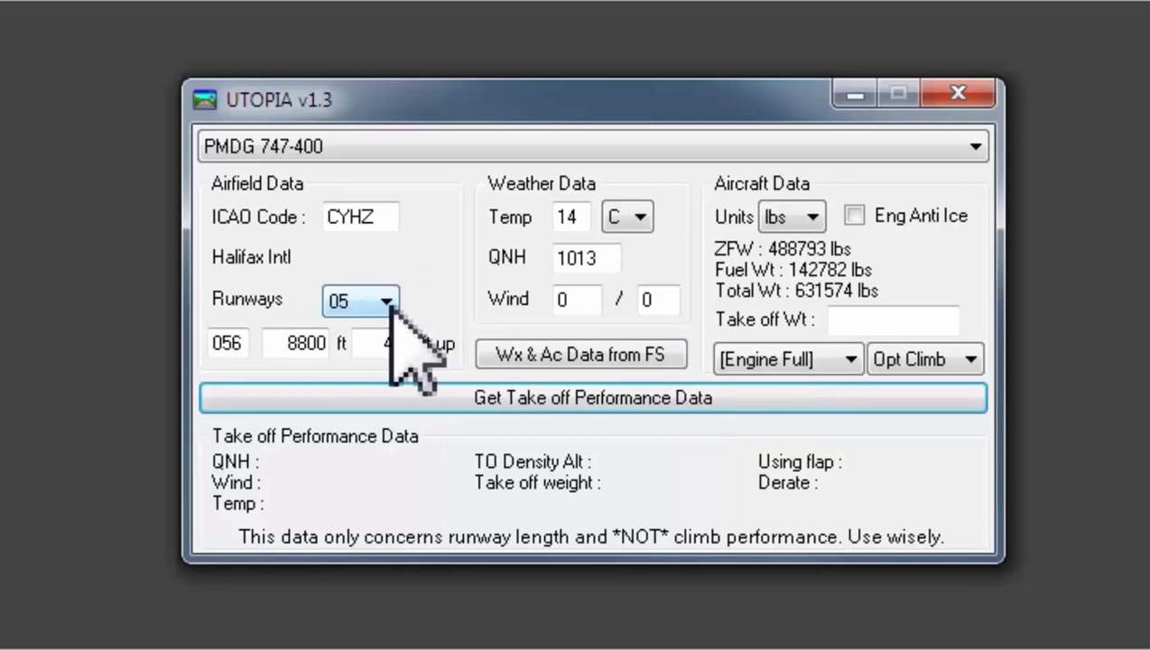
left_click(389, 302)
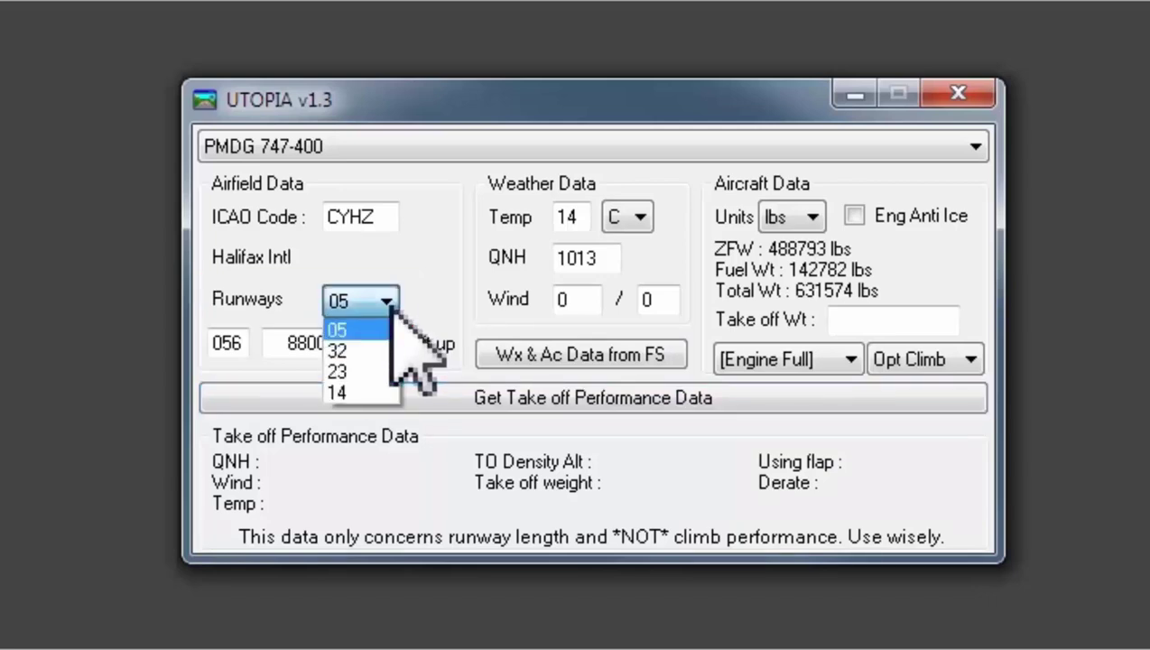
left_click(388, 350)
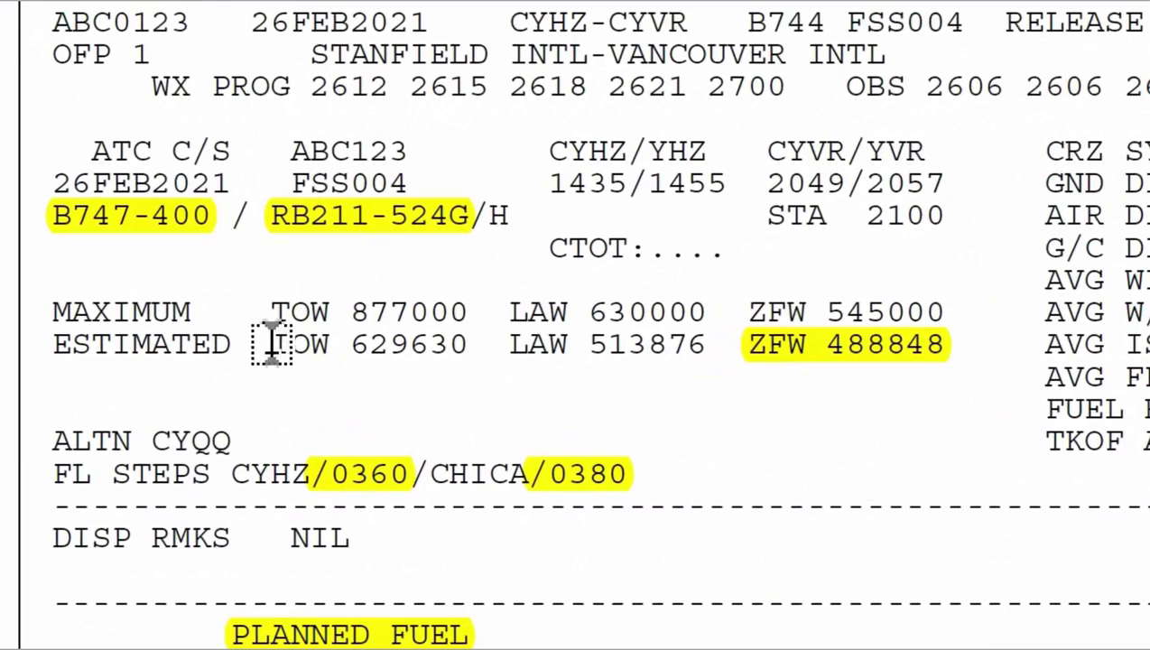
Highlight the estimated TOW in the flight plan PDF, enter 629630 as UTOPIA's takeoff weight, and calculate the takeoff performance data.
left_click_drag(267, 347, 468, 344)
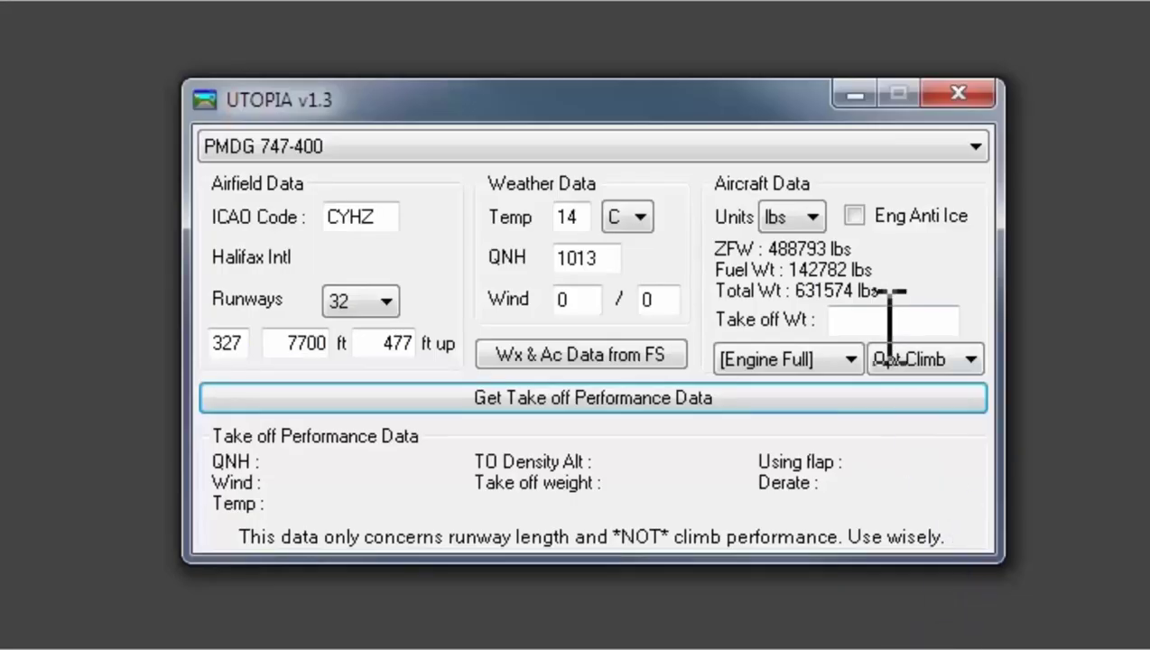
left_click(890, 321)
type("629630")
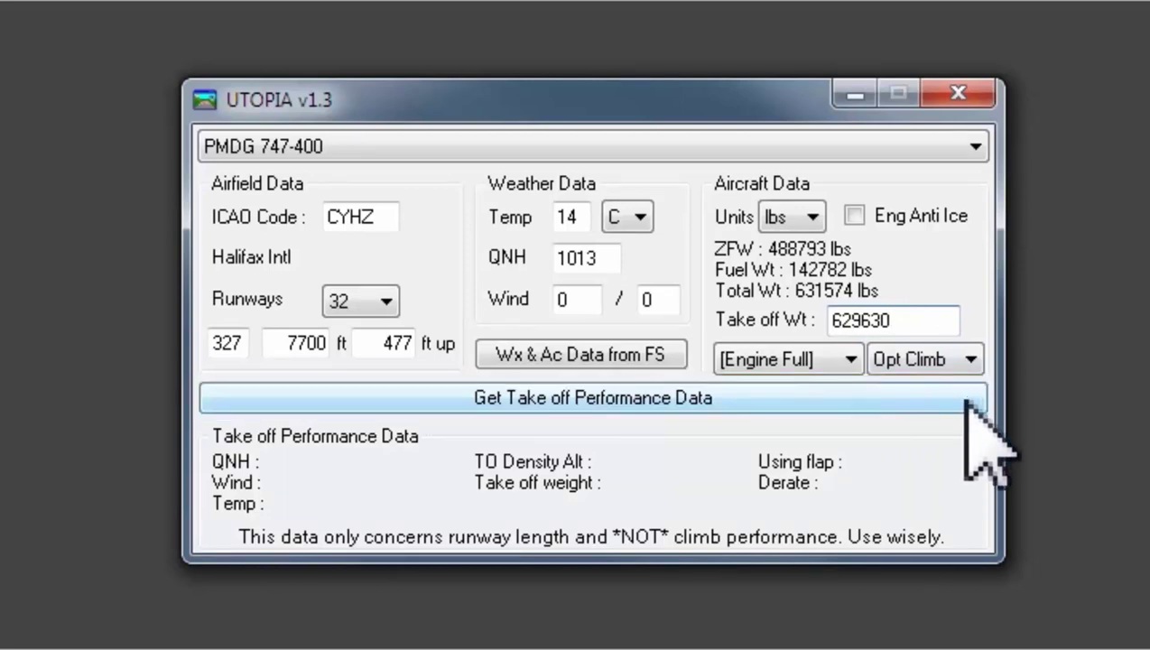
left_click(967, 398)
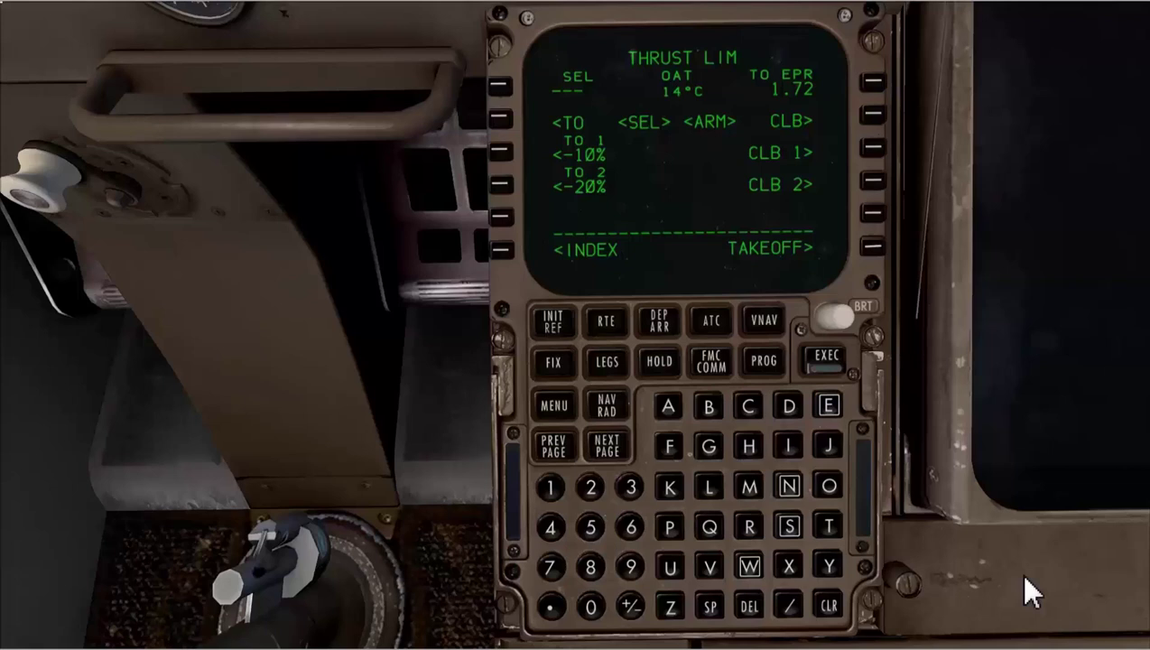
Set the assumed temperature to 56 °C and arm CLB 1 climb thrust on the FMC's THRUST LIM page.
left_click(590, 527)
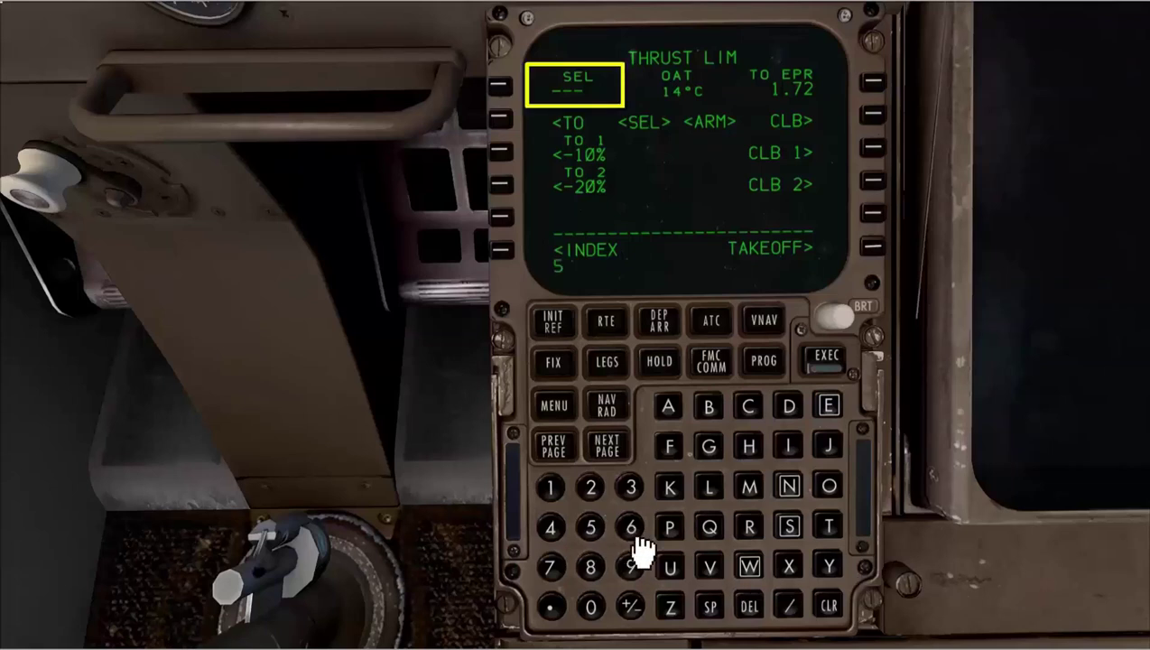
left_click(632, 531)
left_click(501, 87)
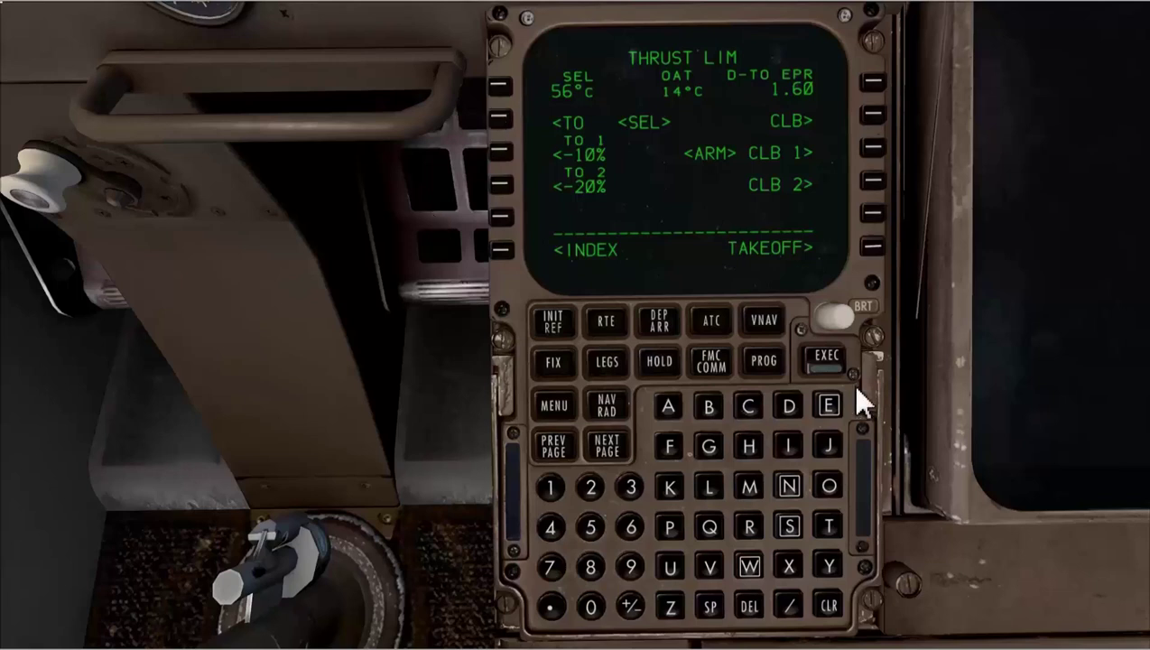
left_click(873, 150)
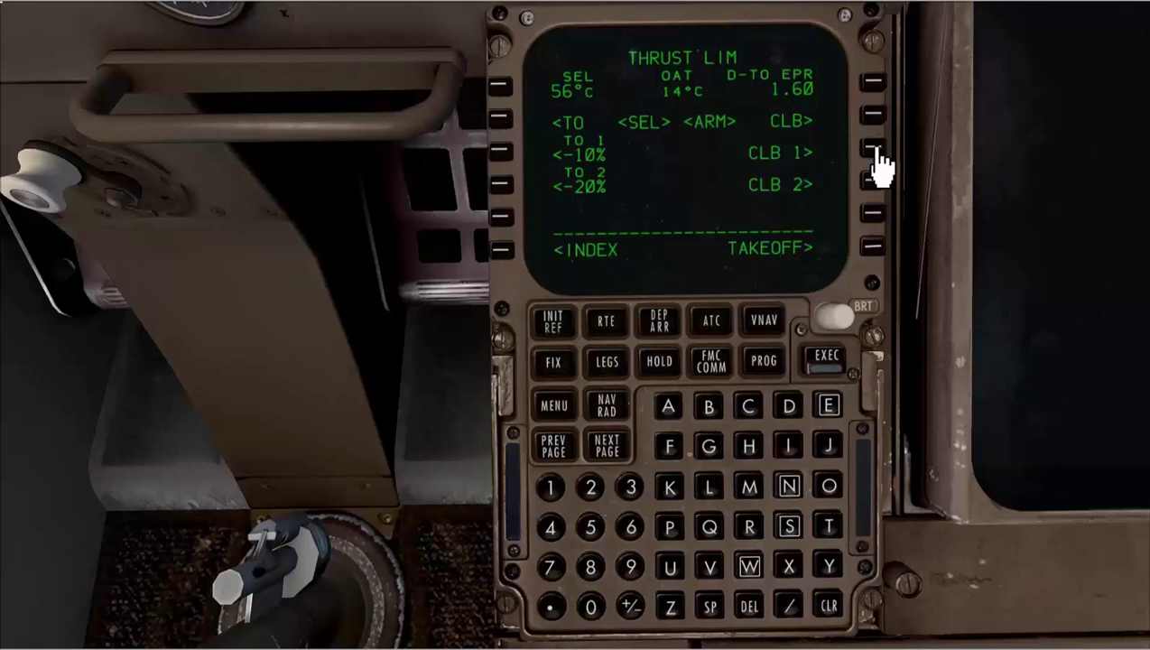
left_click(873, 150)
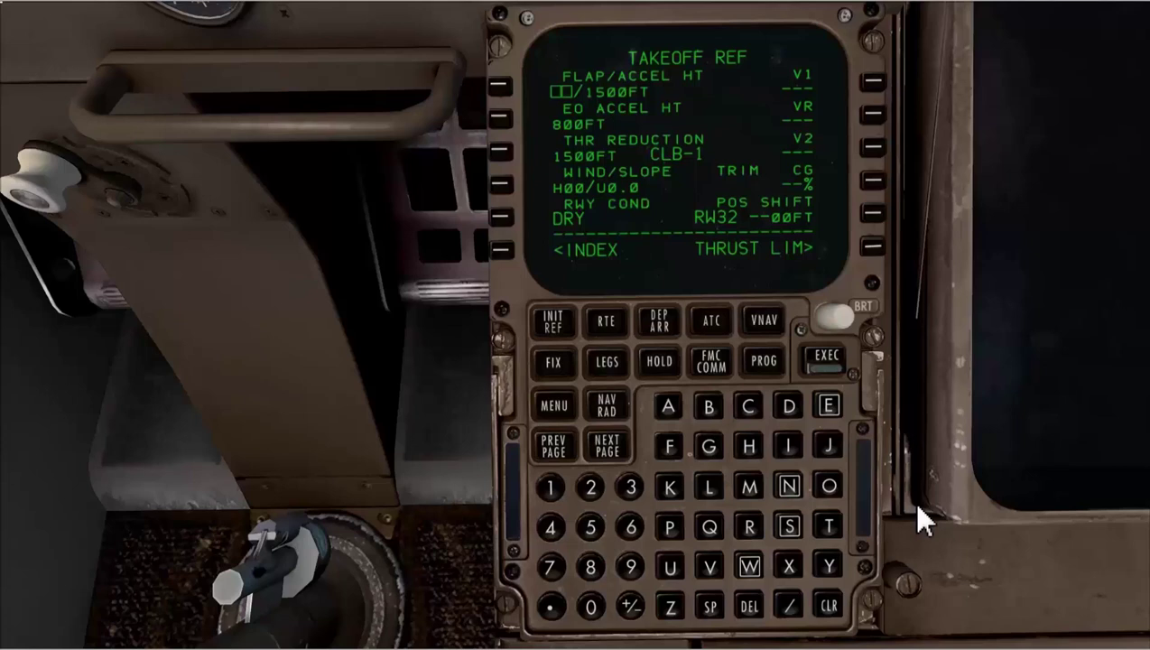
Set takeoff flaps to 10 and accept the V1, VR and V2 reference speeds on the TAKEOFF REF page.
left_click(550, 489)
left_click(593, 607)
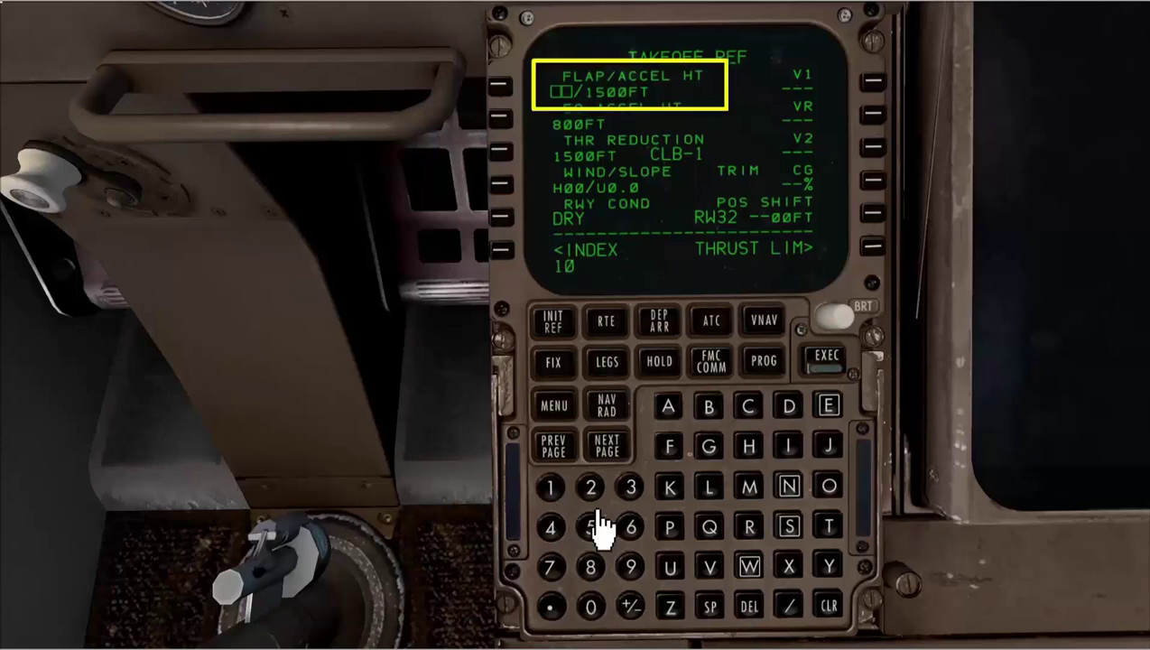
left_click(502, 89)
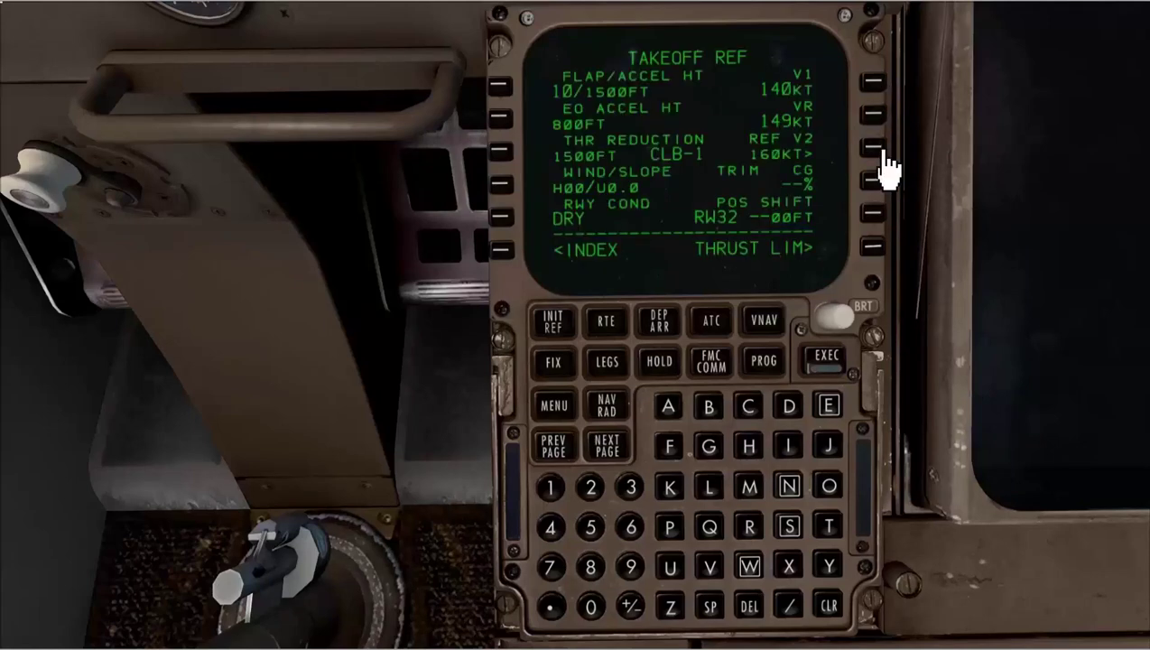
left_click(884, 153)
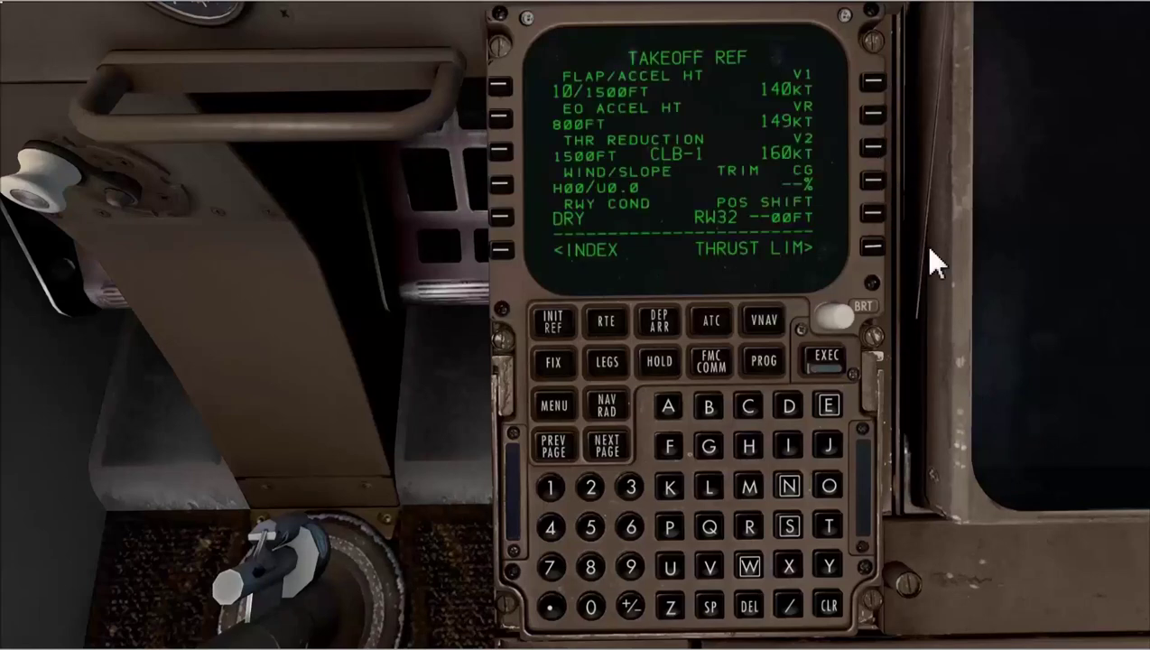
Set the takeoff CG to 21% on the TAKEOFF REF page.
left_click(883, 184)
left_click(882, 191)
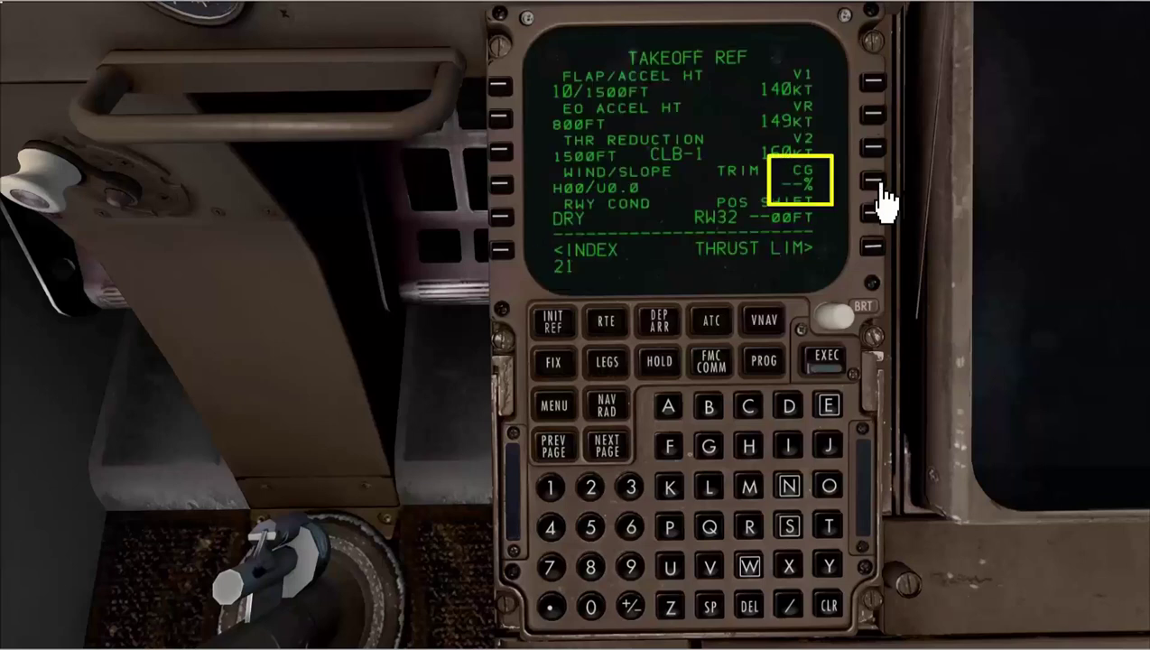
left_click(883, 192)
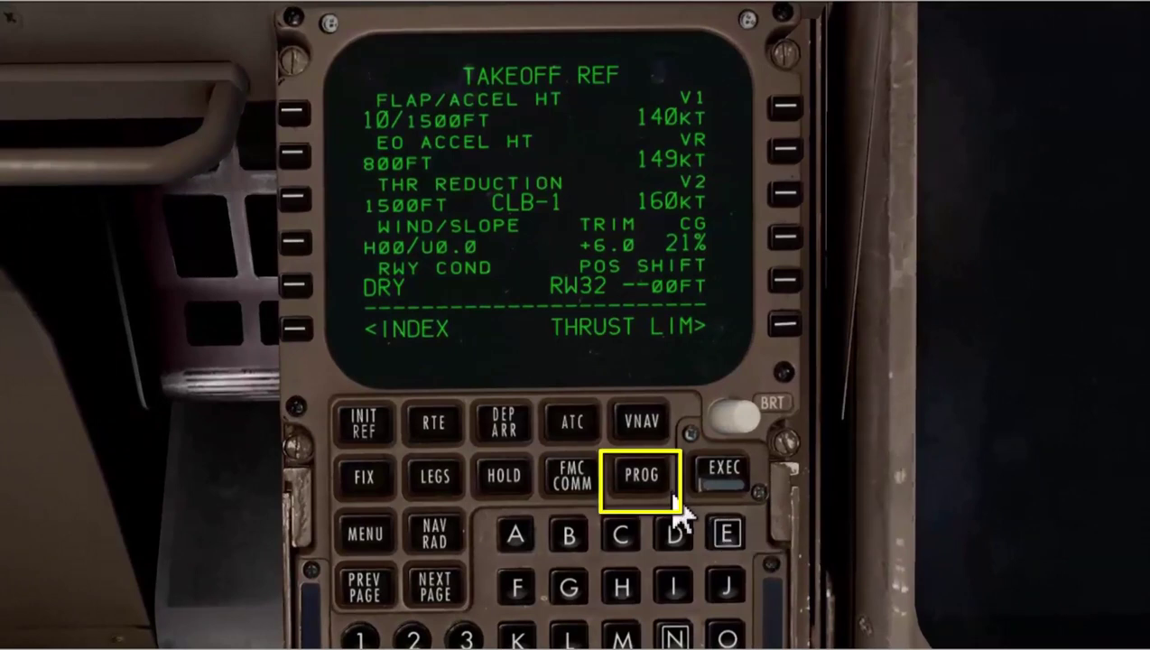
Open the FMC's progress page and highlight the ground distance of 2416 in the flight plan PDF.
left_click(642, 476)
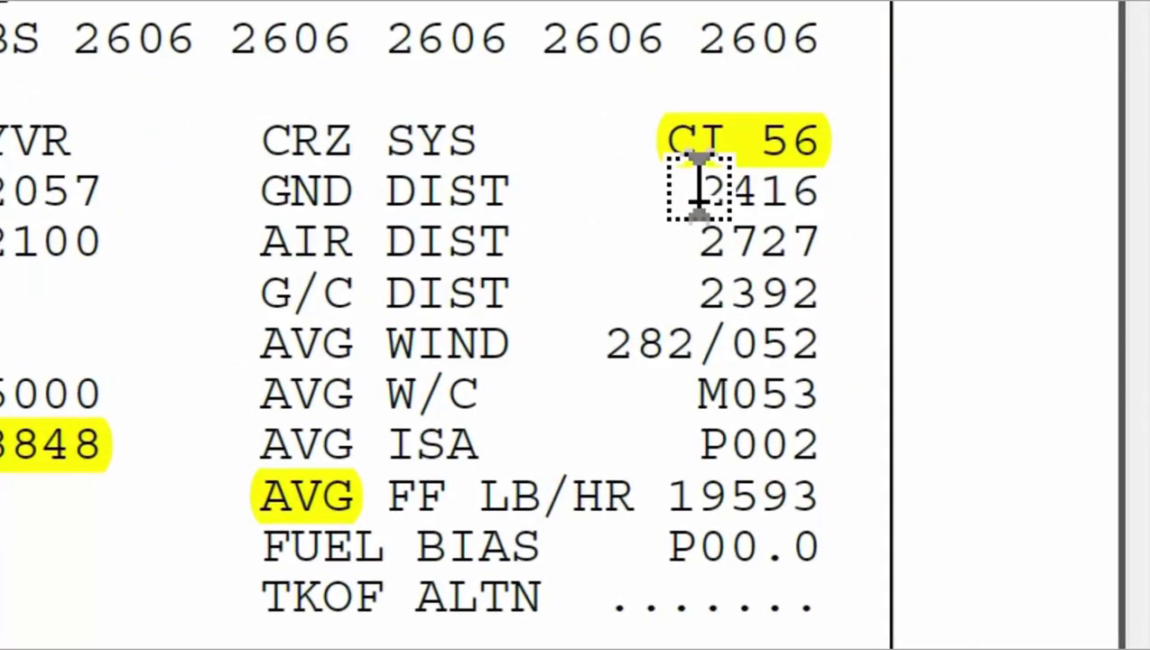
left_click_drag(698, 188, 829, 186)
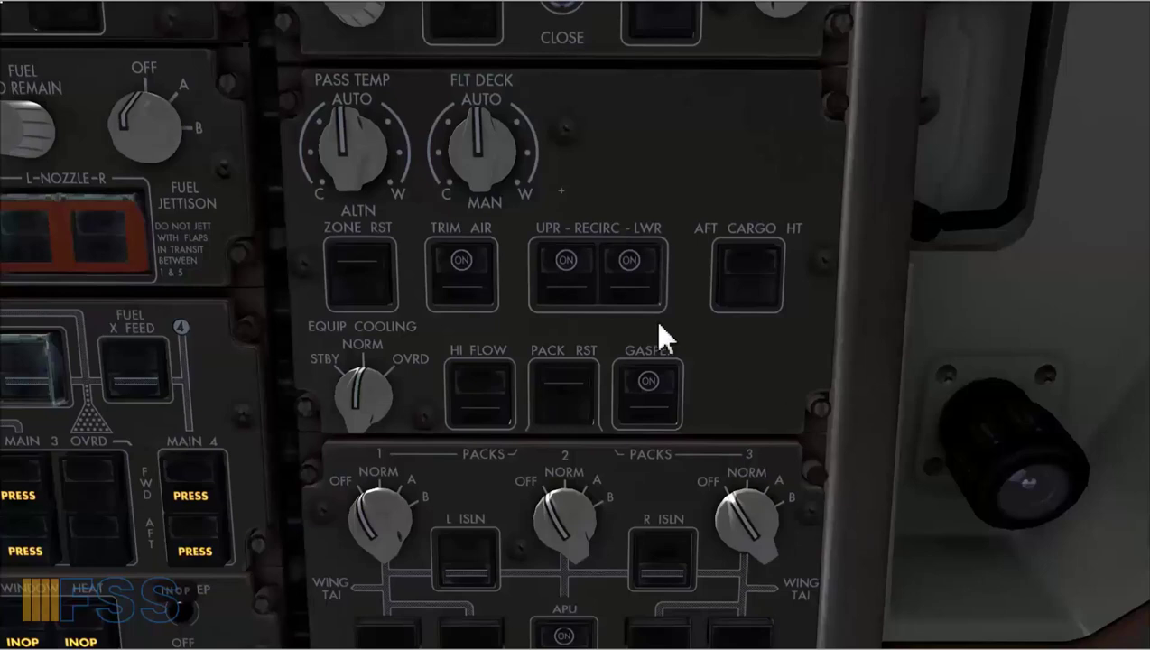
Toggle the upper and lower recirculation fan switches on the overhead air conditioning panel.
left_click(587, 287)
left_click(643, 284)
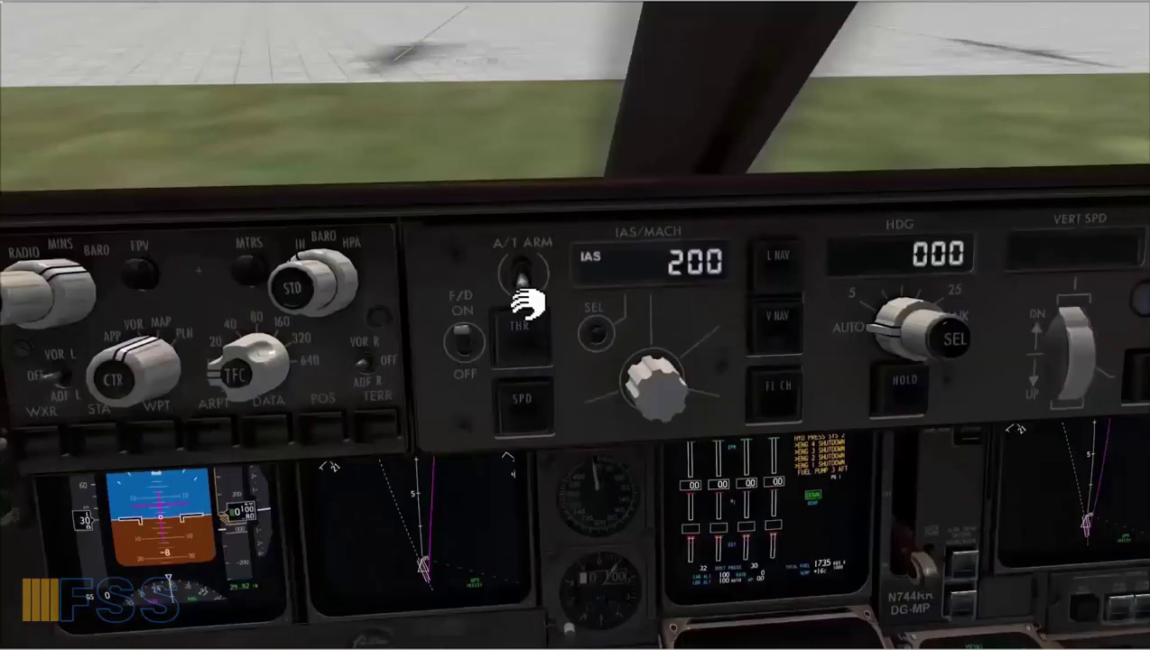
Arm the autothrottle and set the IAS/MACH speed to 181 on the mode control panel.
left_click(524, 301)
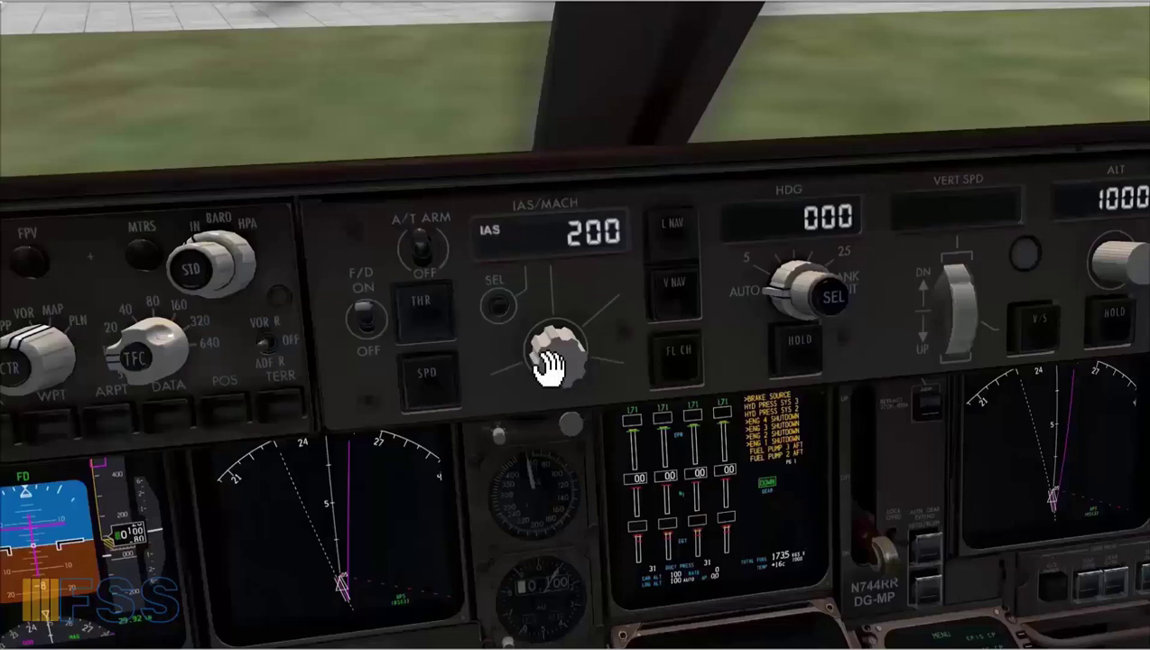
scroll(548, 366, "down", 13)
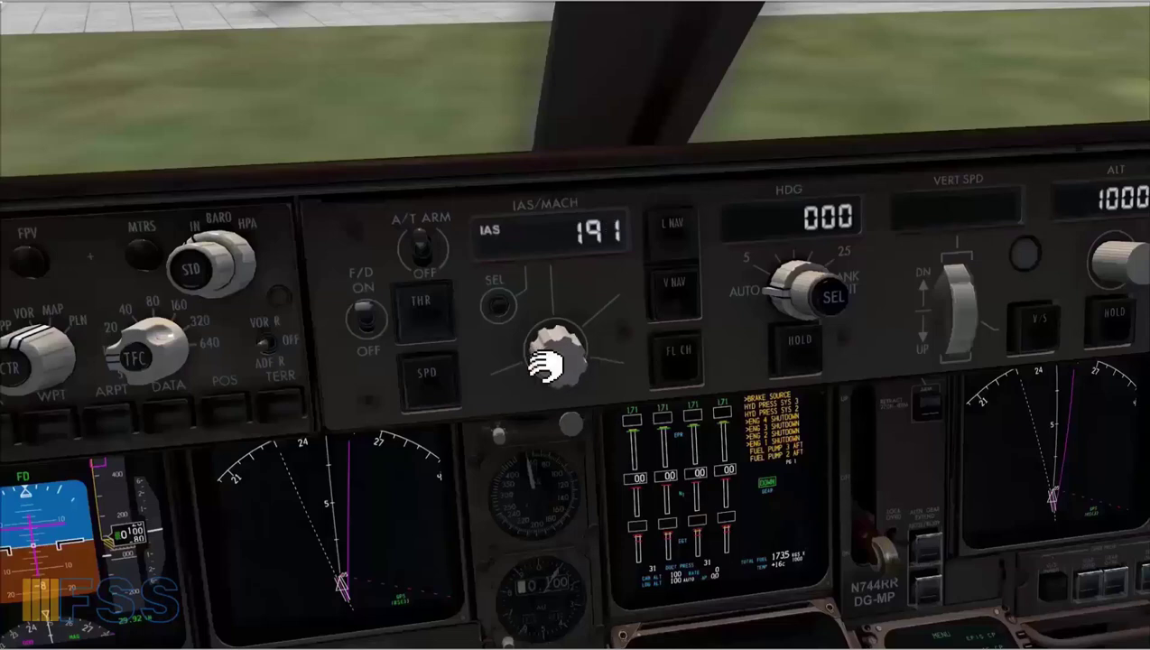
scroll(547, 366, "down", 6)
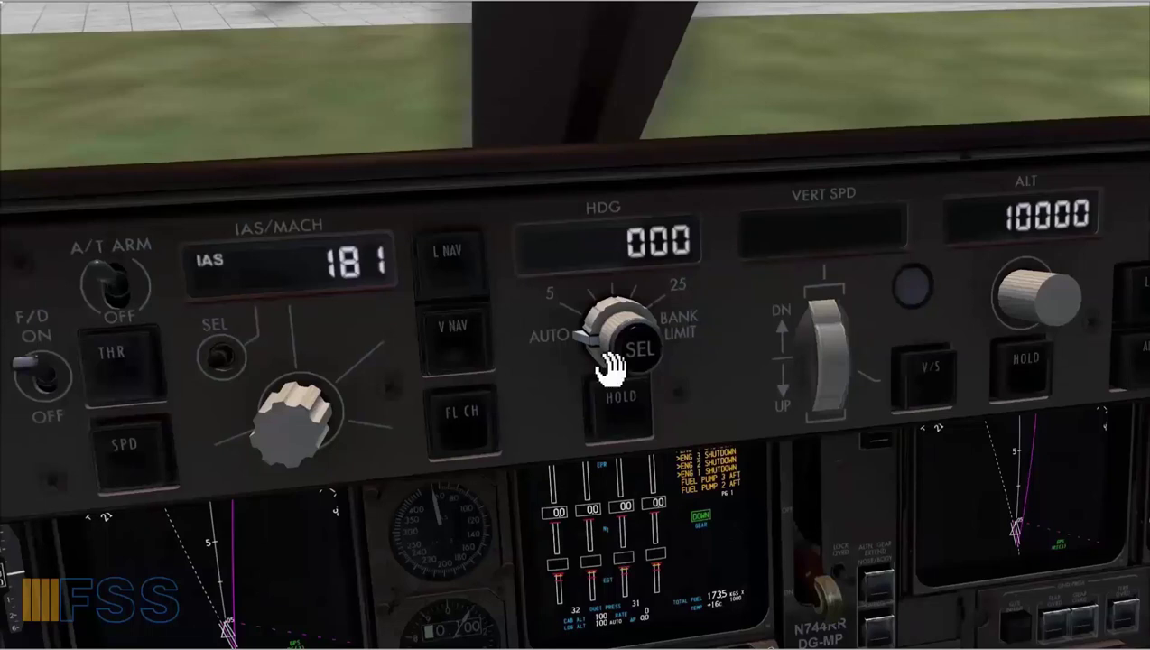
Set the selected heading to 052 on the mode control panel.
scroll(611, 359, "up", 18)
scroll(608, 372, "up", 20)
scroll(607, 373, "up", 9)
scroll(607, 372, "up", 1)
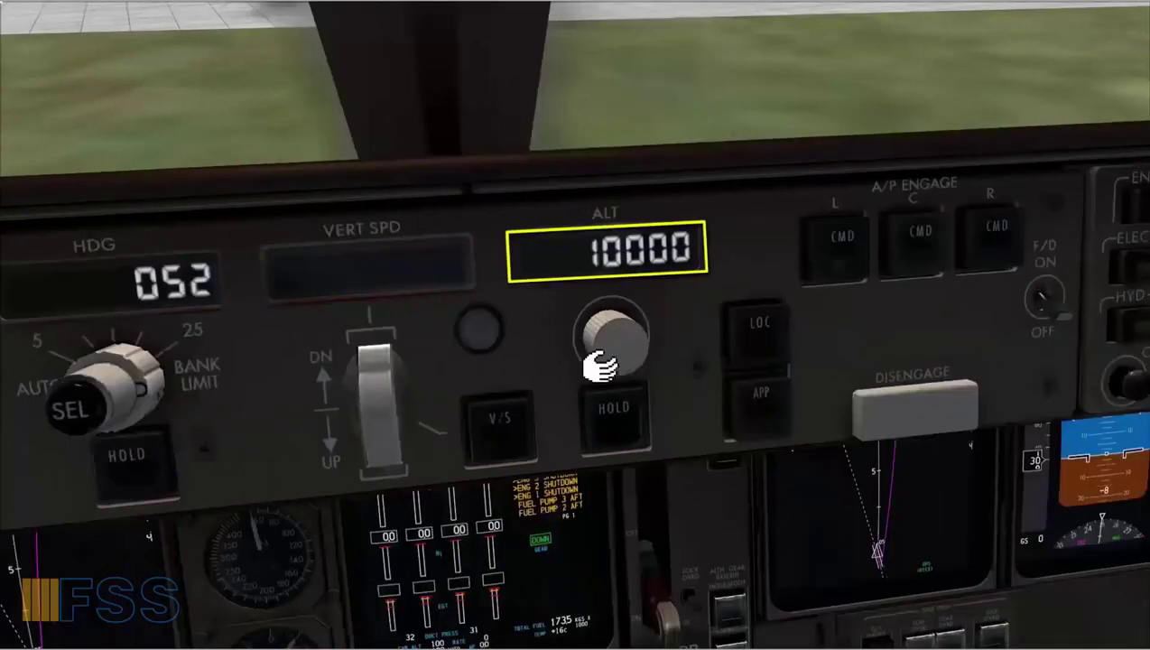
Set the selected altitude to 15000 on the mode control panel.
scroll(600, 366, "up", 13)
scroll(600, 365, "up", 20)
scroll(600, 365, "up", 10)
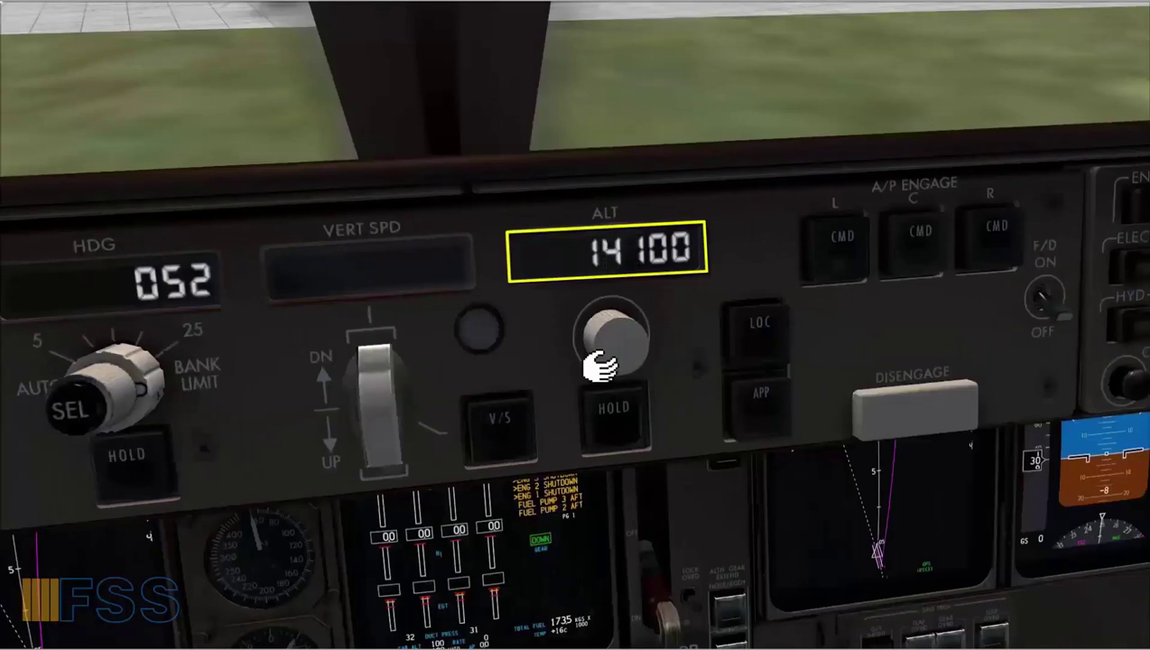
scroll(600, 365, "up", 4)
scroll(601, 365, "up", 2)
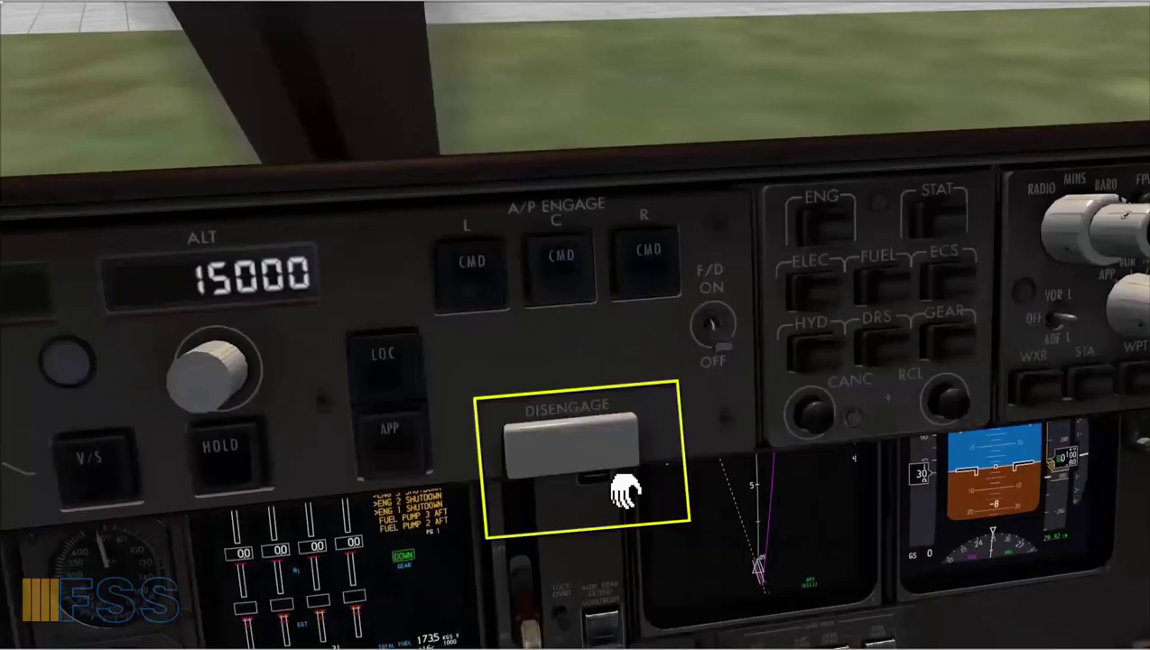
Lower and raise the autopilot disengage bar, and switch on the first officer's flight director.
left_click(623, 488)
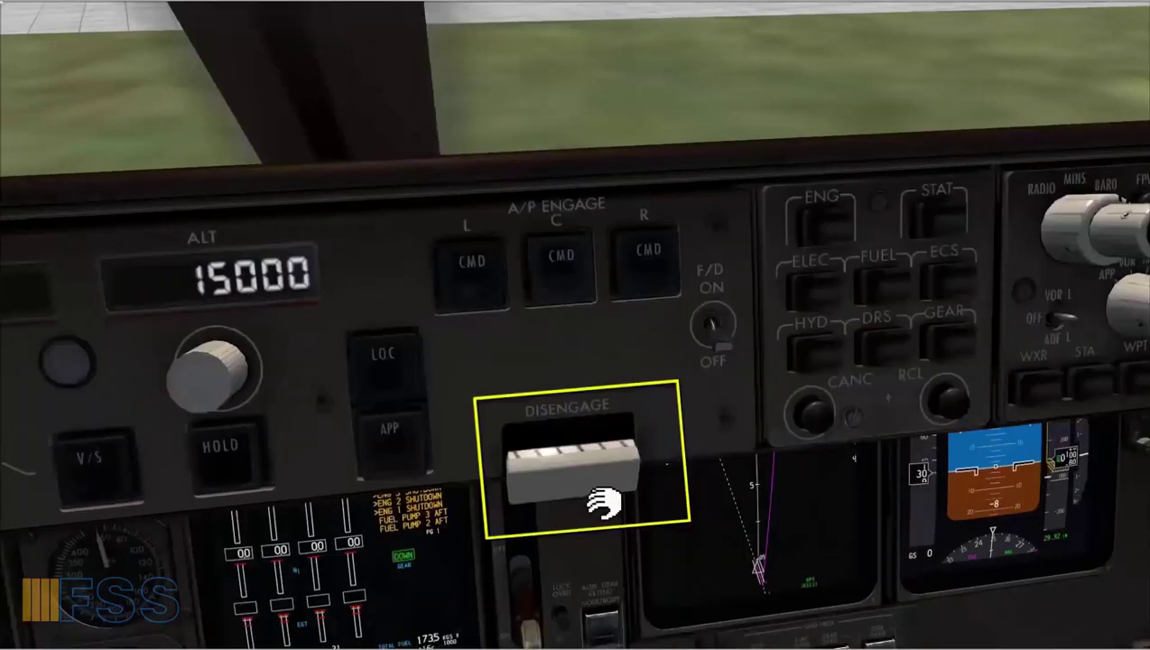
left_click(603, 505)
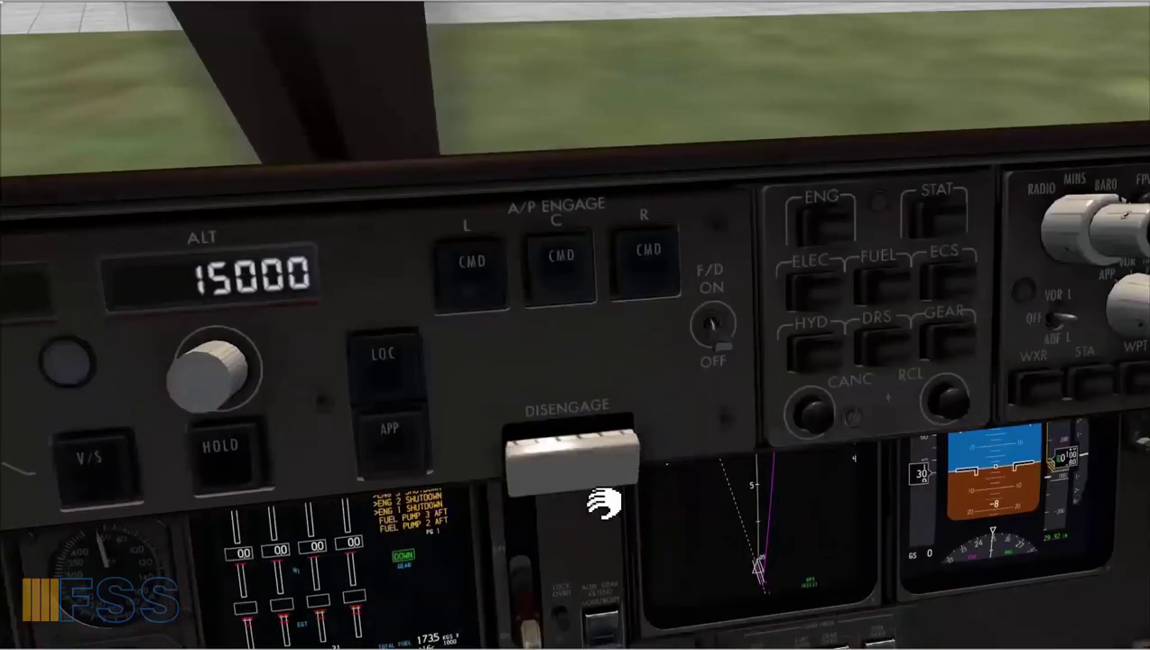
left_click(728, 358)
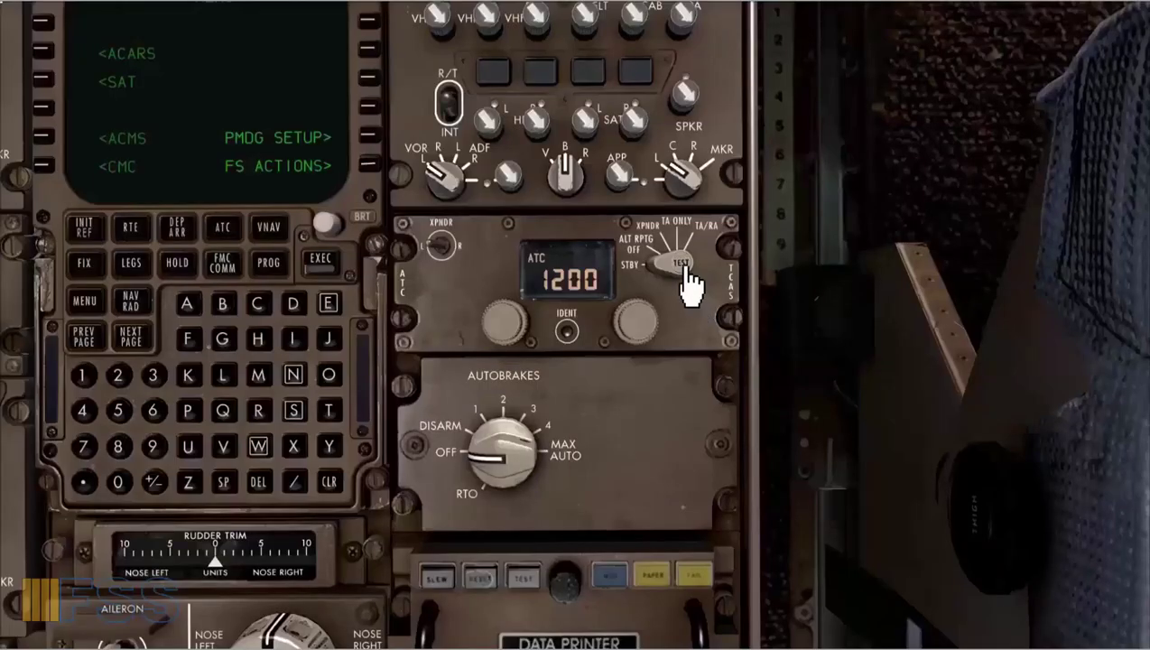
Run the TCAS test on the transponder panel, check the captain's flight displays and return to the pedestal.
left_click(686, 267)
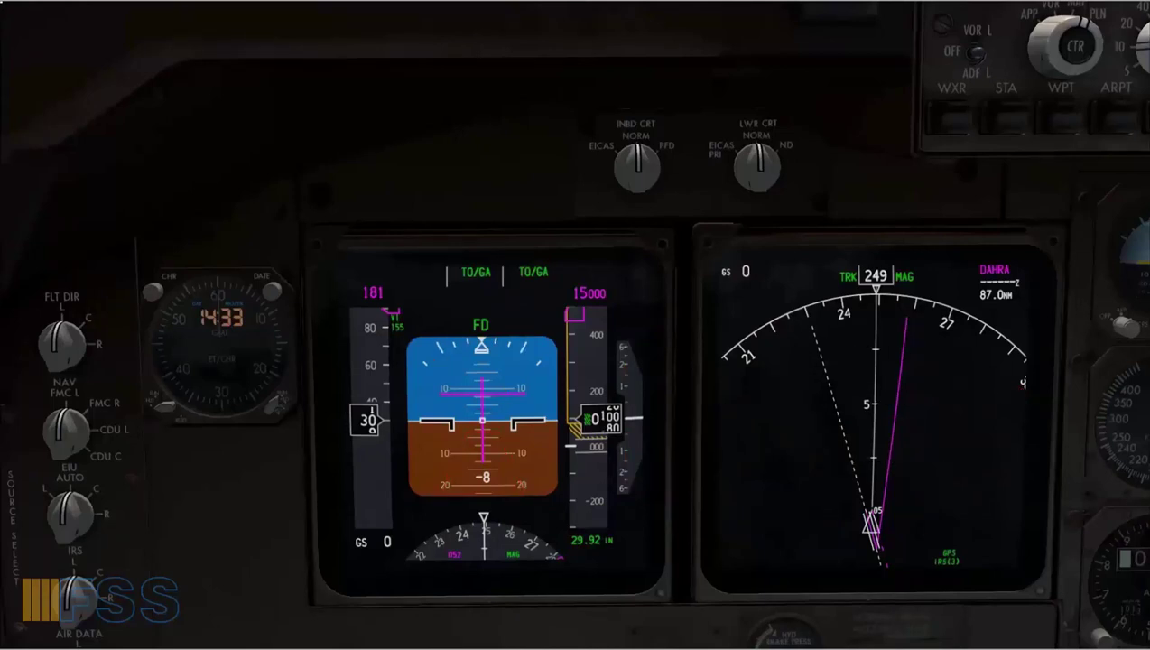
key("a")
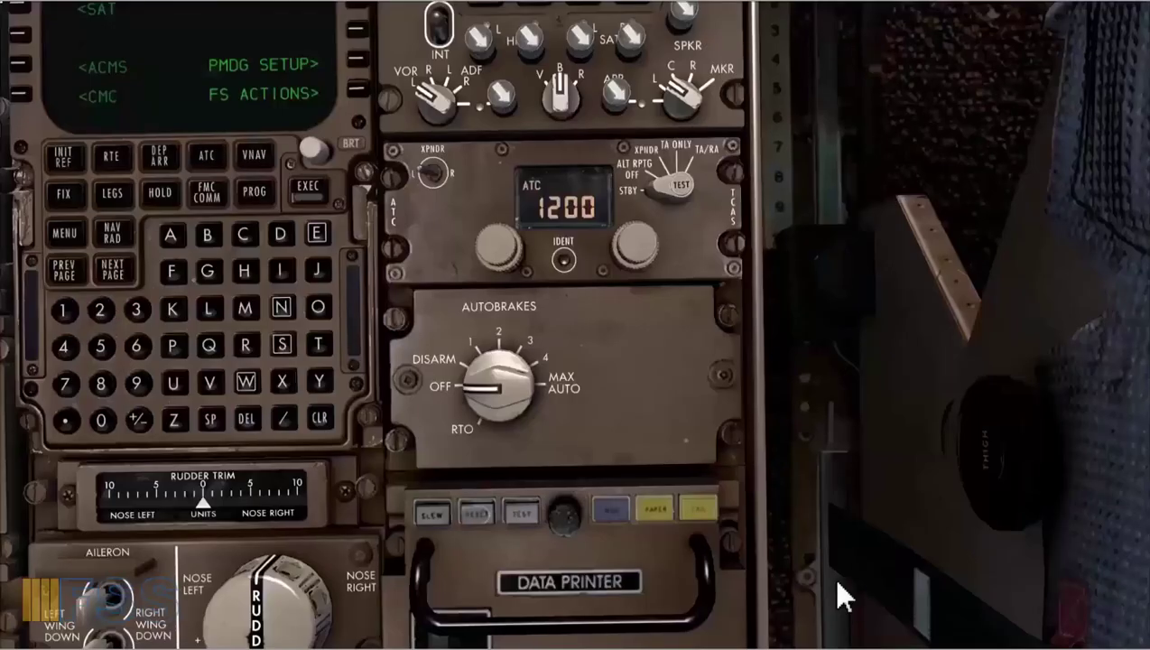